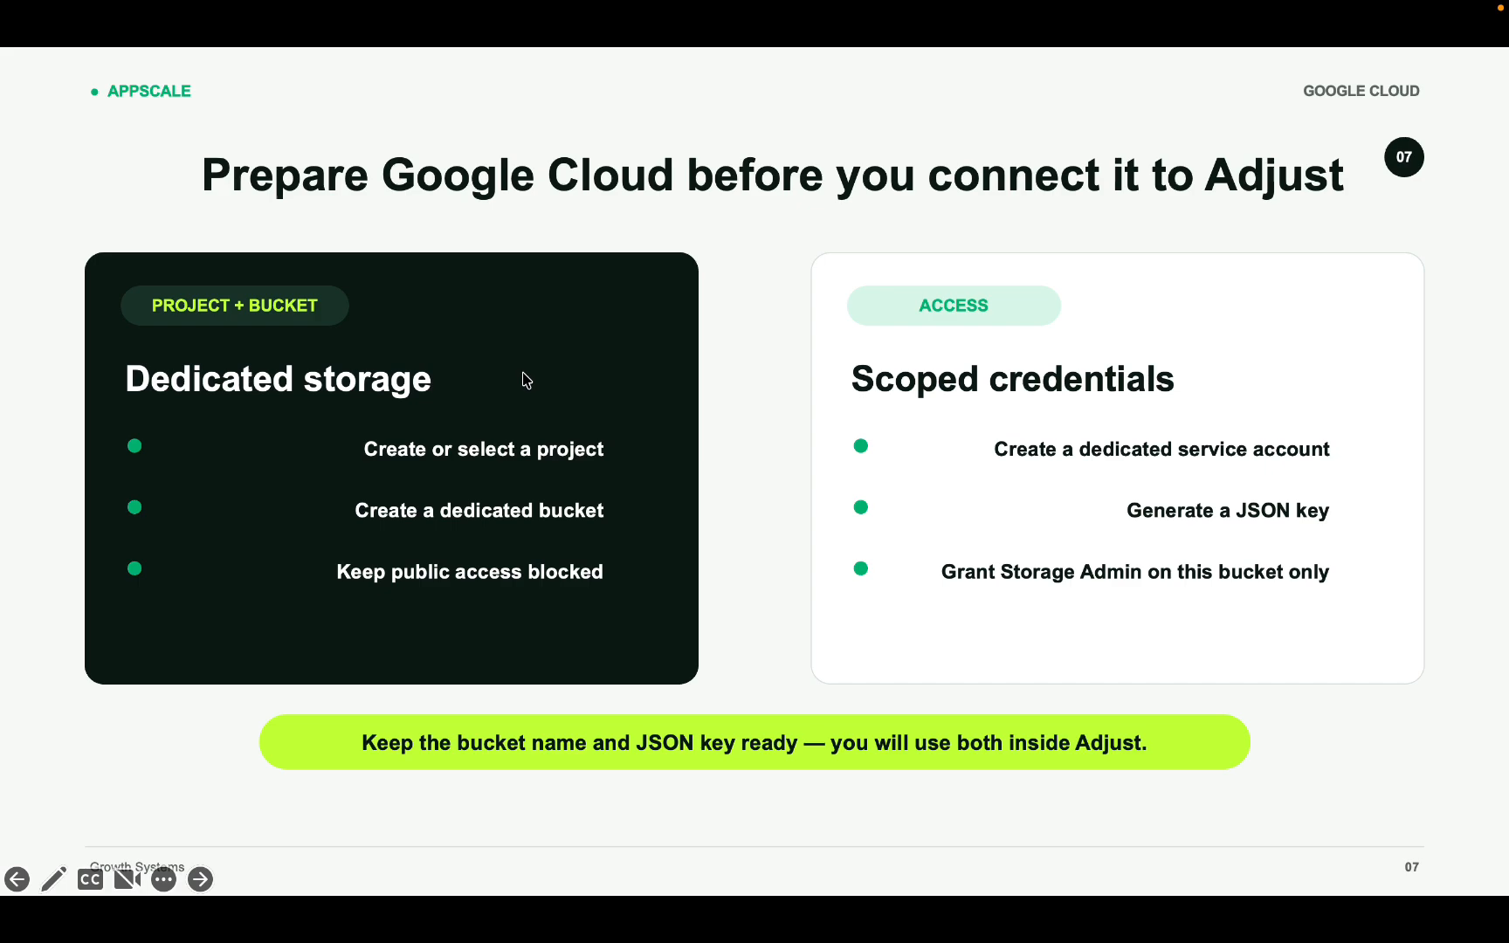
Switch to the Adjust dashboard in the browser and open the Wnees app from the list of all apps
{"action": "key", "text": "ctrl+Left"}
{"action": "key", "text": "ctrl+Left"}
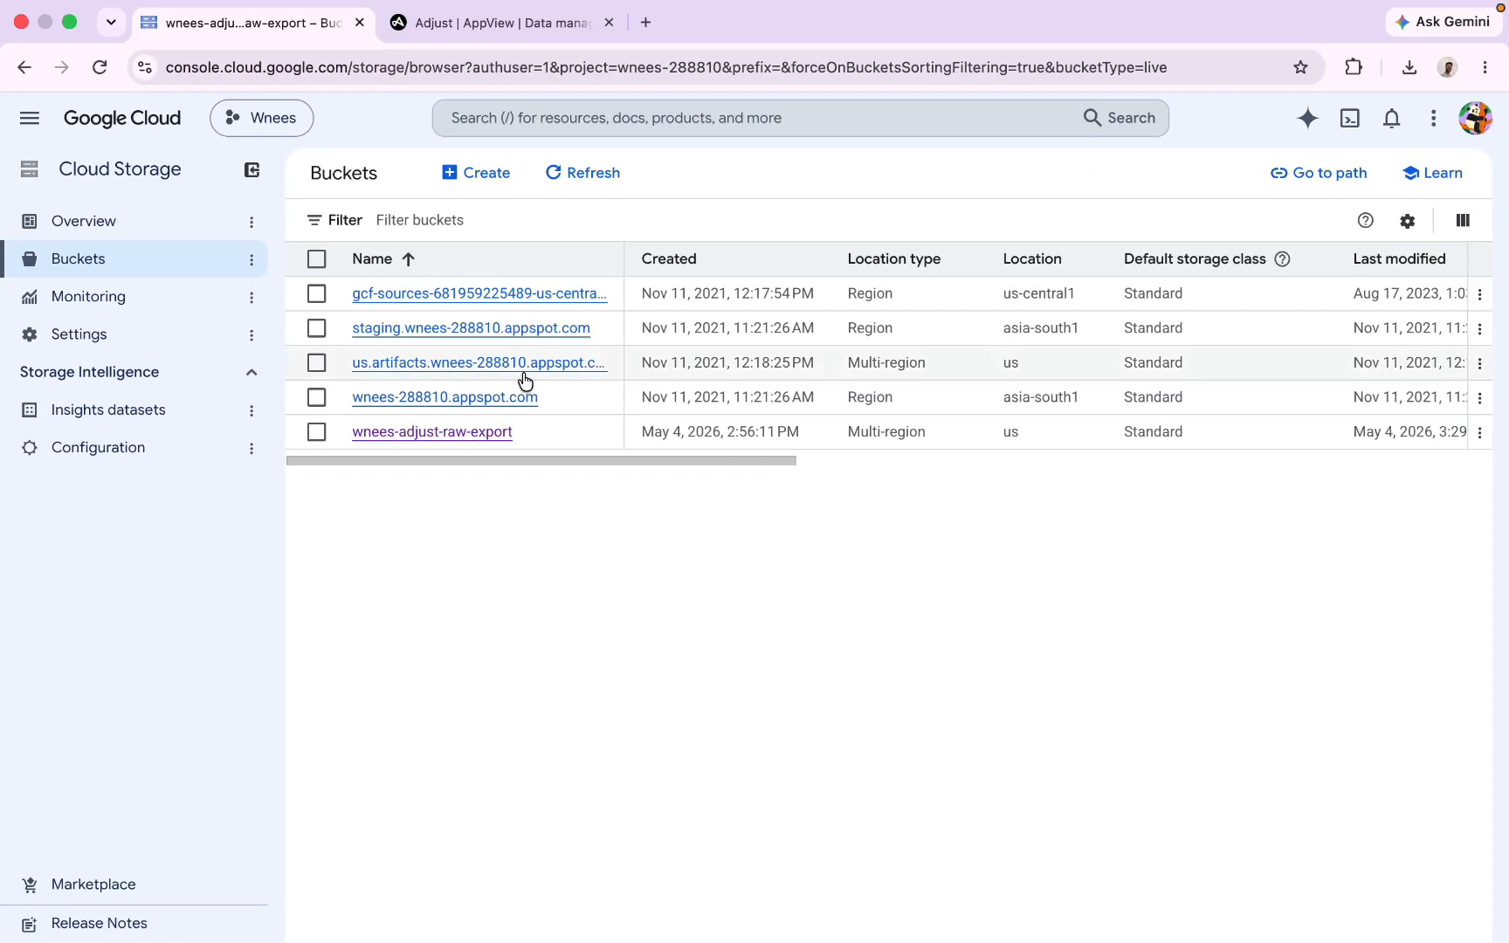
{"action": "left_click", "coordinate": [445, 21]}
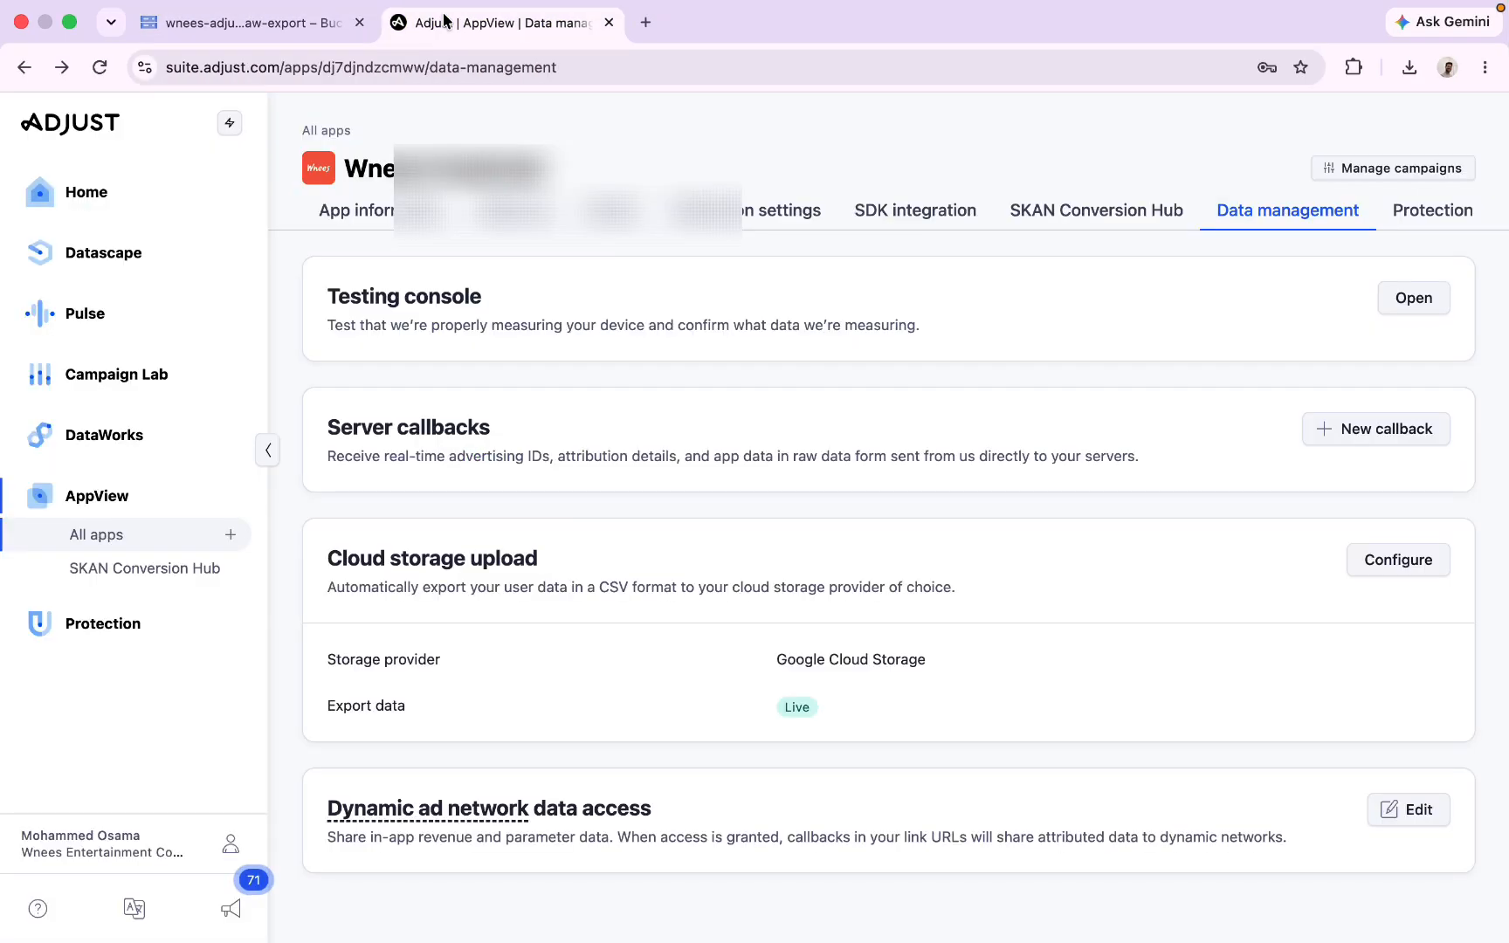
{"action": "left_click", "coordinate": [98, 495]}
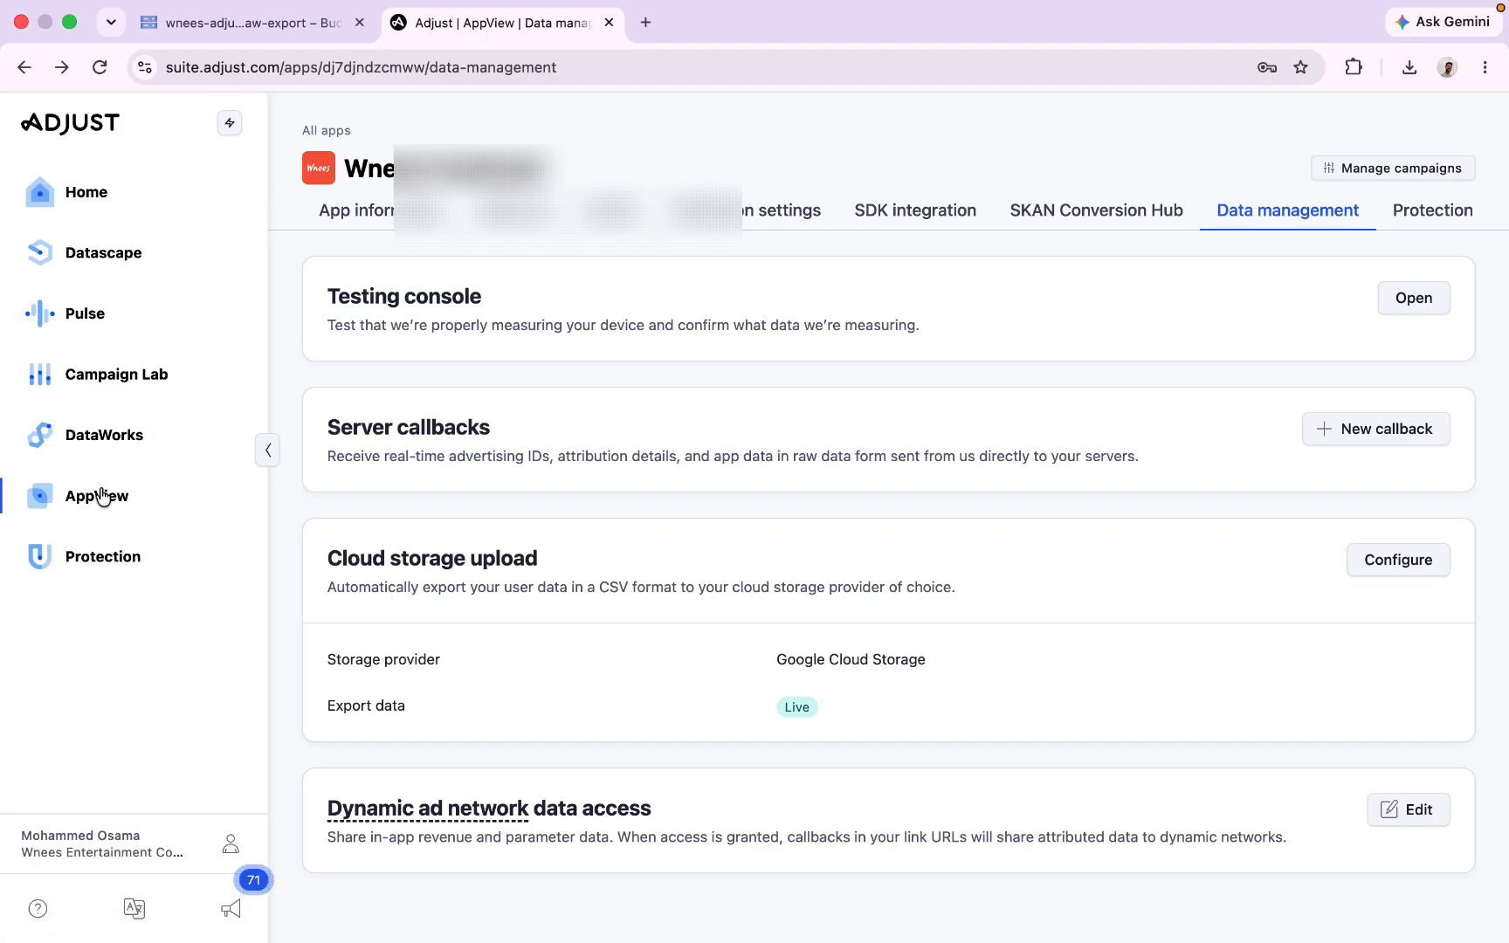
{"action": "left_click", "coordinate": [99, 495]}
{"action": "left_click", "coordinate": [96, 541]}
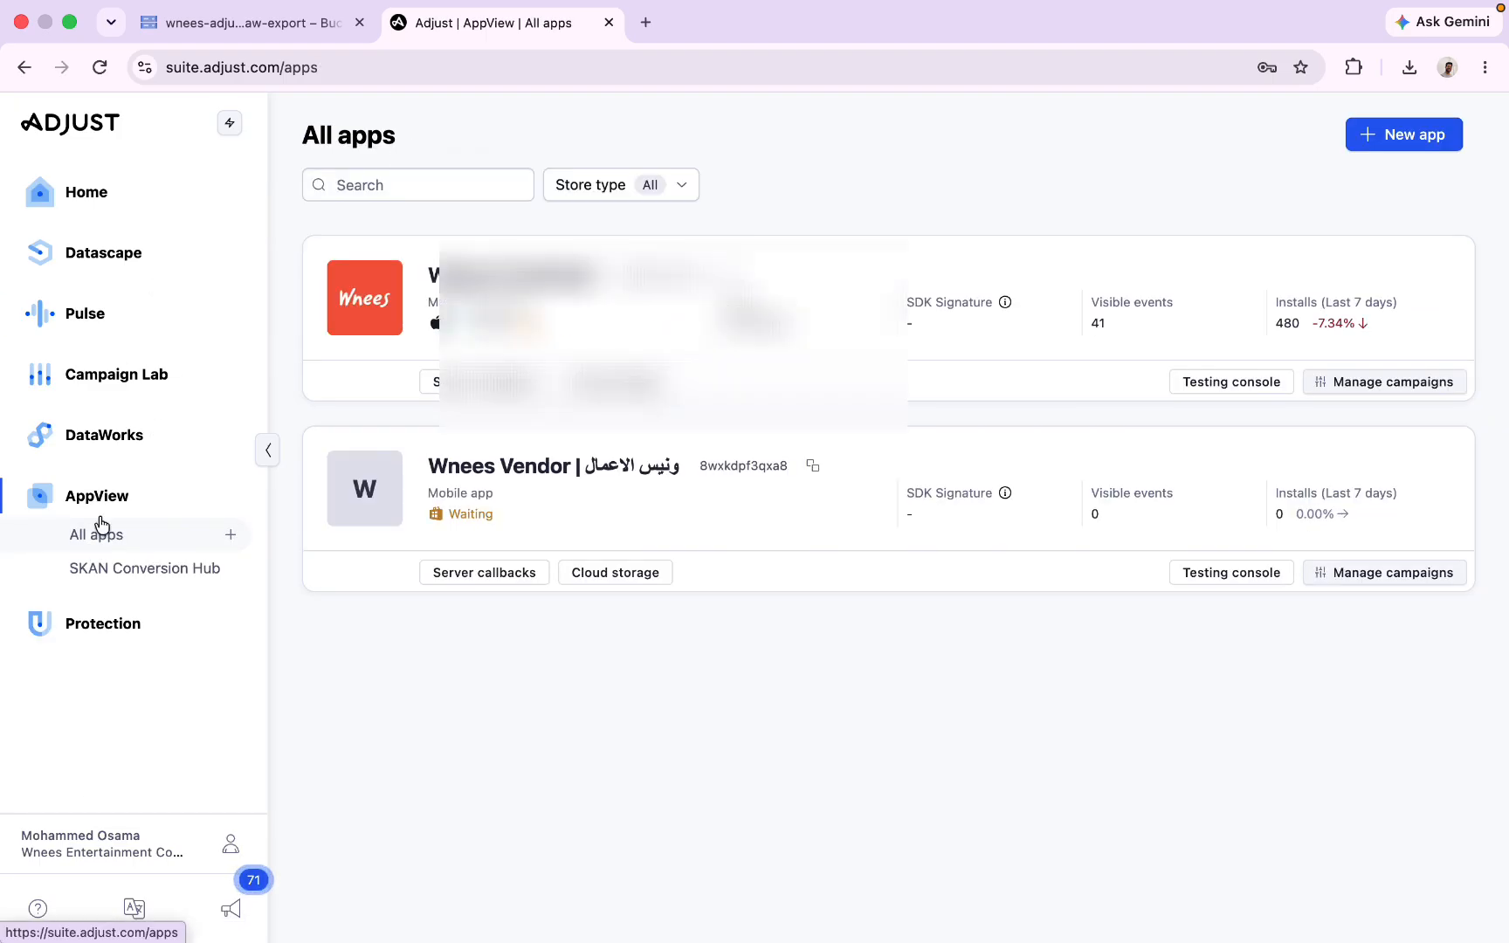
{"action": "left_click", "coordinate": [475, 280]}
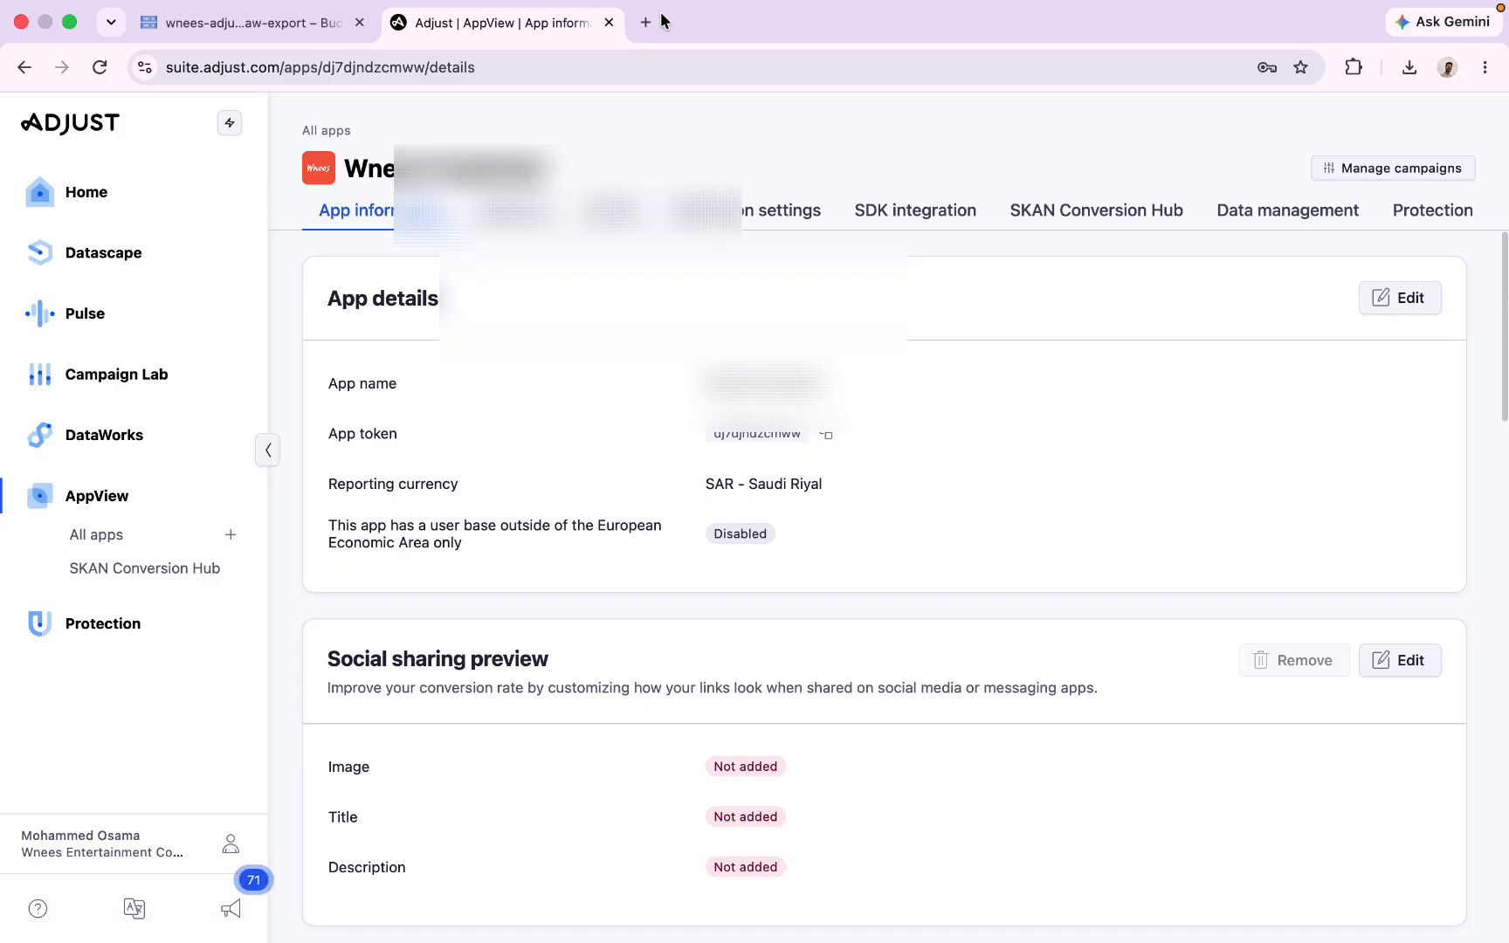
Open the cloud storage upload configuration from the app's data management settings
{"action": "left_click", "coordinate": [1257, 210]}
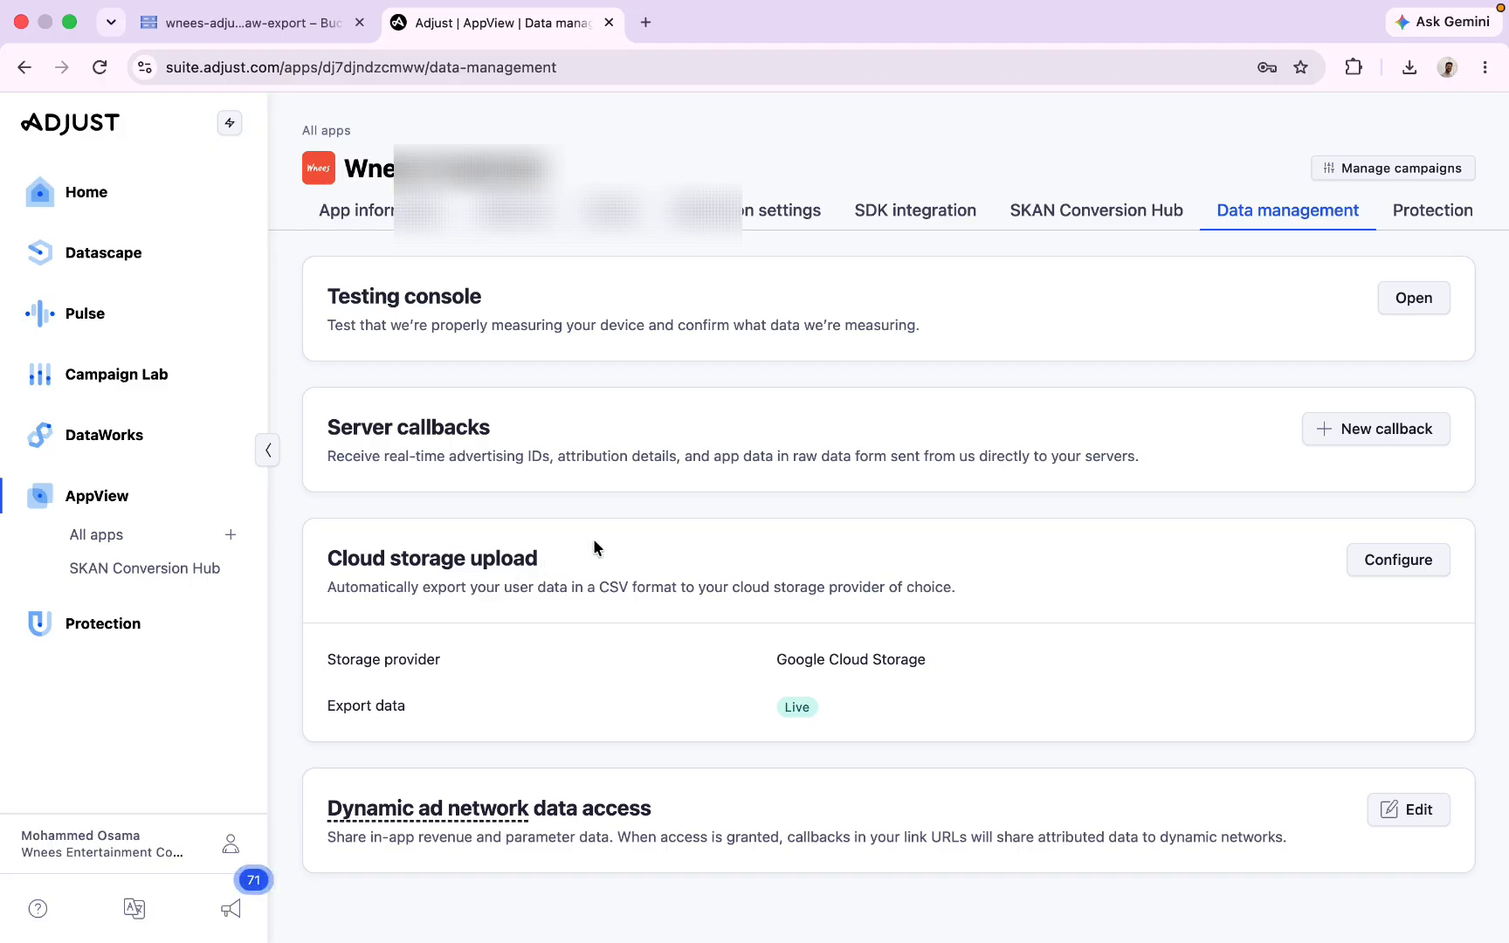
{"action": "left_click", "coordinate": [1396, 567]}
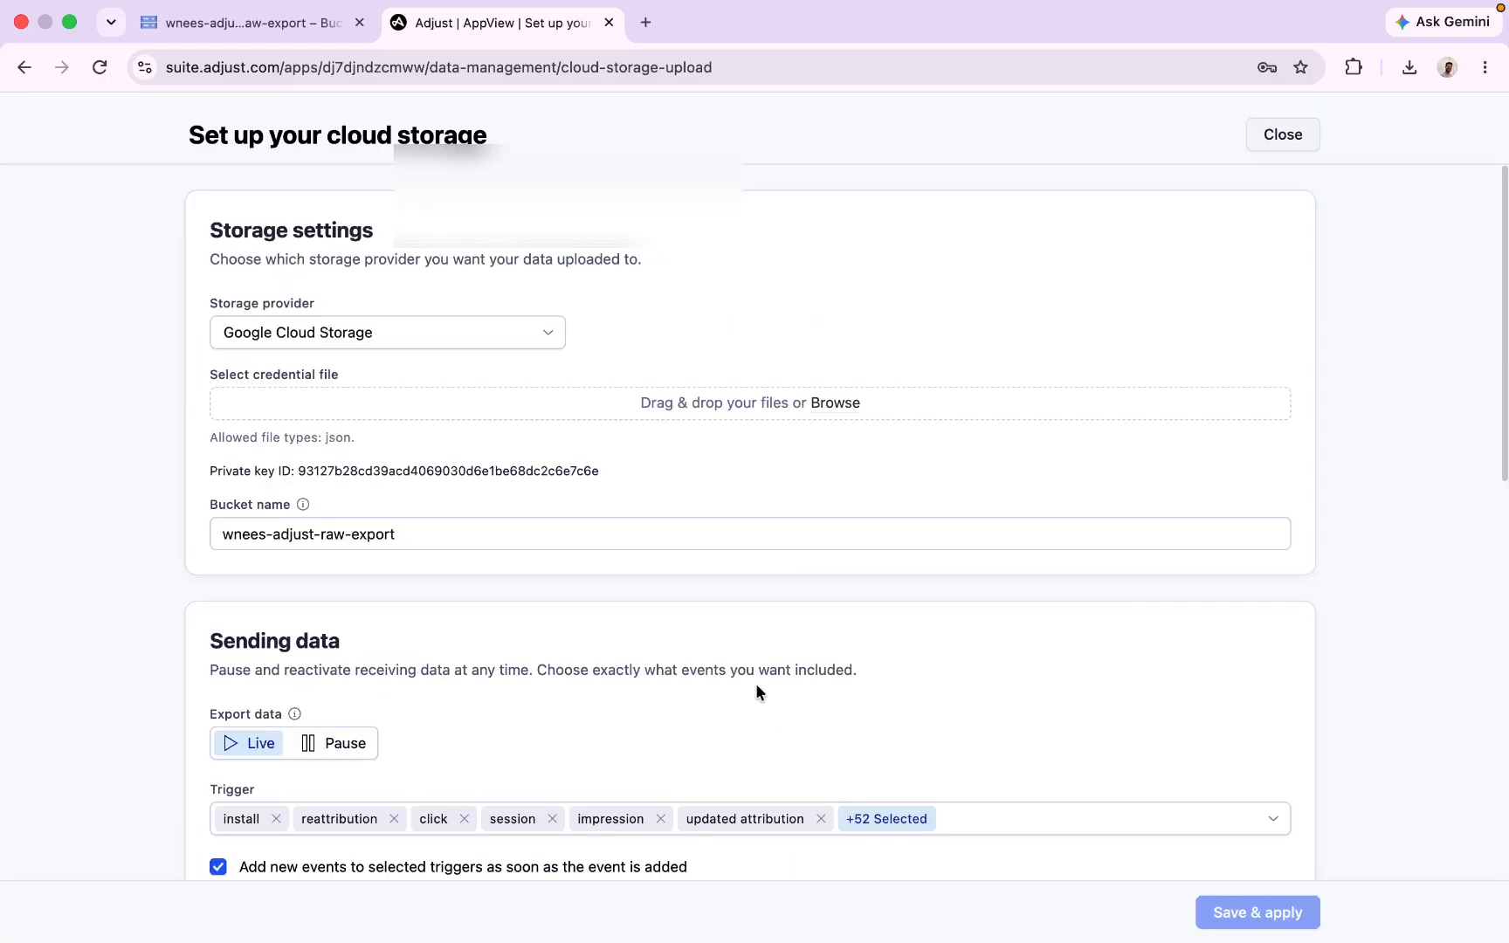
{"action": "scroll", "coordinate": [511, 781], "scroll_direction": "down", "scroll_amount": 5}
{"action": "scroll", "coordinate": [512, 781], "scroll_direction": "up", "scroll_amount": 5}
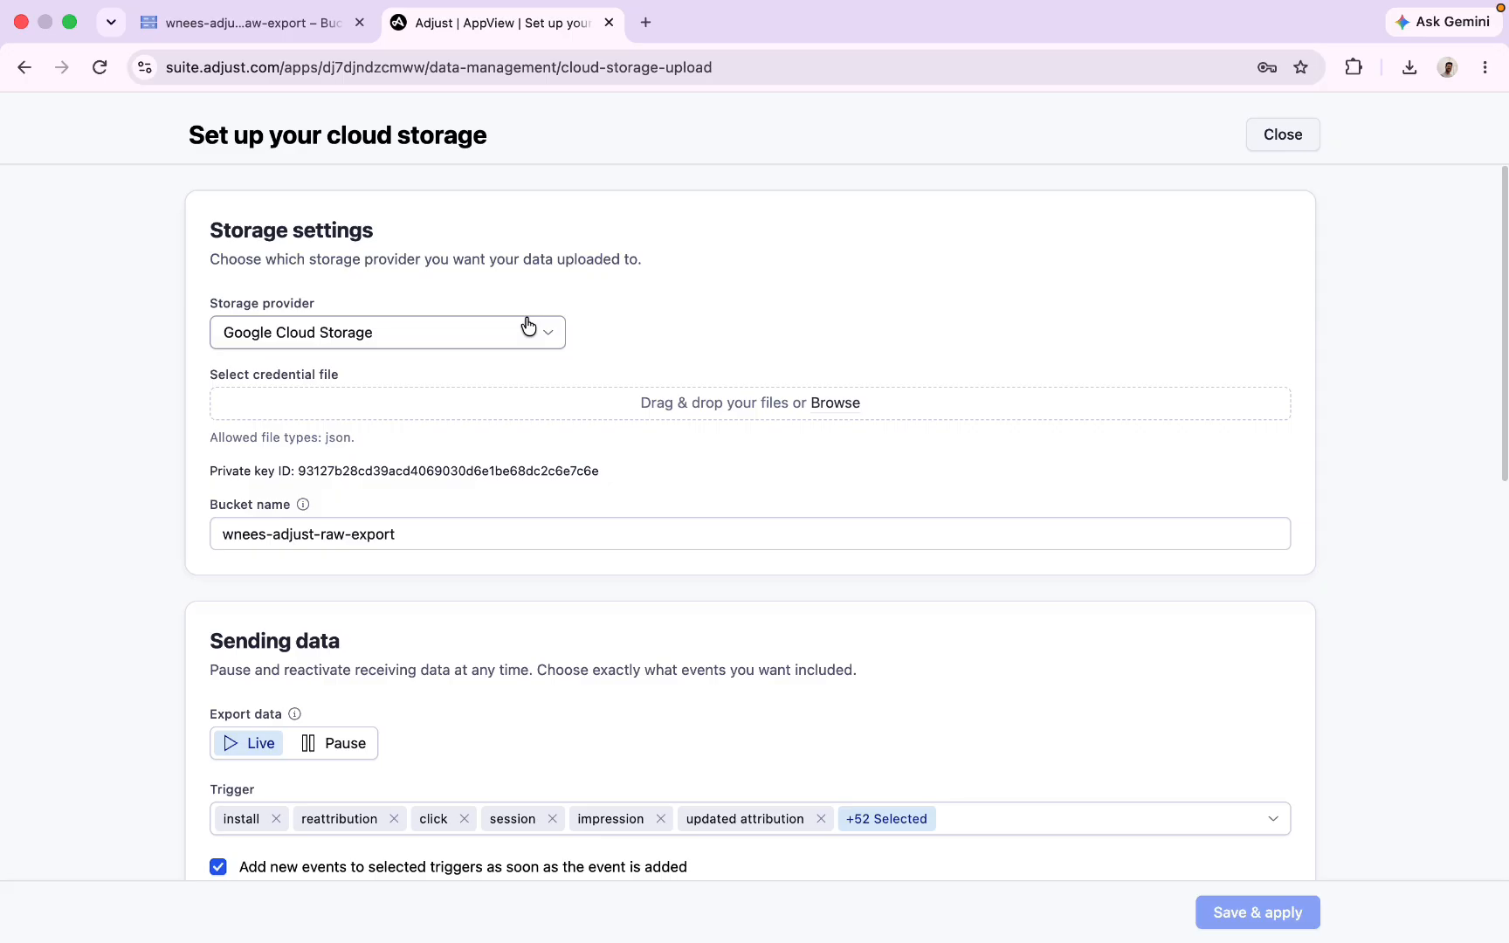
Review the available storage providers and the bucket name in the storage settings
{"action": "left_click", "coordinate": [528, 326]}
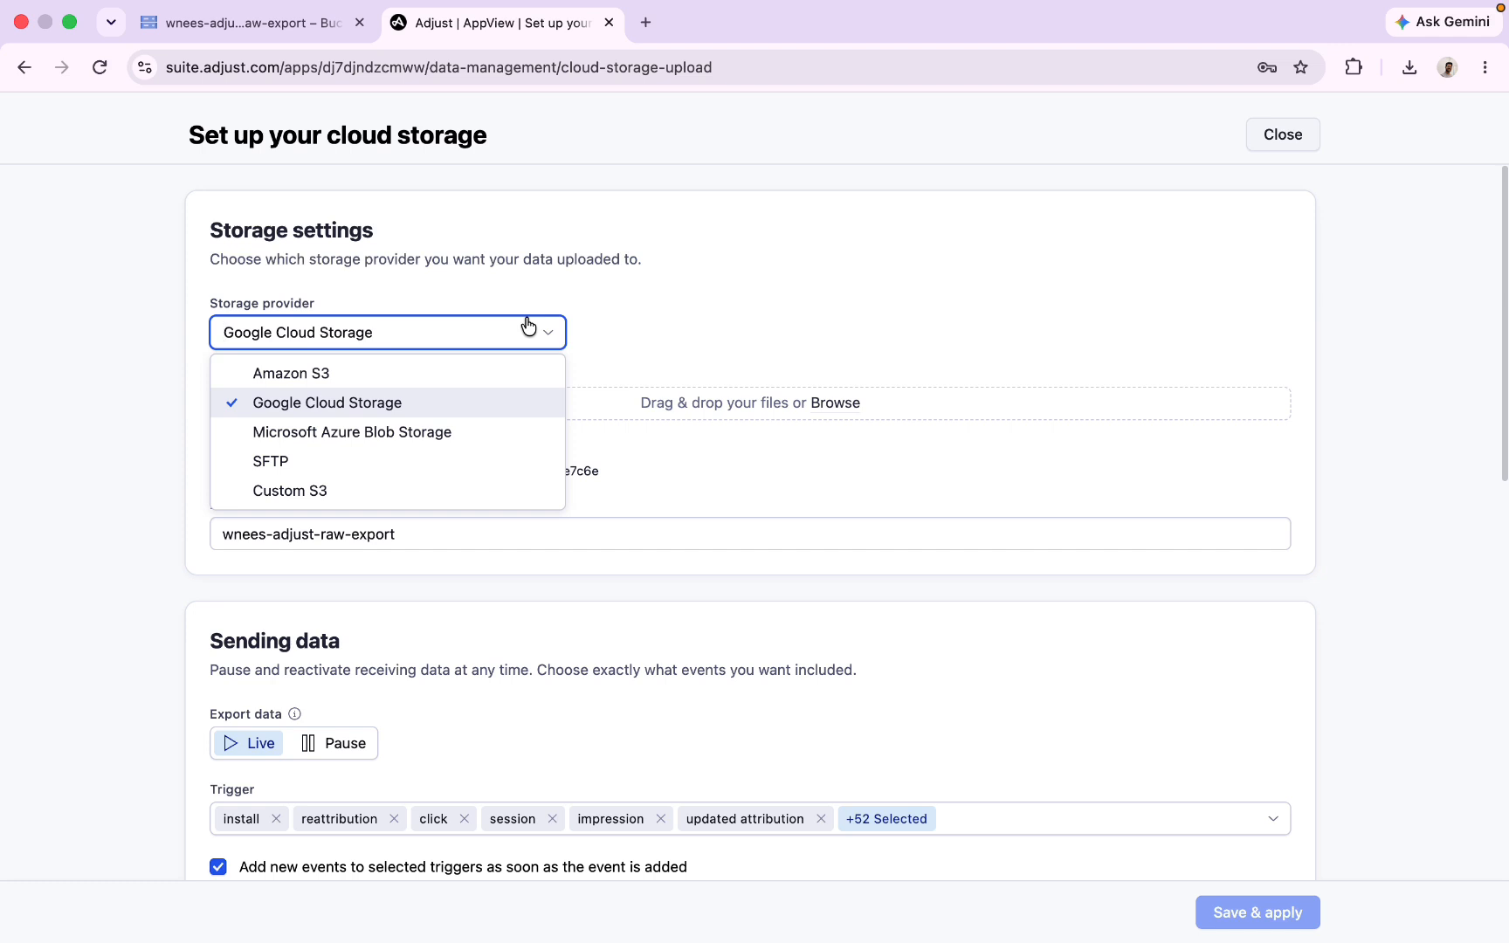
{"action": "left_click", "coordinate": [528, 325]}
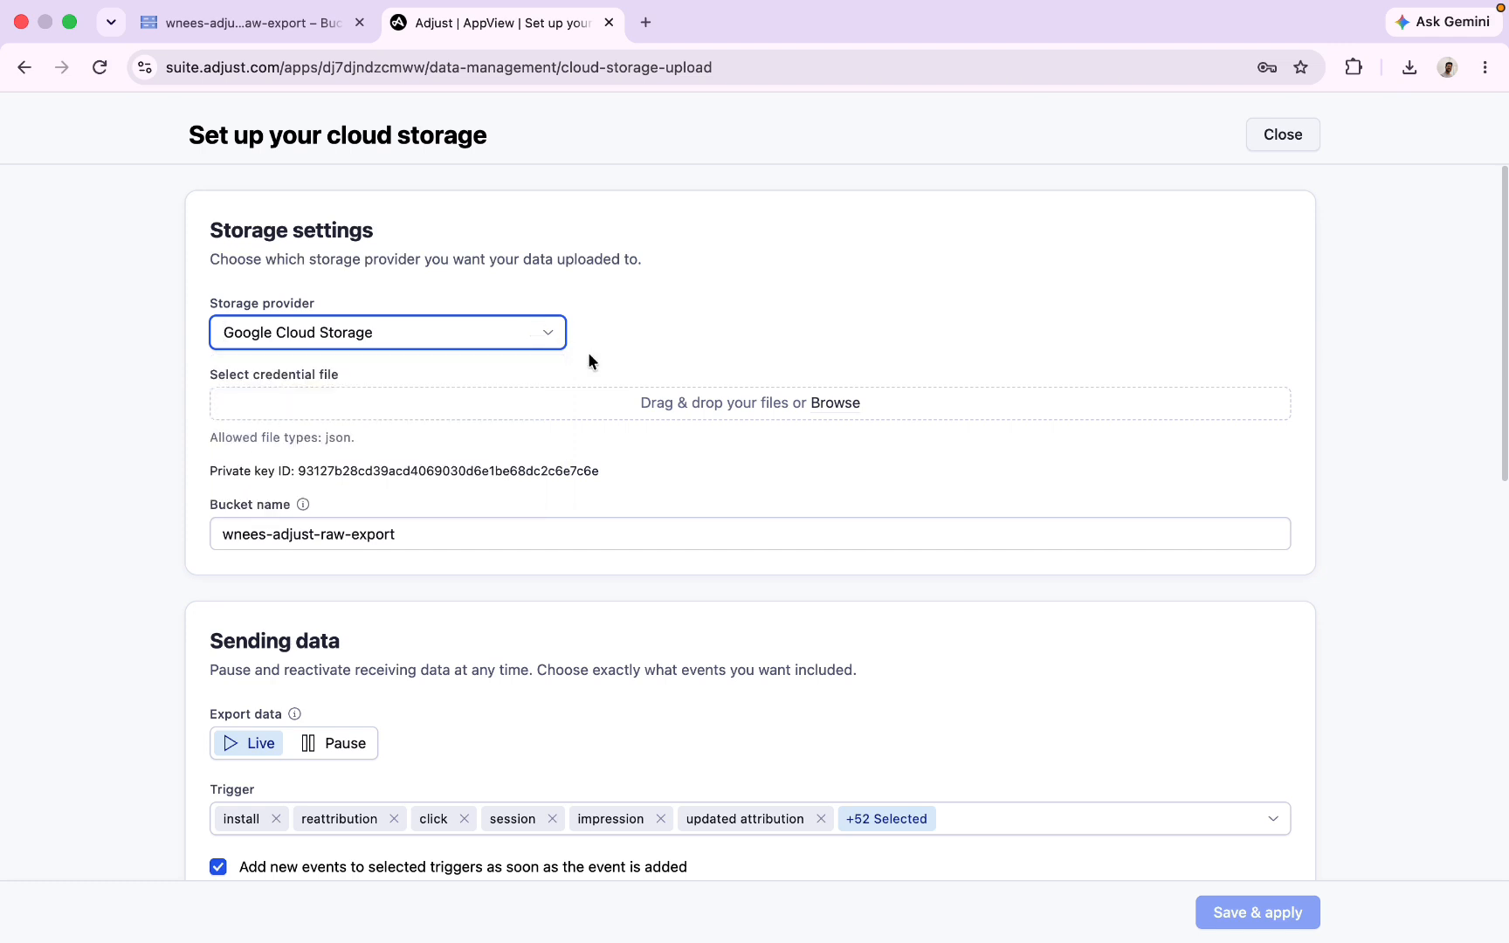
{"action": "scroll", "coordinate": [588, 360], "scroll_direction": "down", "scroll_amount": 2}
{"action": "left_click", "coordinate": [524, 470]}
{"action": "key", "text": "super+a"}
{"action": "left_click", "coordinate": [83, 464]}
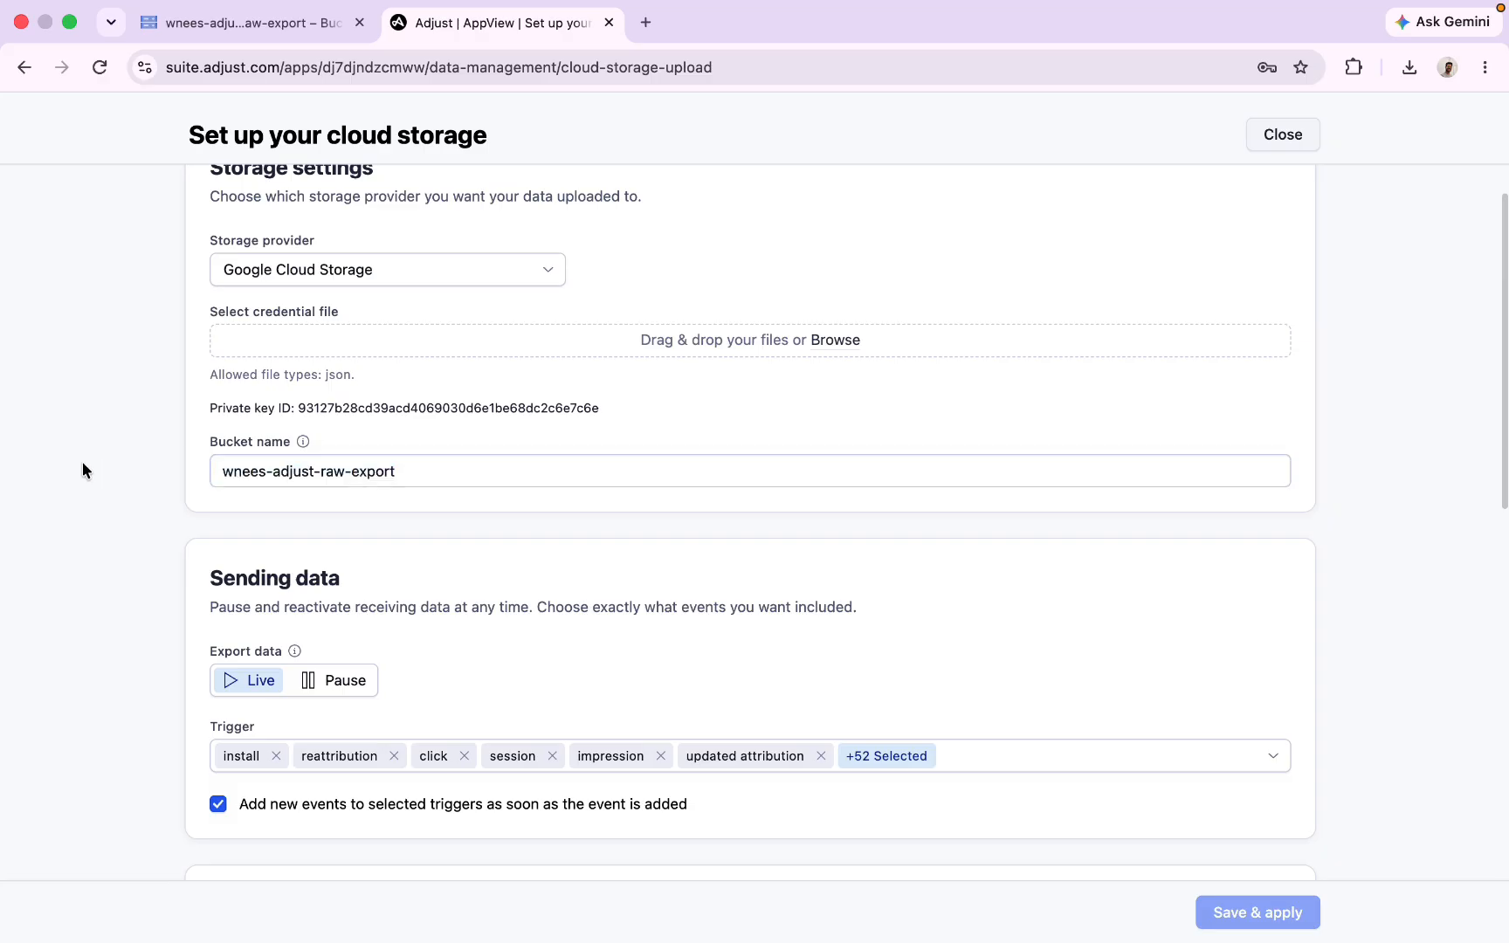
Examine the full list of export triggers, from activity types to custom events, without altering the selection
{"action": "scroll", "coordinate": [83, 471], "scroll_direction": "down", "scroll_amount": 5}
{"action": "scroll", "coordinate": [213, 410], "scroll_direction": "down", "scroll_amount": 2}
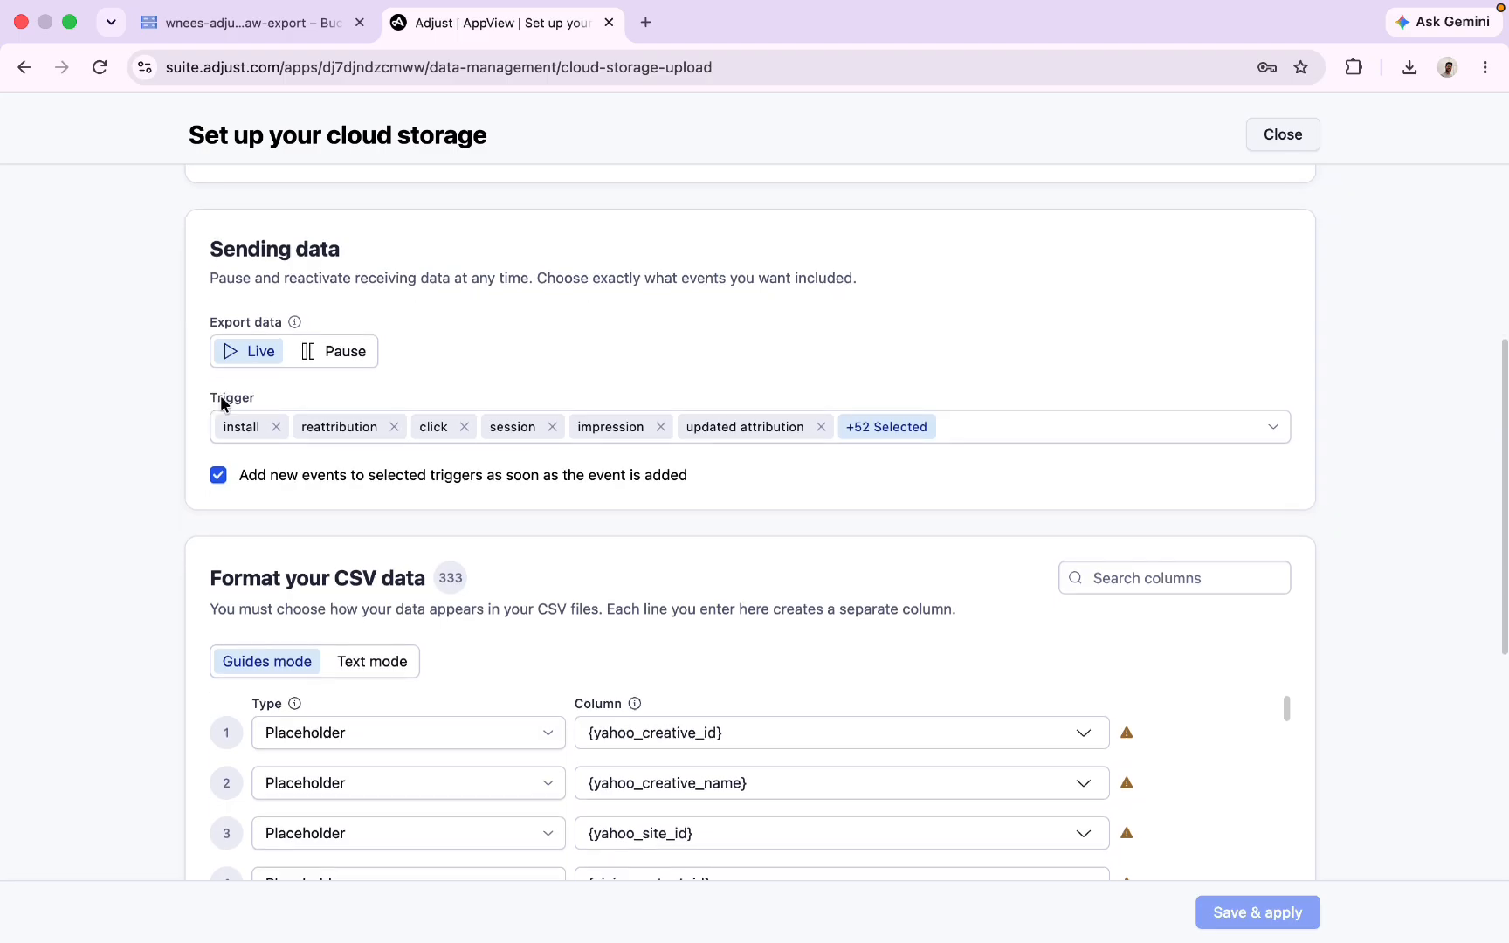
{"action": "left_click", "coordinate": [1014, 427]}
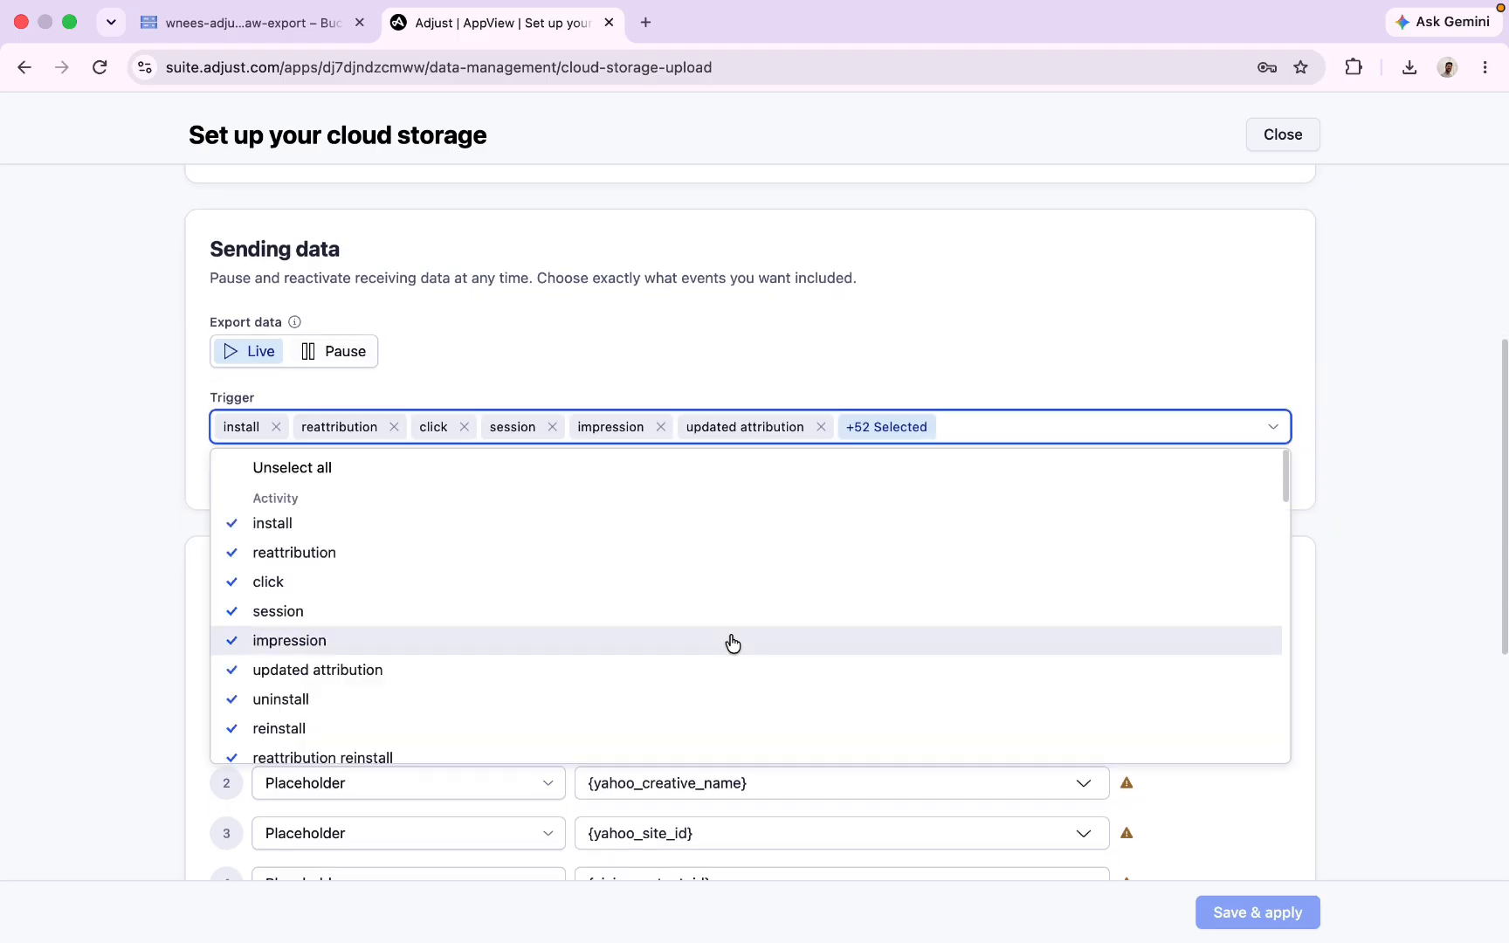
{"action": "scroll", "coordinate": [729, 642], "scroll_direction": "down", "scroll_amount": 20}
{"action": "scroll", "coordinate": [732, 644], "scroll_direction": "up", "scroll_amount": 20}
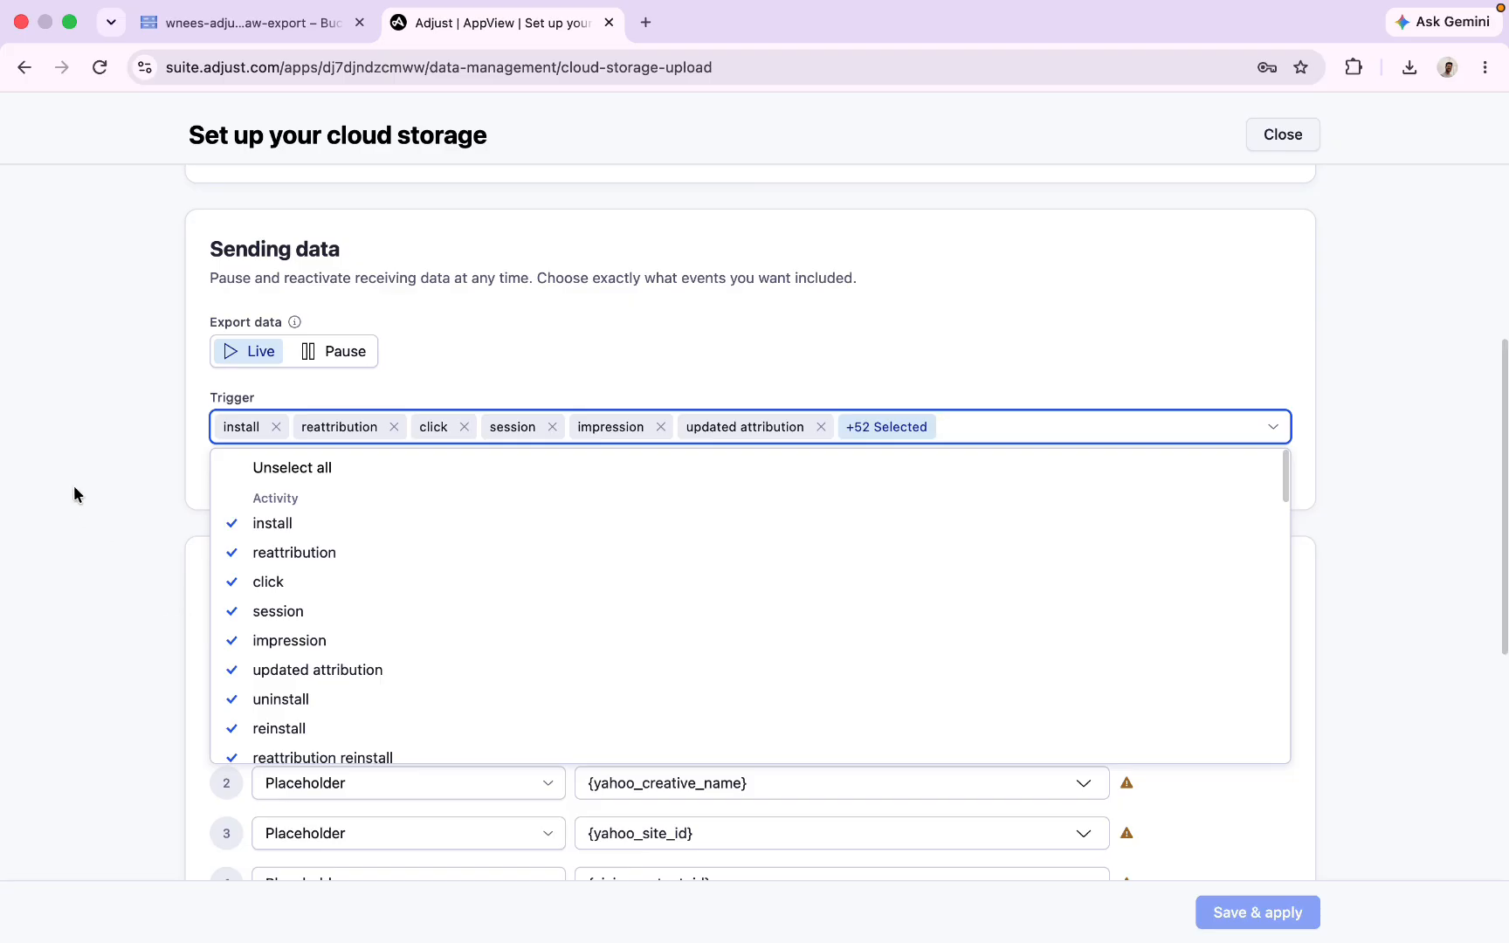
{"action": "scroll", "coordinate": [310, 590], "scroll_direction": "down", "scroll_amount": 20}
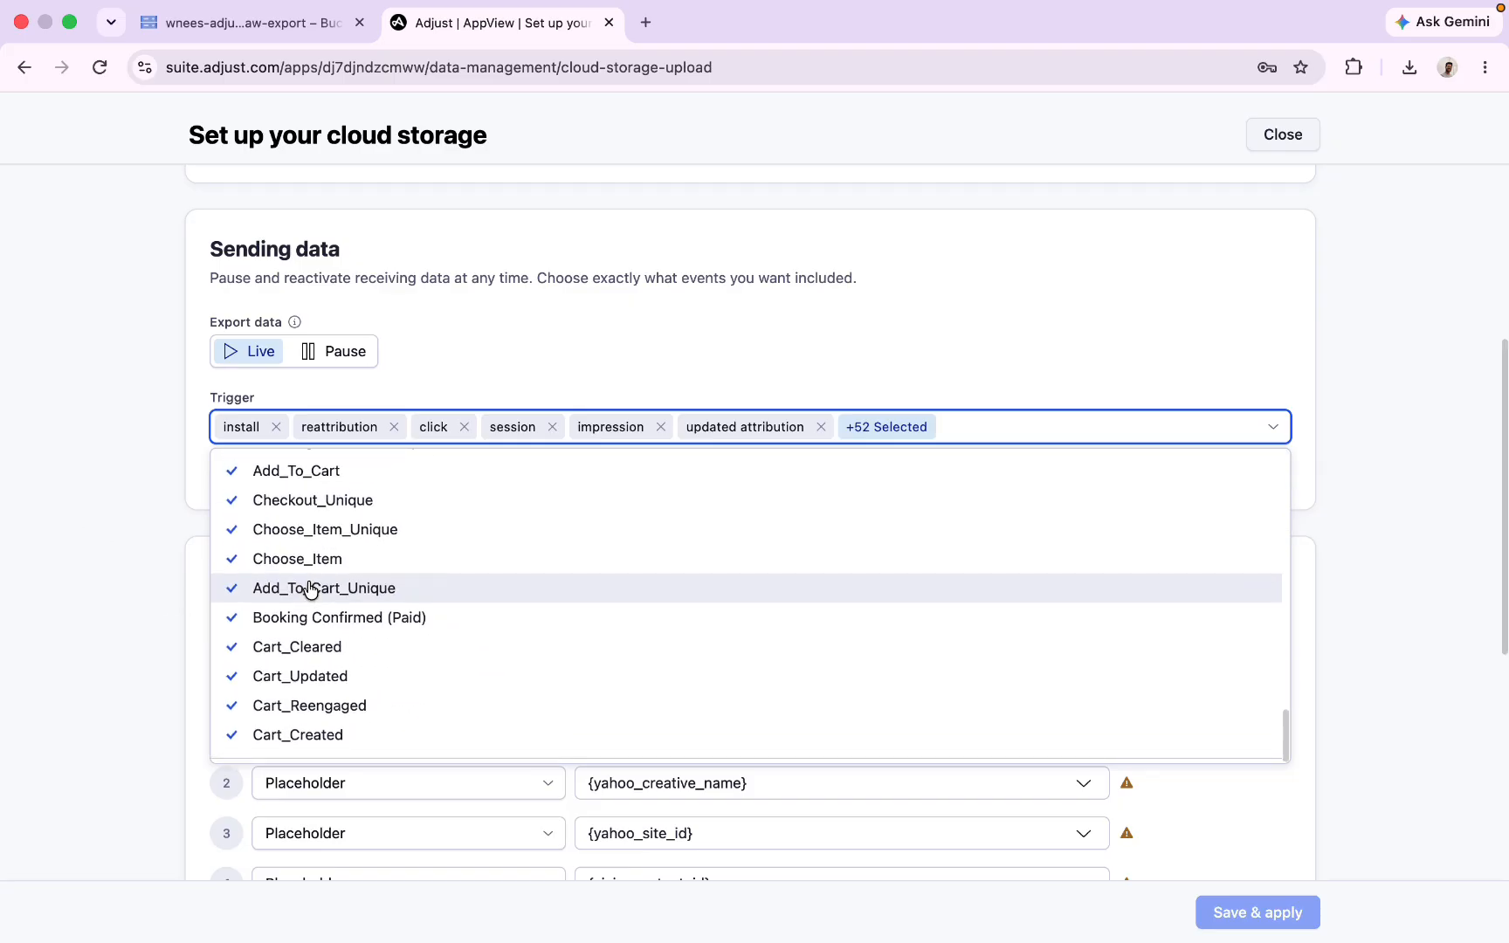
{"action": "scroll", "coordinate": [308, 583], "scroll_direction": "up", "scroll_amount": 20}
{"action": "left_click", "coordinate": [2, 452]}
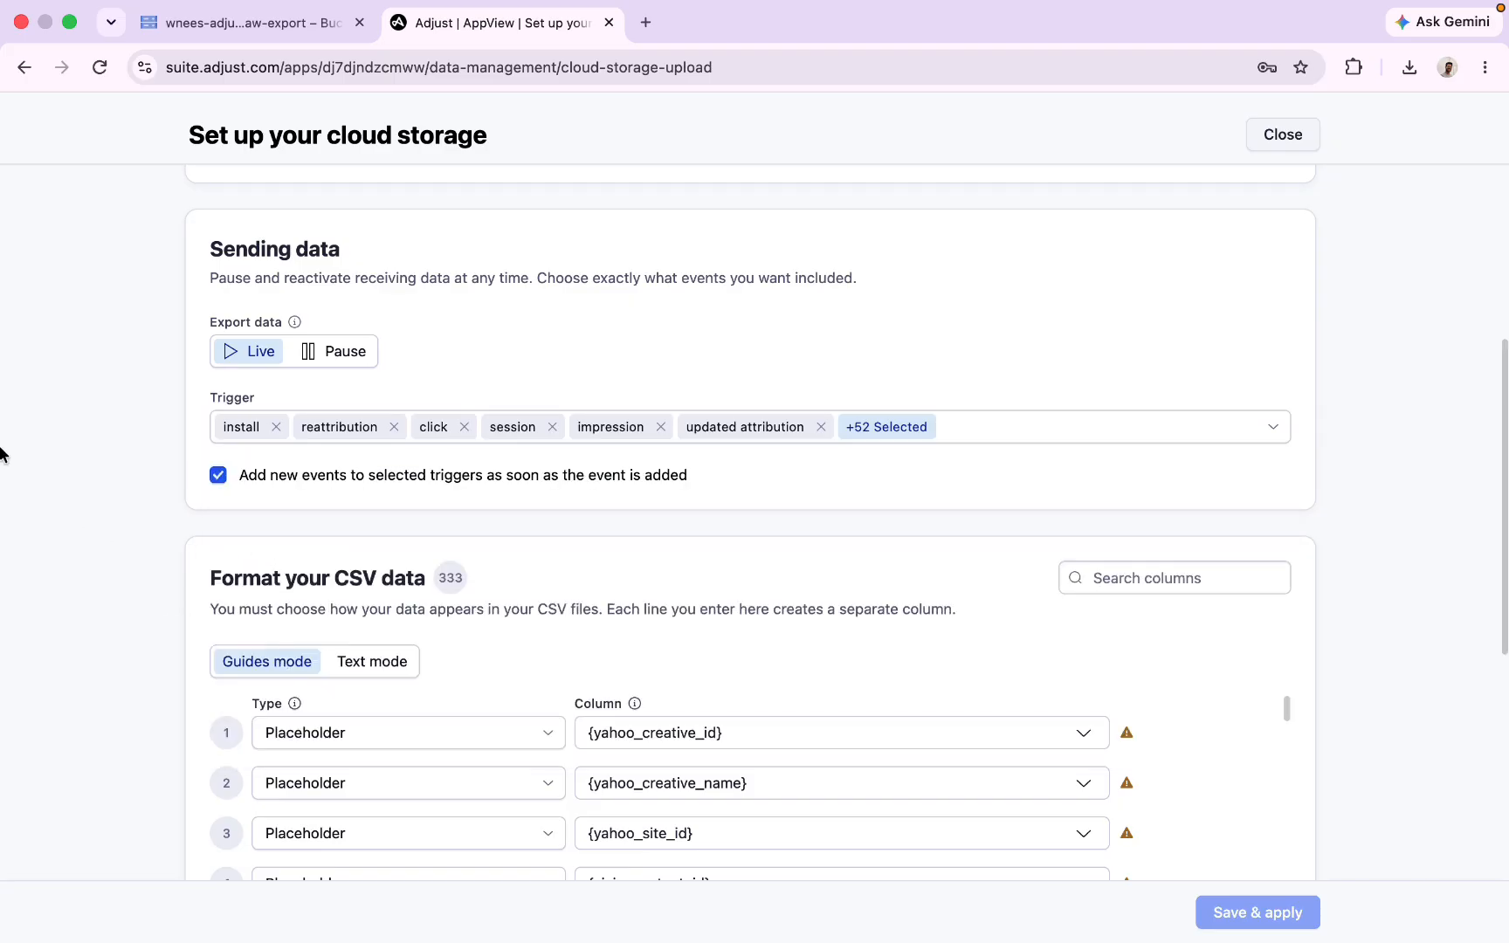
Look through the CSV columns and open one column's choices to examine the placeholder categories
{"action": "scroll", "coordinate": [99, 601], "scroll_direction": "down", "scroll_amount": 6}
{"action": "scroll", "coordinate": [98, 601], "scroll_direction": "up", "scroll_amount": 3}
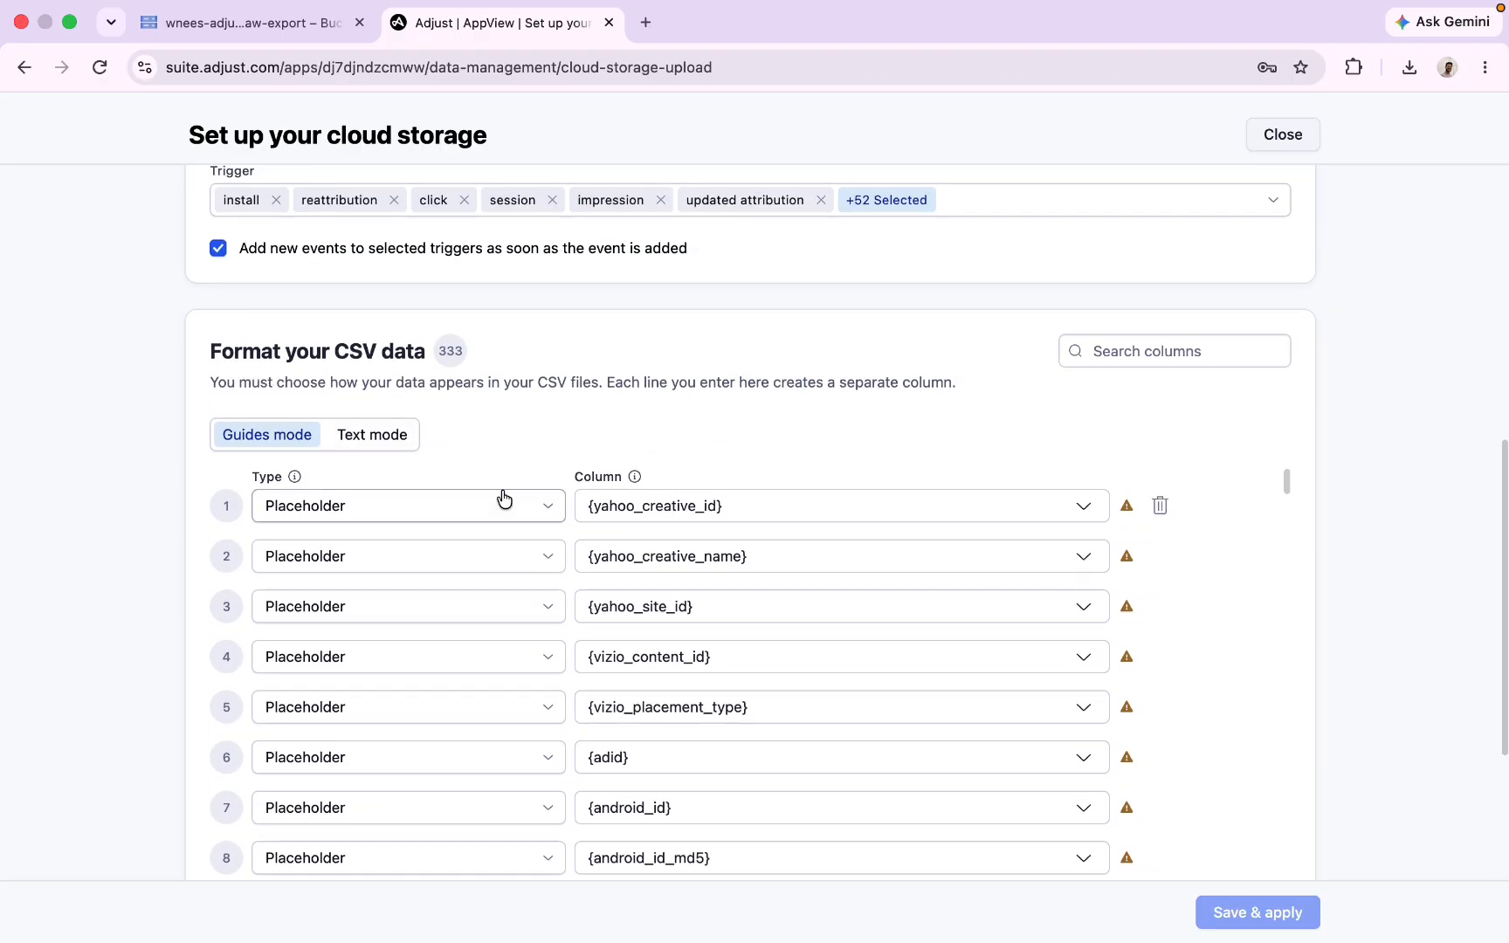
{"action": "scroll", "coordinate": [504, 647], "scroll_direction": "down", "scroll_amount": 10}
{"action": "scroll", "coordinate": [504, 647], "scroll_direction": "up", "scroll_amount": 10}
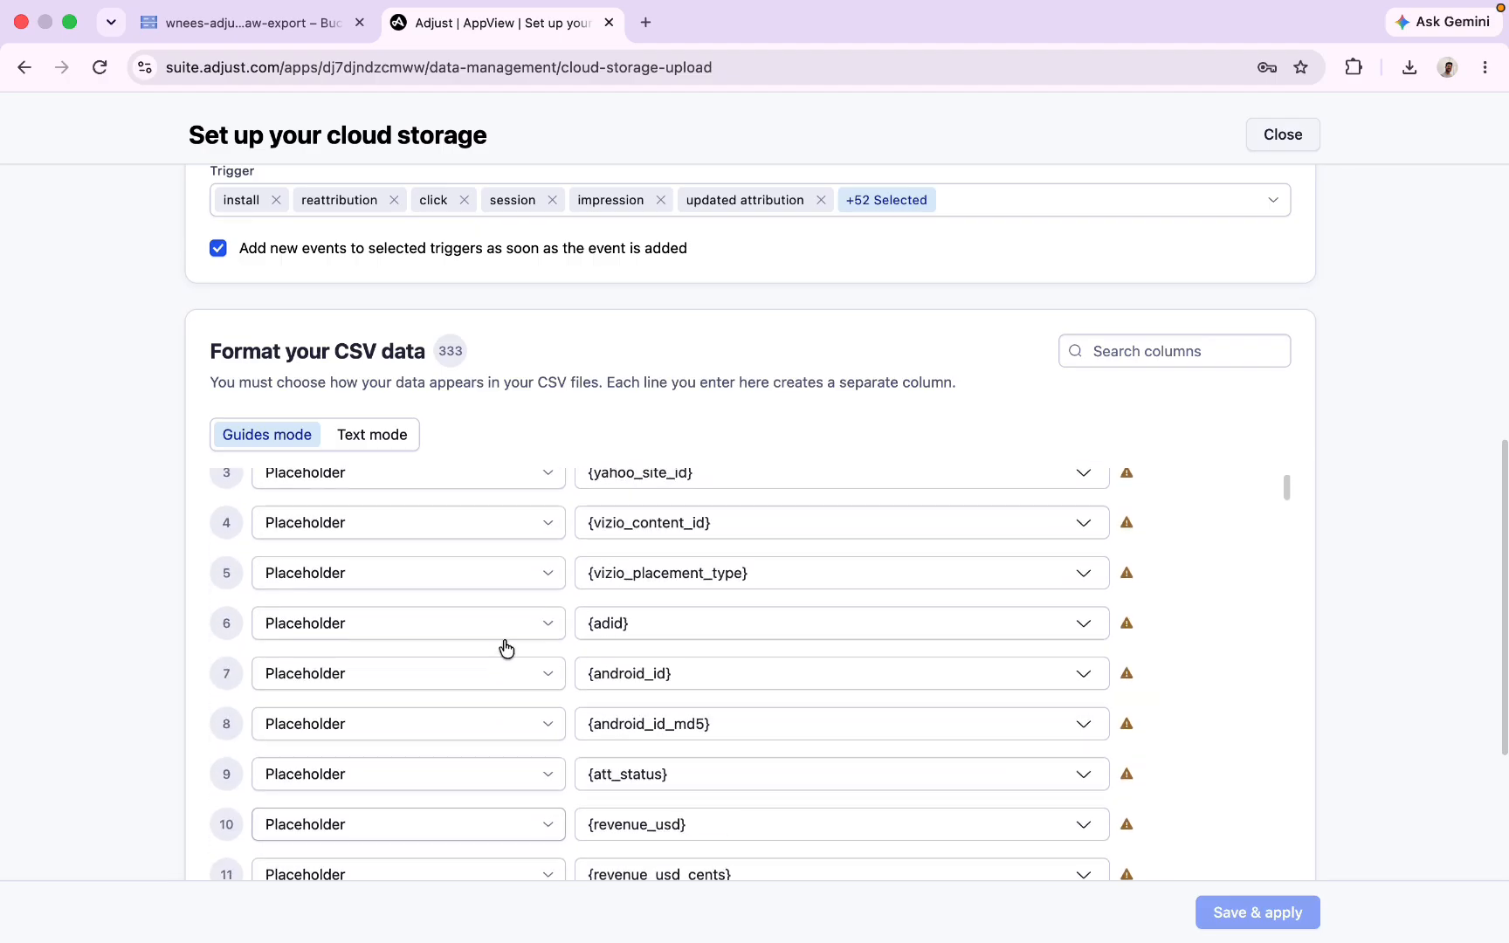
{"action": "left_click", "coordinate": [756, 540]}
{"action": "scroll", "coordinate": [744, 307], "scroll_direction": "down", "scroll_amount": 3}
{"action": "scroll", "coordinate": [744, 307], "scroll_direction": "up", "scroll_amount": 3}
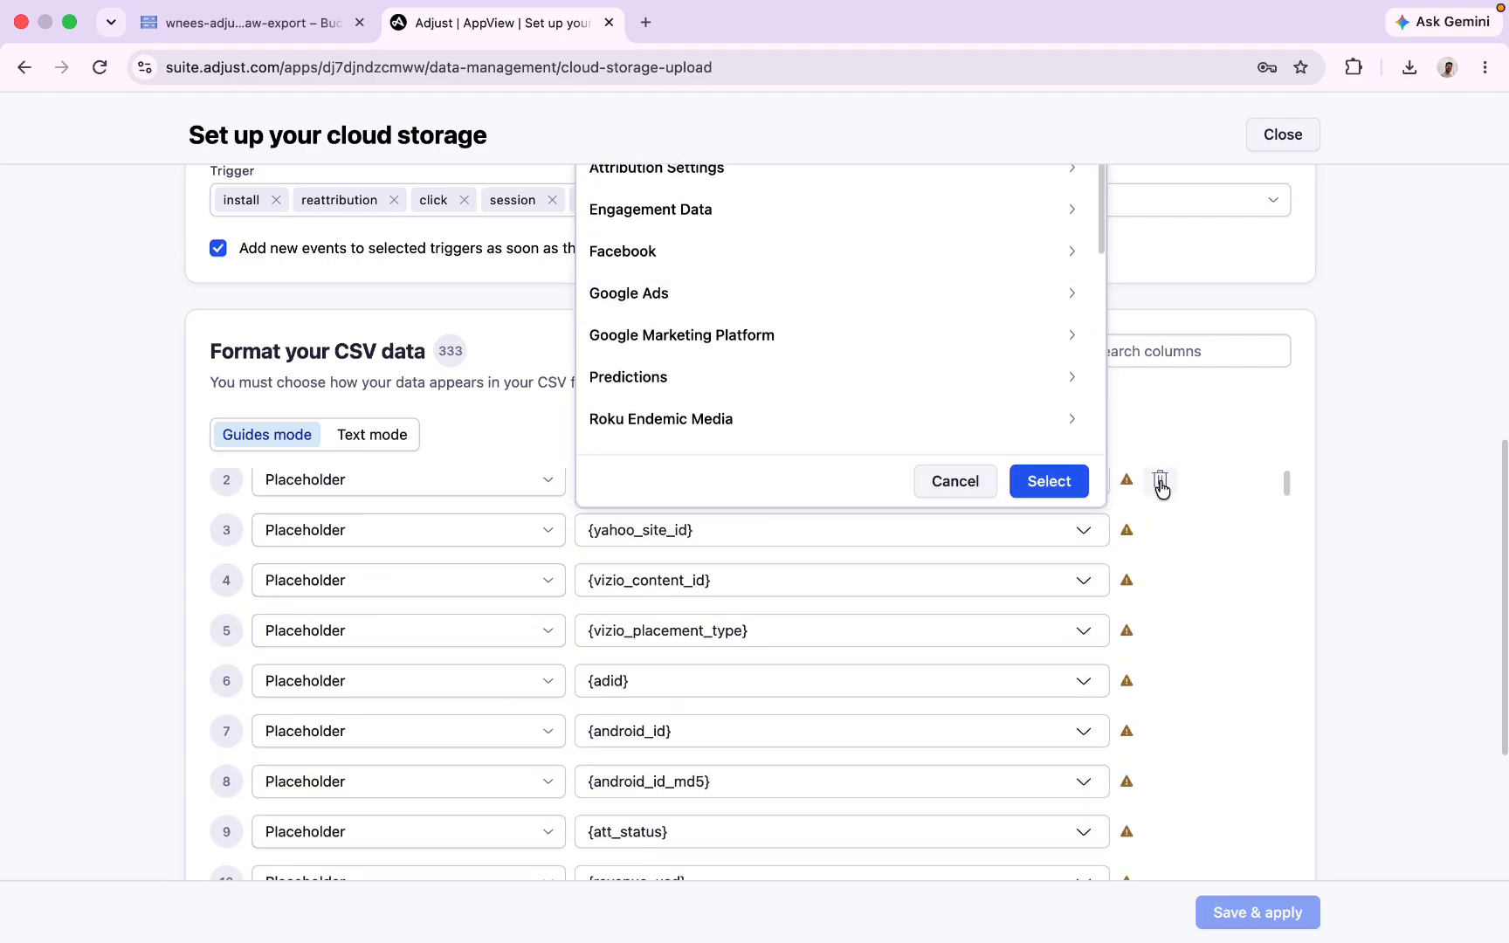
{"action": "scroll", "coordinate": [1392, 476], "scroll_direction": "up", "scroll_amount": 3}
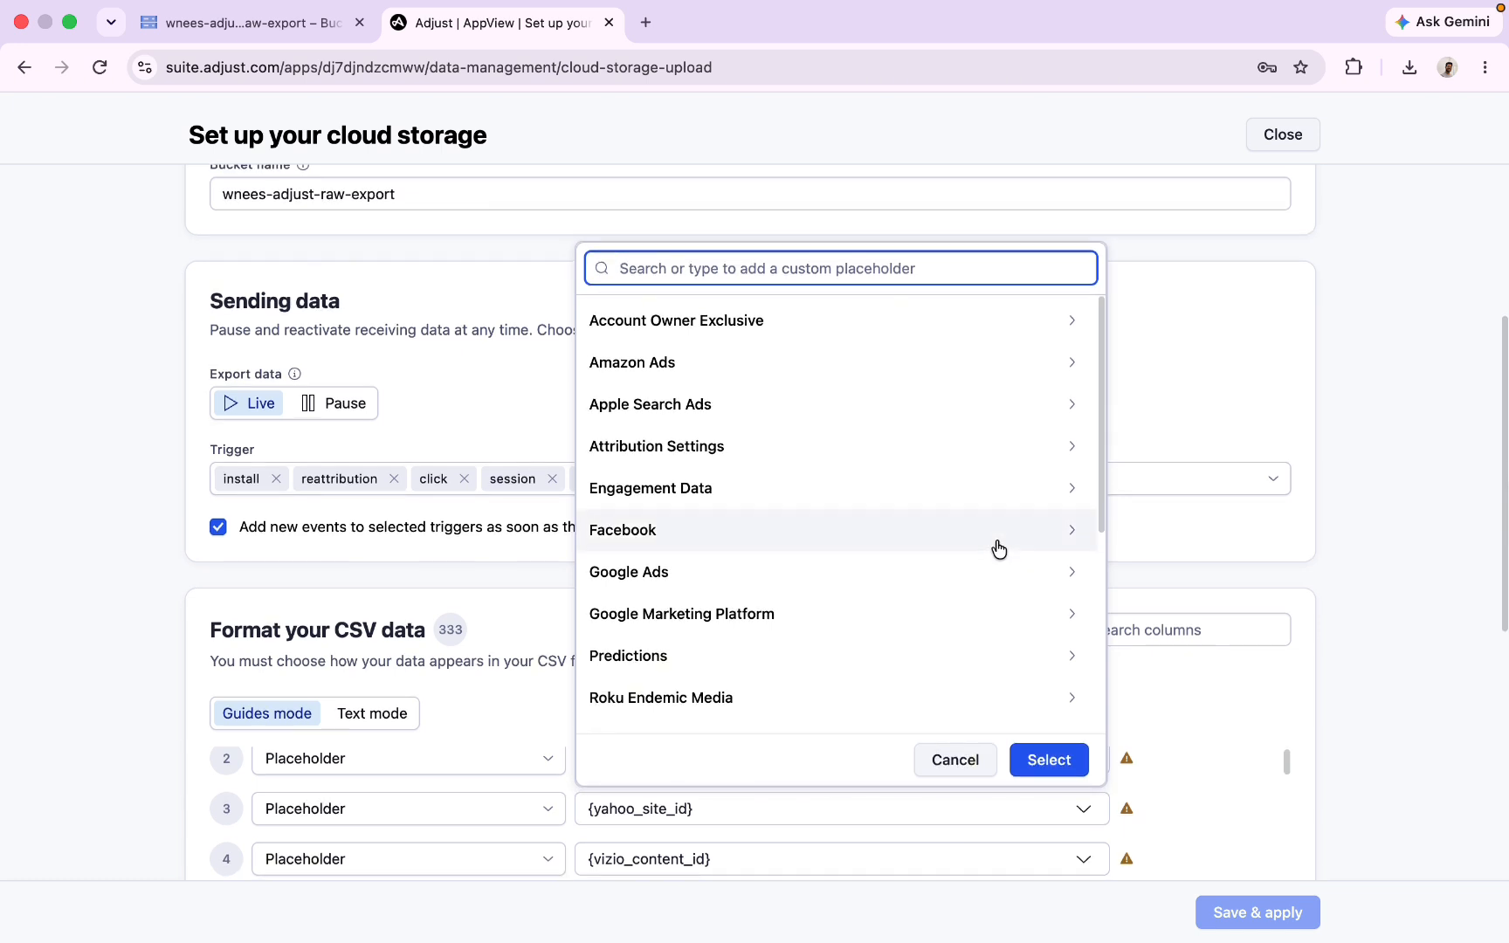
{"action": "scroll", "coordinate": [998, 548], "scroll_direction": "down", "scroll_amount": 5}
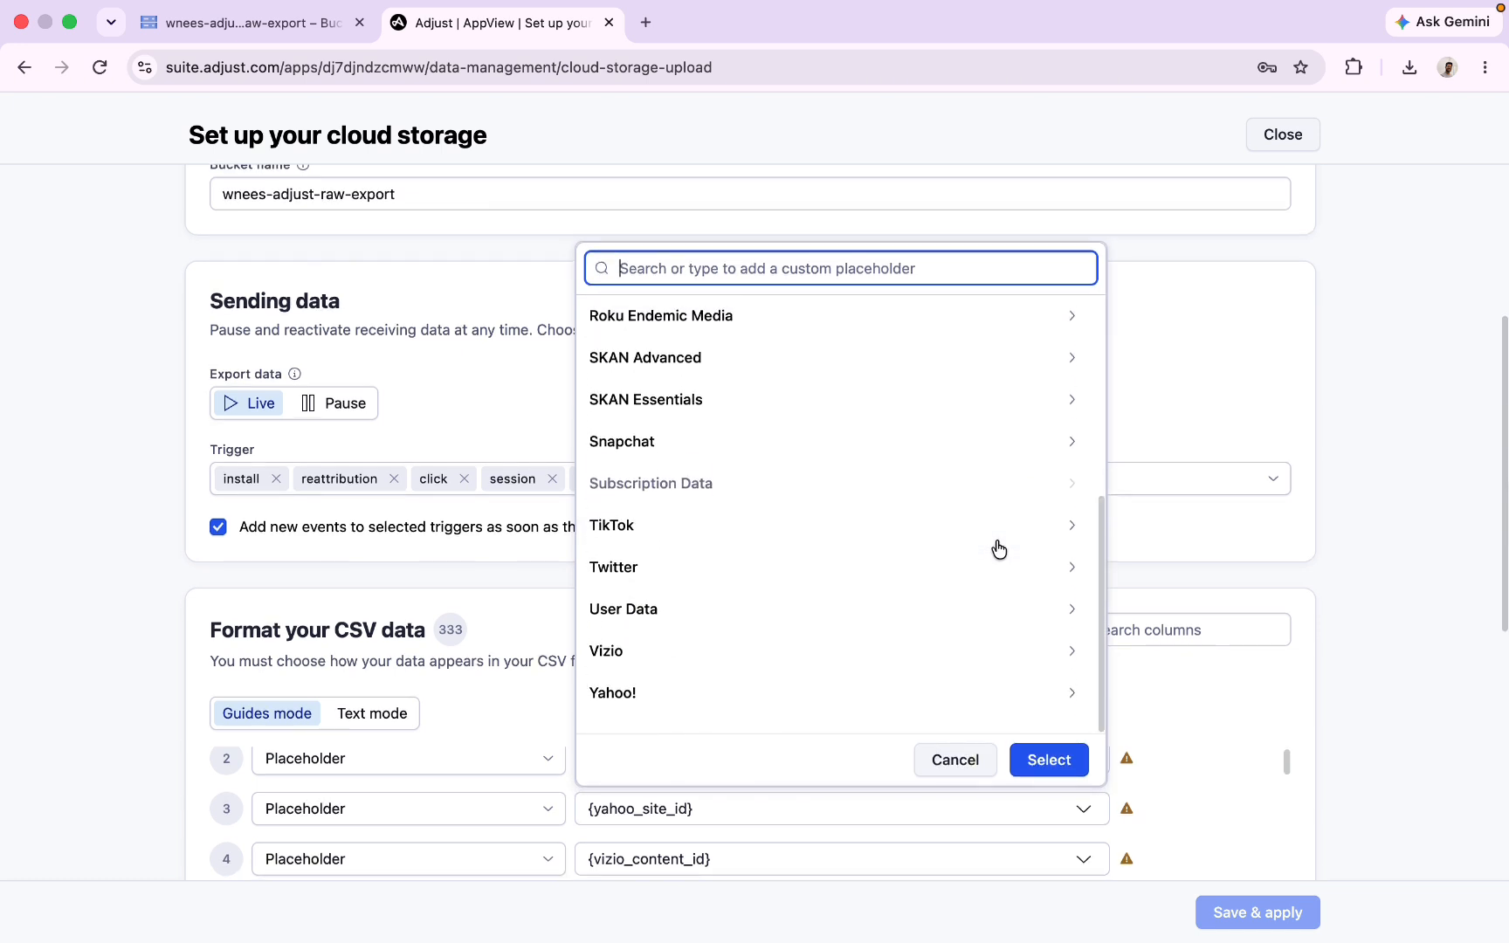
Expand the User Data category to examine its placeholders, collapse it and dismiss the placeholder list
{"action": "left_click", "coordinate": [924, 633]}
{"action": "scroll", "coordinate": [890, 576], "scroll_direction": "down", "scroll_amount": 3}
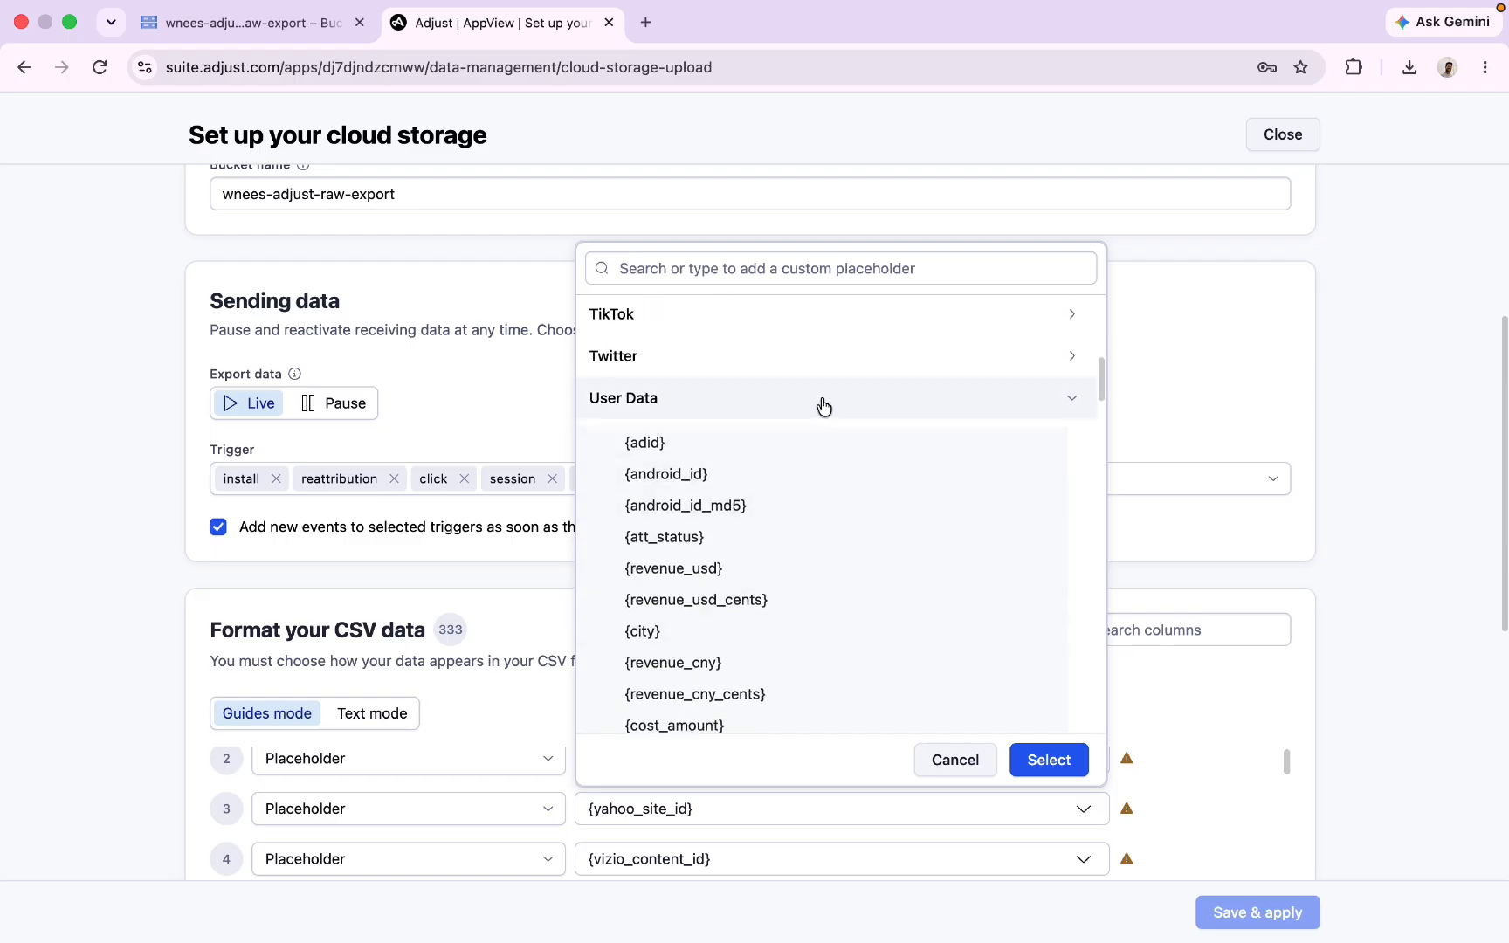
{"action": "scroll", "coordinate": [820, 530], "scroll_direction": "down", "scroll_amount": 4}
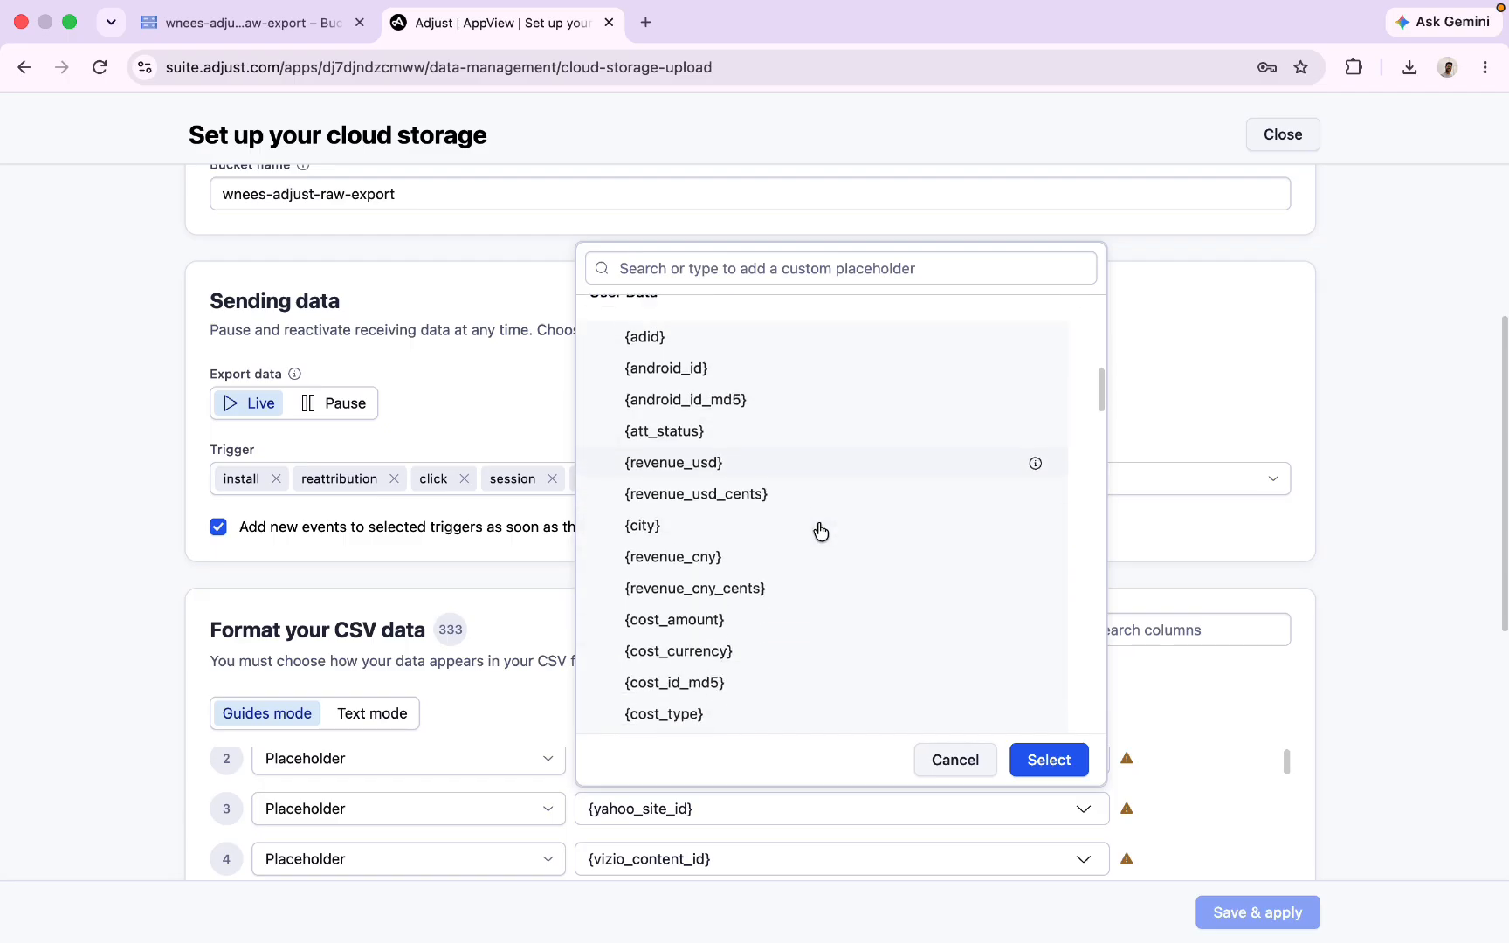
{"action": "scroll", "coordinate": [819, 531], "scroll_direction": "down", "scroll_amount": 8}
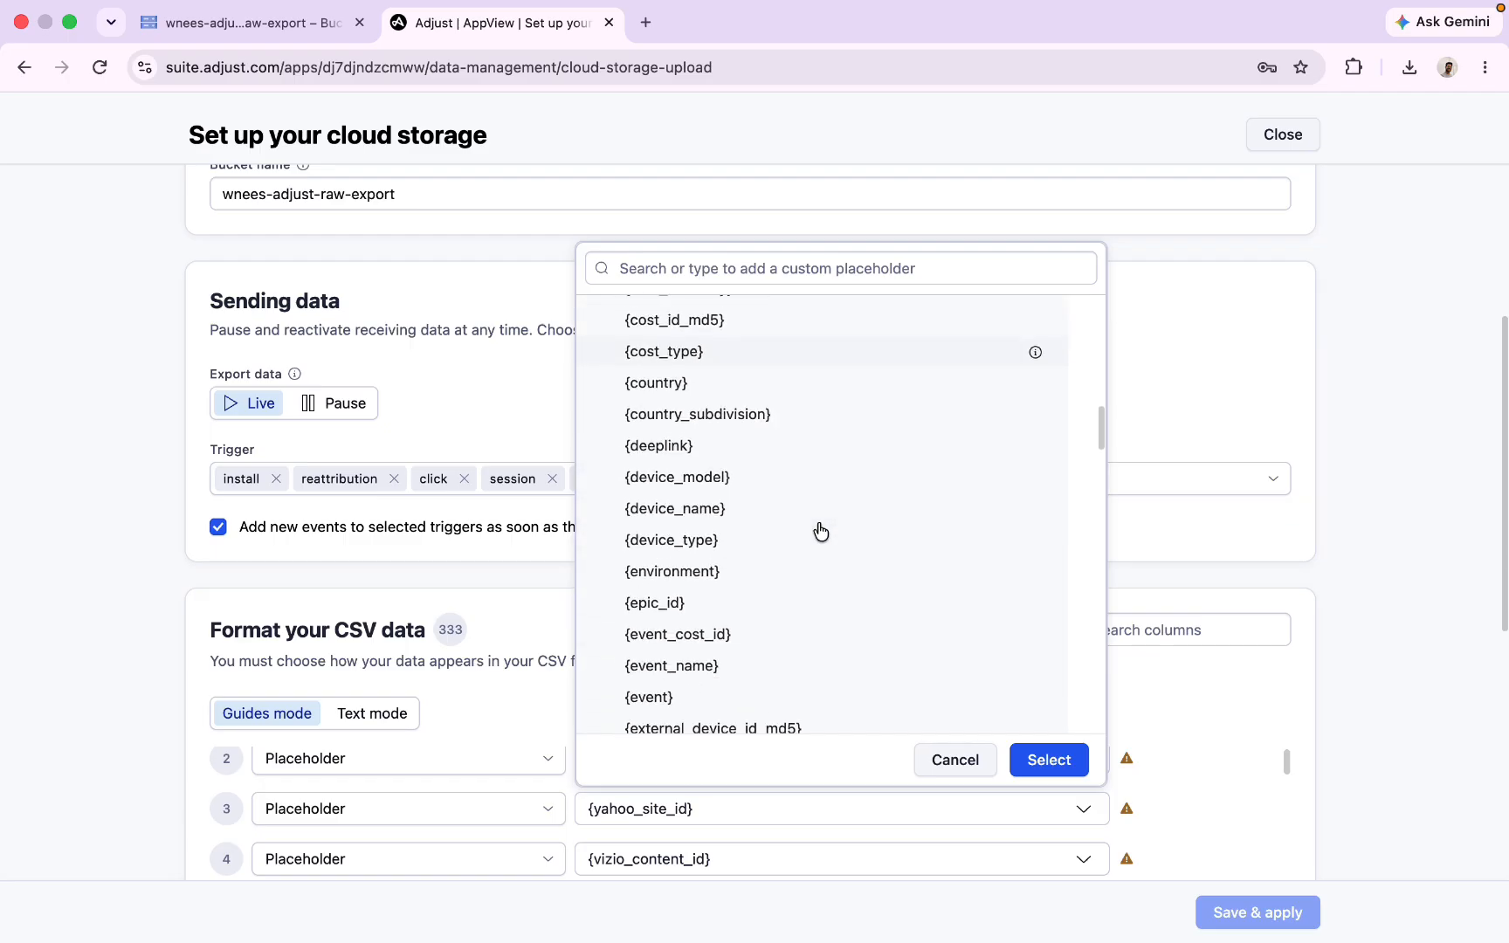
{"action": "scroll", "coordinate": [820, 531], "scroll_direction": "down", "scroll_amount": 9}
{"action": "scroll", "coordinate": [820, 531], "scroll_direction": "up", "scroll_amount": 9}
{"action": "scroll", "coordinate": [820, 531], "scroll_direction": "up", "scroll_amount": 14}
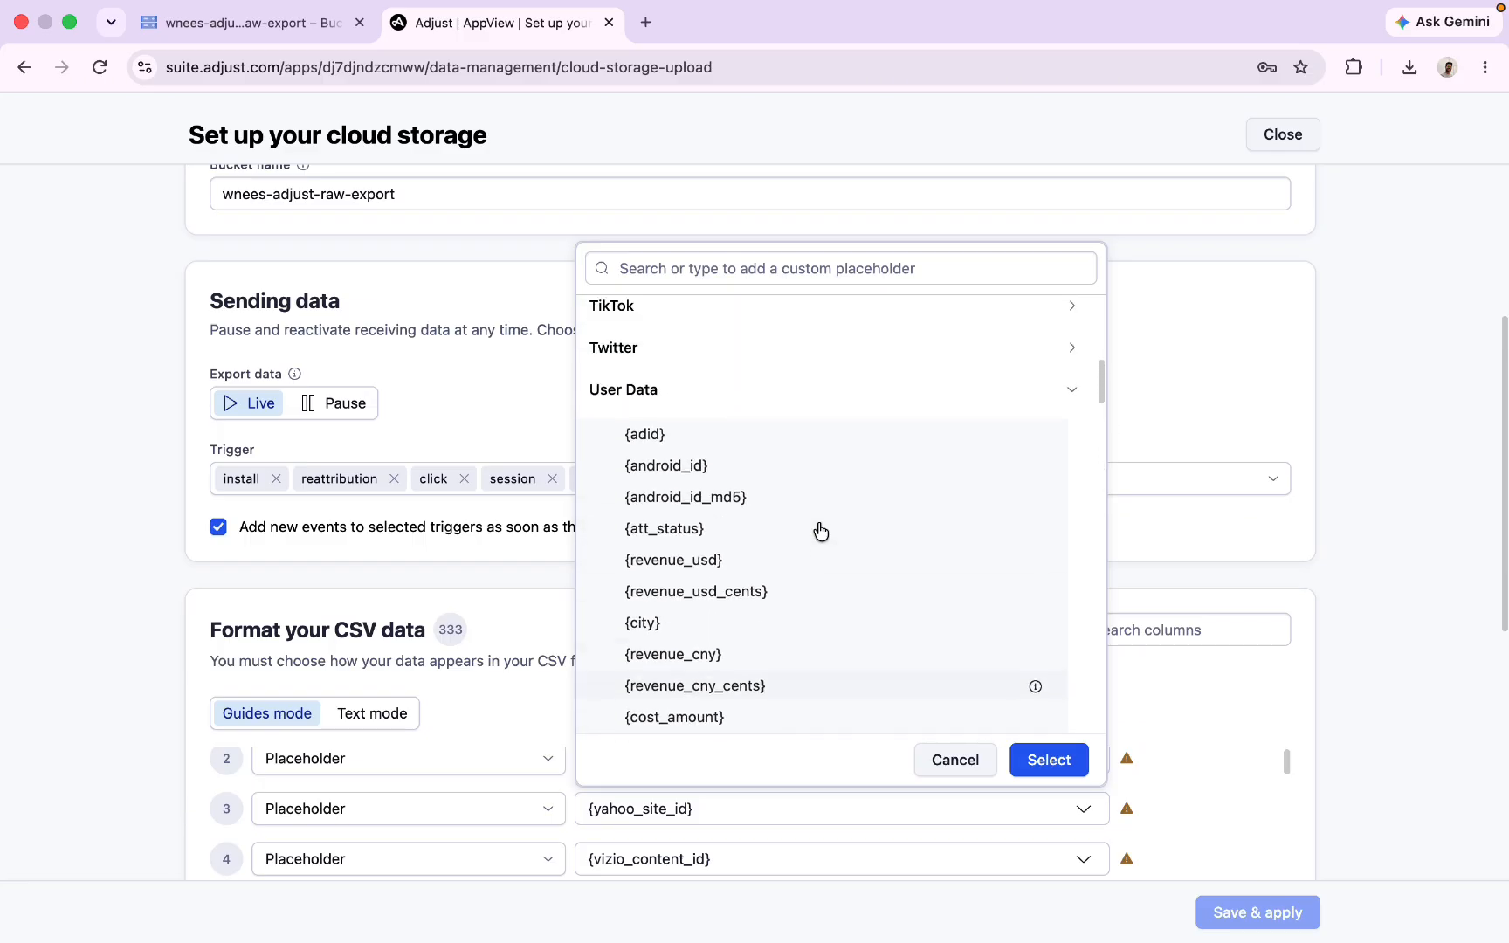
{"action": "scroll", "coordinate": [818, 640], "scroll_direction": "down", "scroll_amount": 14}
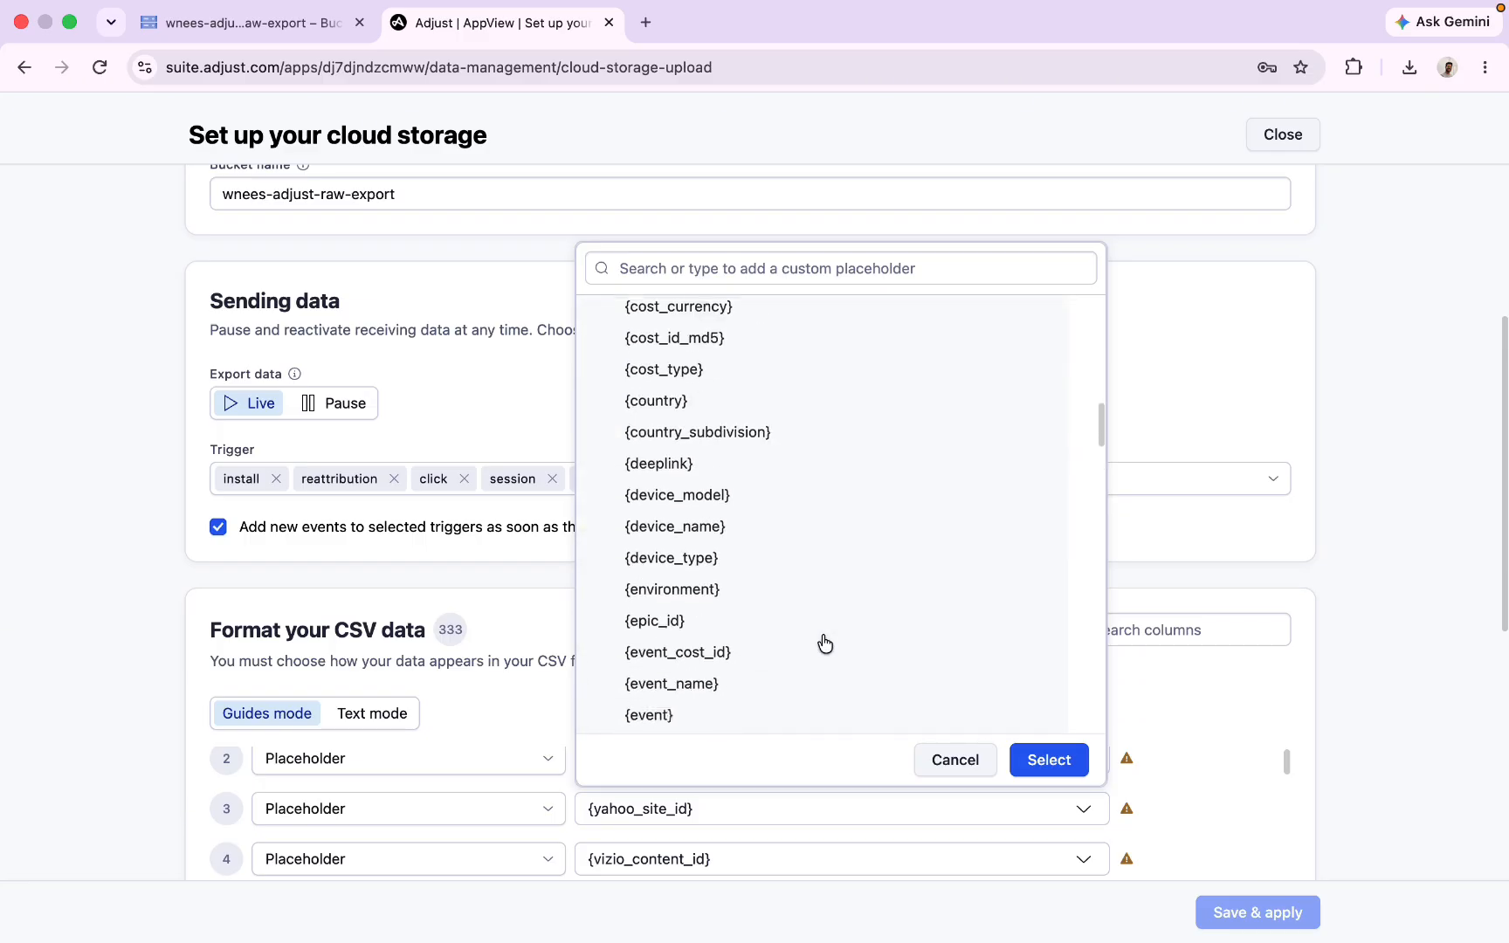
{"action": "scroll", "coordinate": [821, 633], "scroll_direction": "up", "scroll_amount": 14}
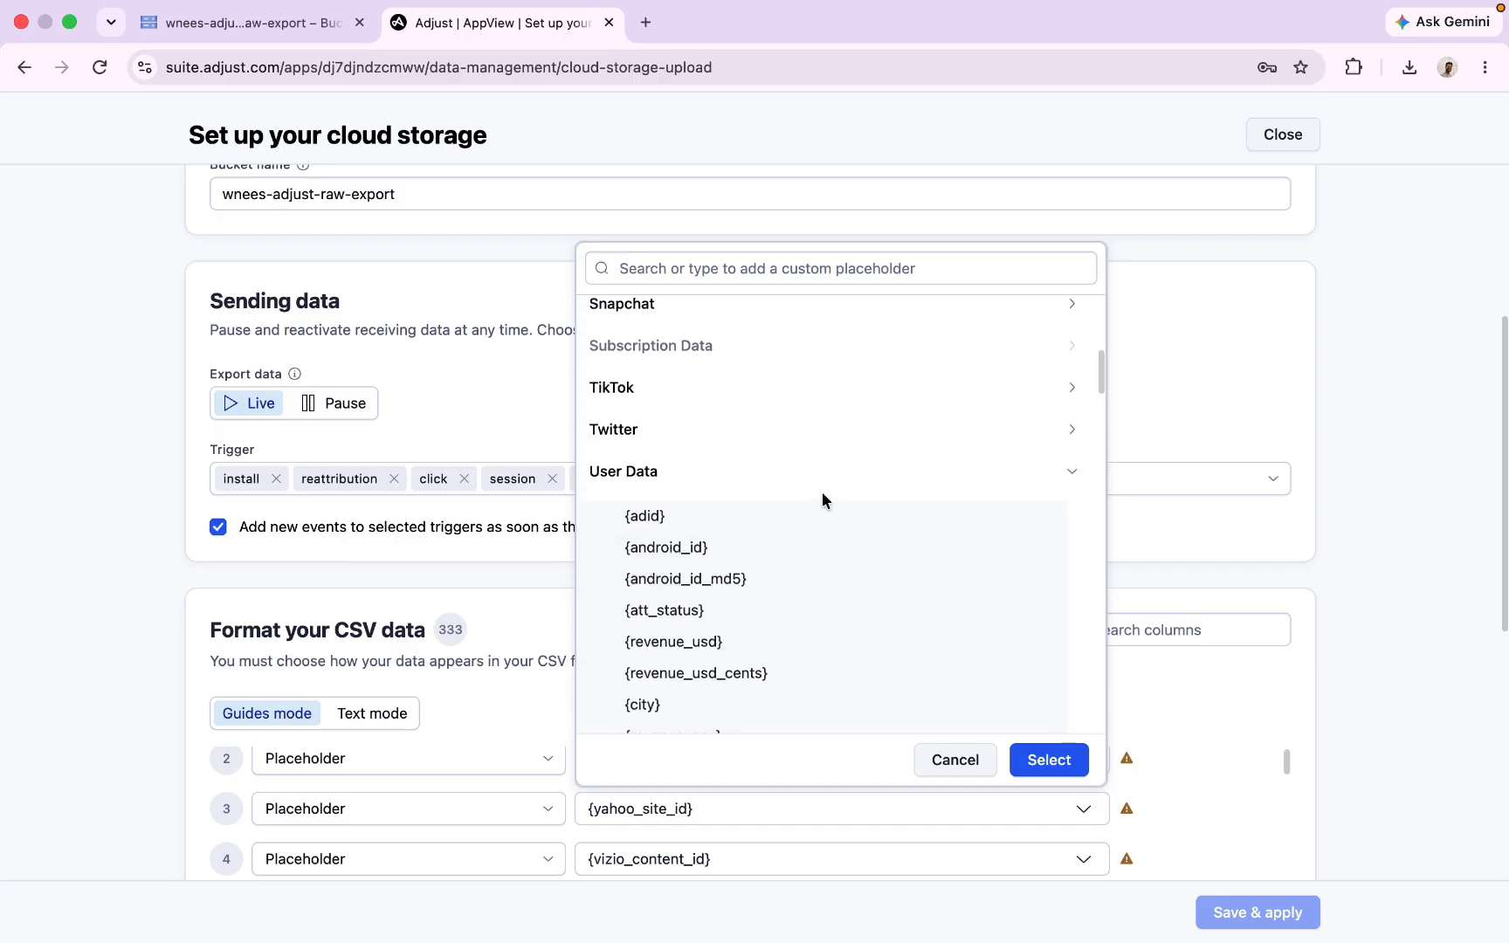
{"action": "left_click", "coordinate": [827, 478]}
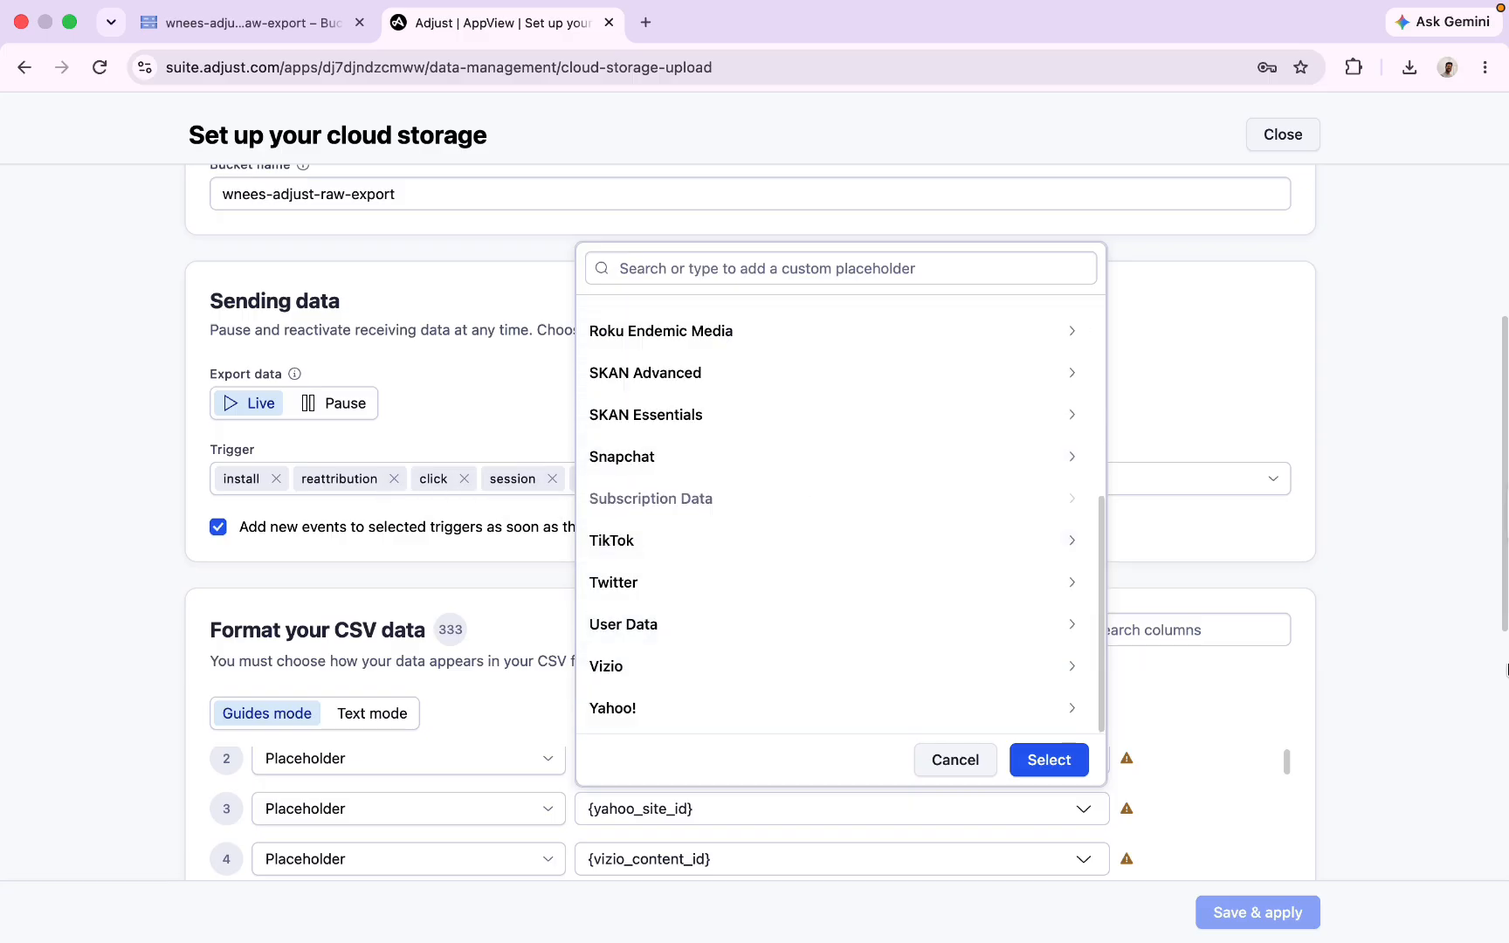
{"action": "left_click", "coordinate": [1428, 677]}
Review the rest of the CSV format section and the options for adding columns or deleting the upload settings
{"action": "scroll", "coordinate": [1131, 746], "scroll_direction": "down", "scroll_amount": 7}
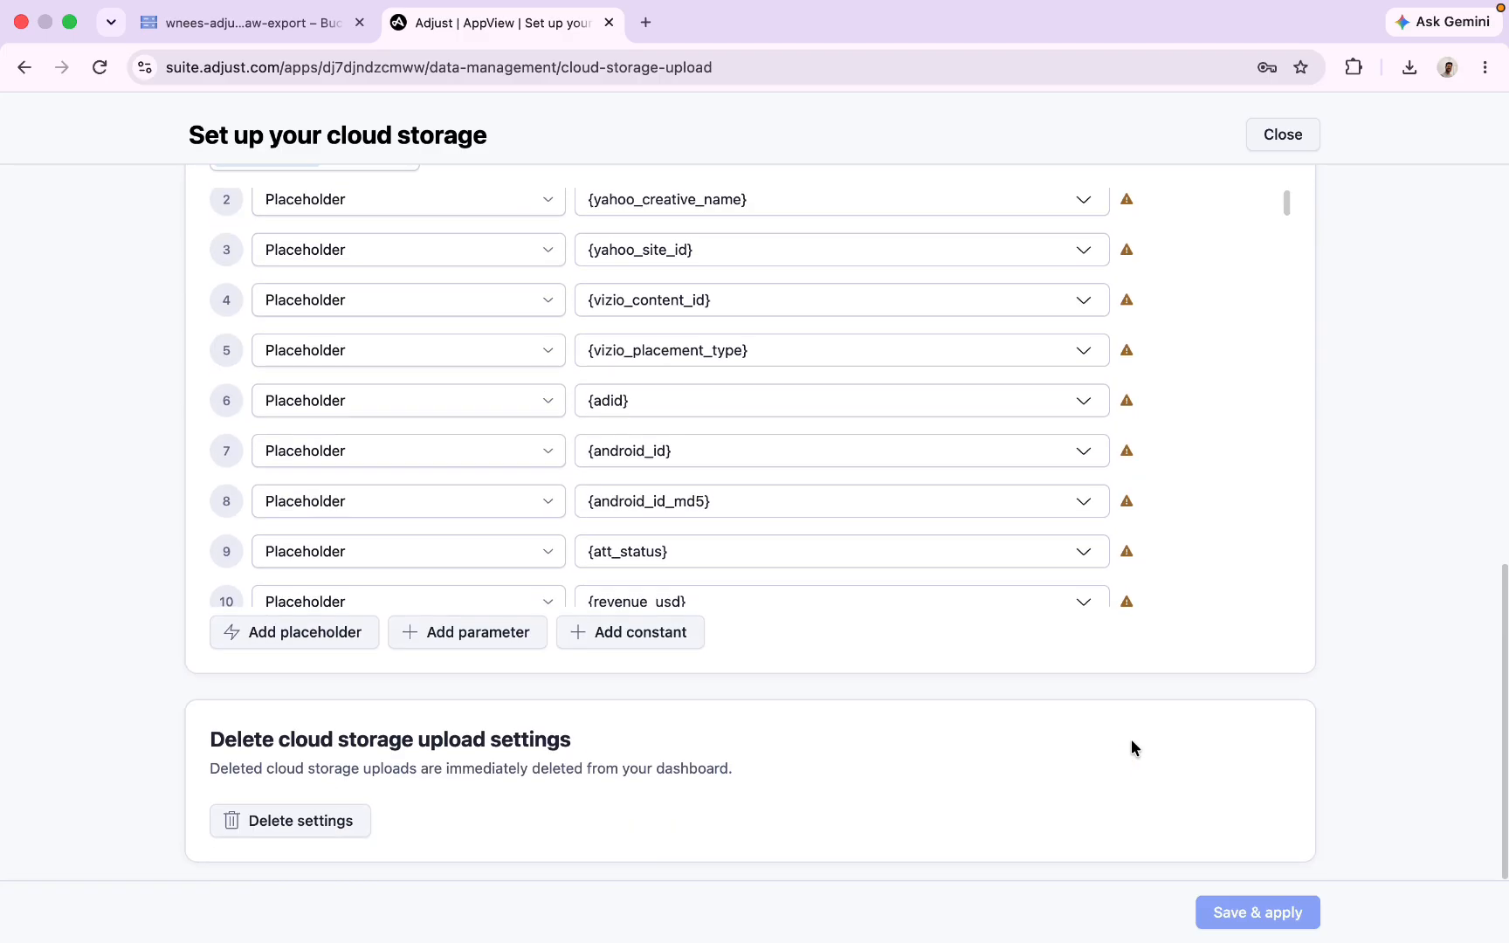
{"action": "scroll", "coordinate": [1073, 531], "scroll_direction": "down", "scroll_amount": 5}
{"action": "scroll", "coordinate": [1073, 532], "scroll_direction": "up", "scroll_amount": 10}
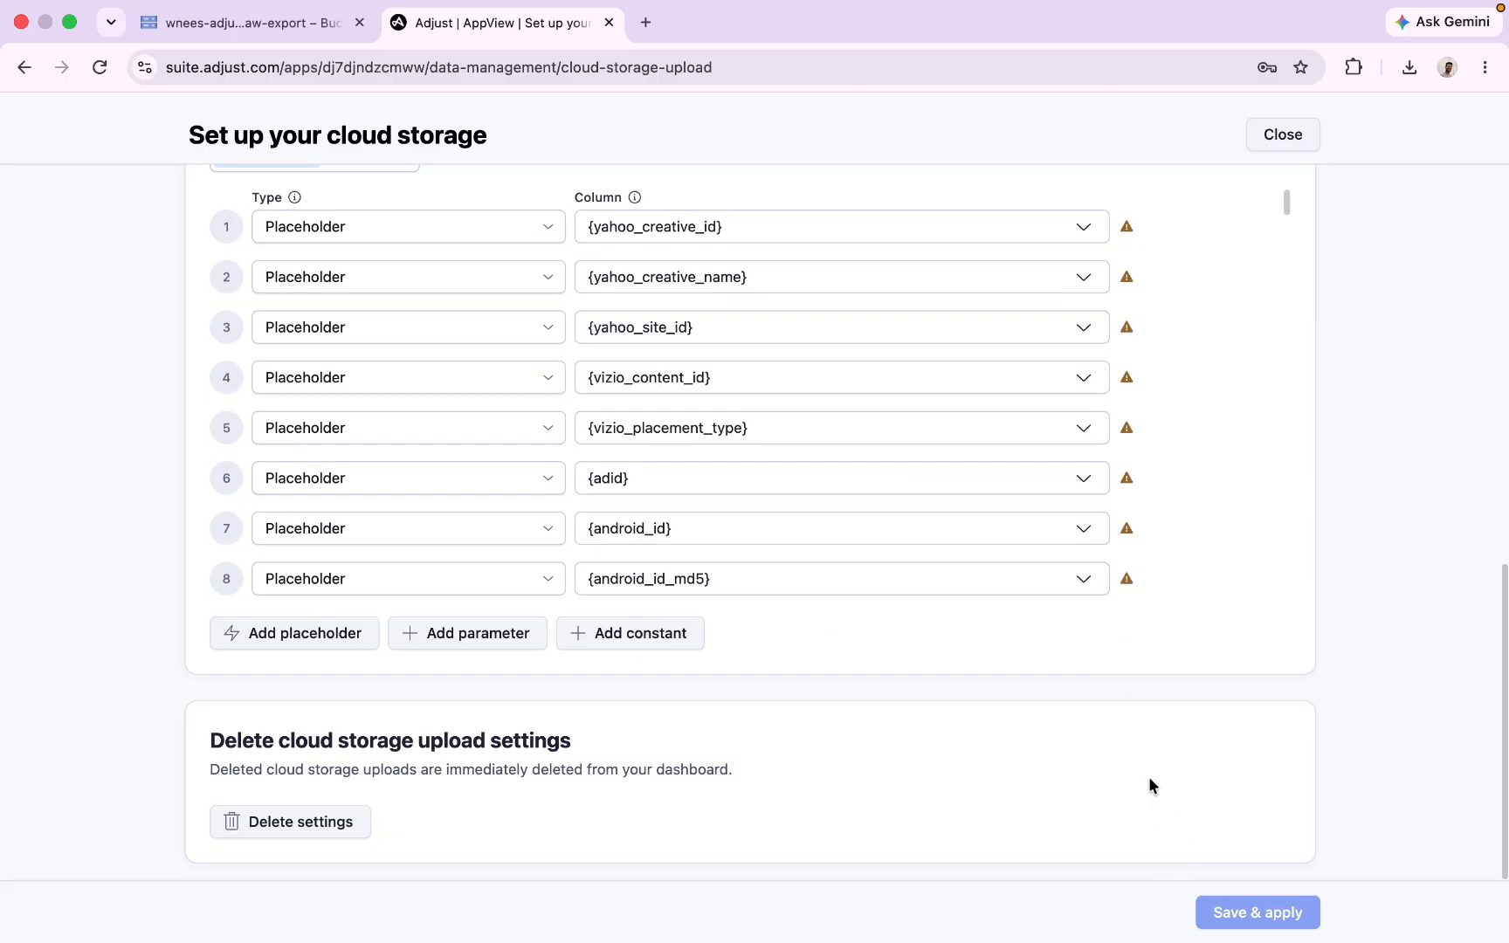
Compare the bucket name in Adjust's storage settings with the wnees-adjust-raw-export bucket in the Google Cloud Storage list
{"action": "left_click", "coordinate": [301, 26]}
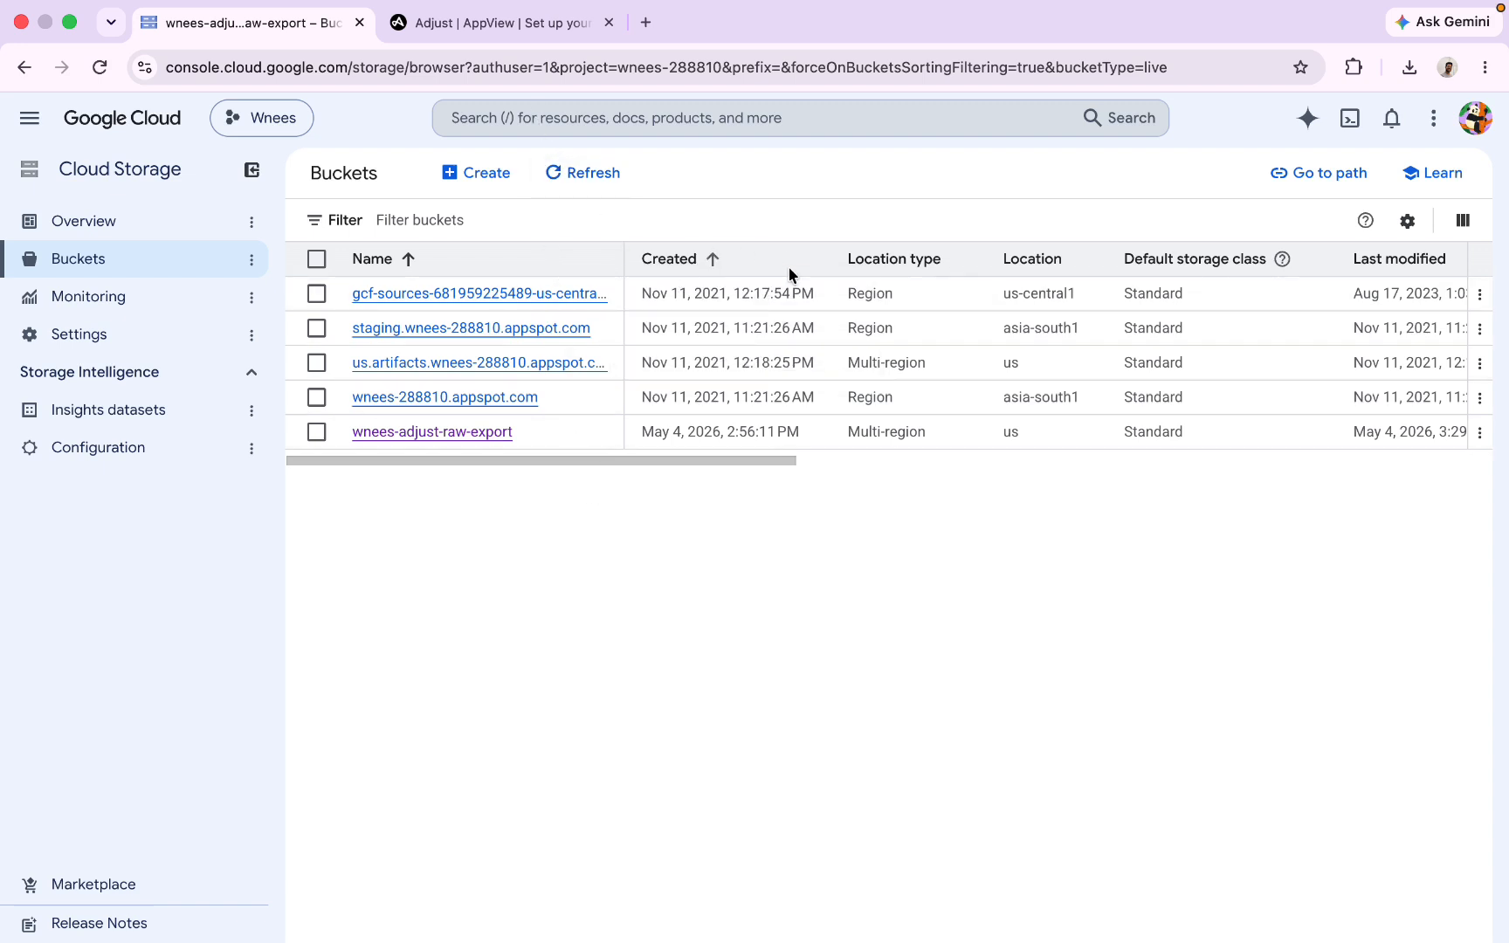
{"action": "left_click", "coordinate": [473, 24]}
{"action": "scroll", "coordinate": [391, 445], "scroll_direction": "up", "scroll_amount": 15}
{"action": "scroll", "coordinate": [392, 447], "scroll_direction": "down", "scroll_amount": 3}
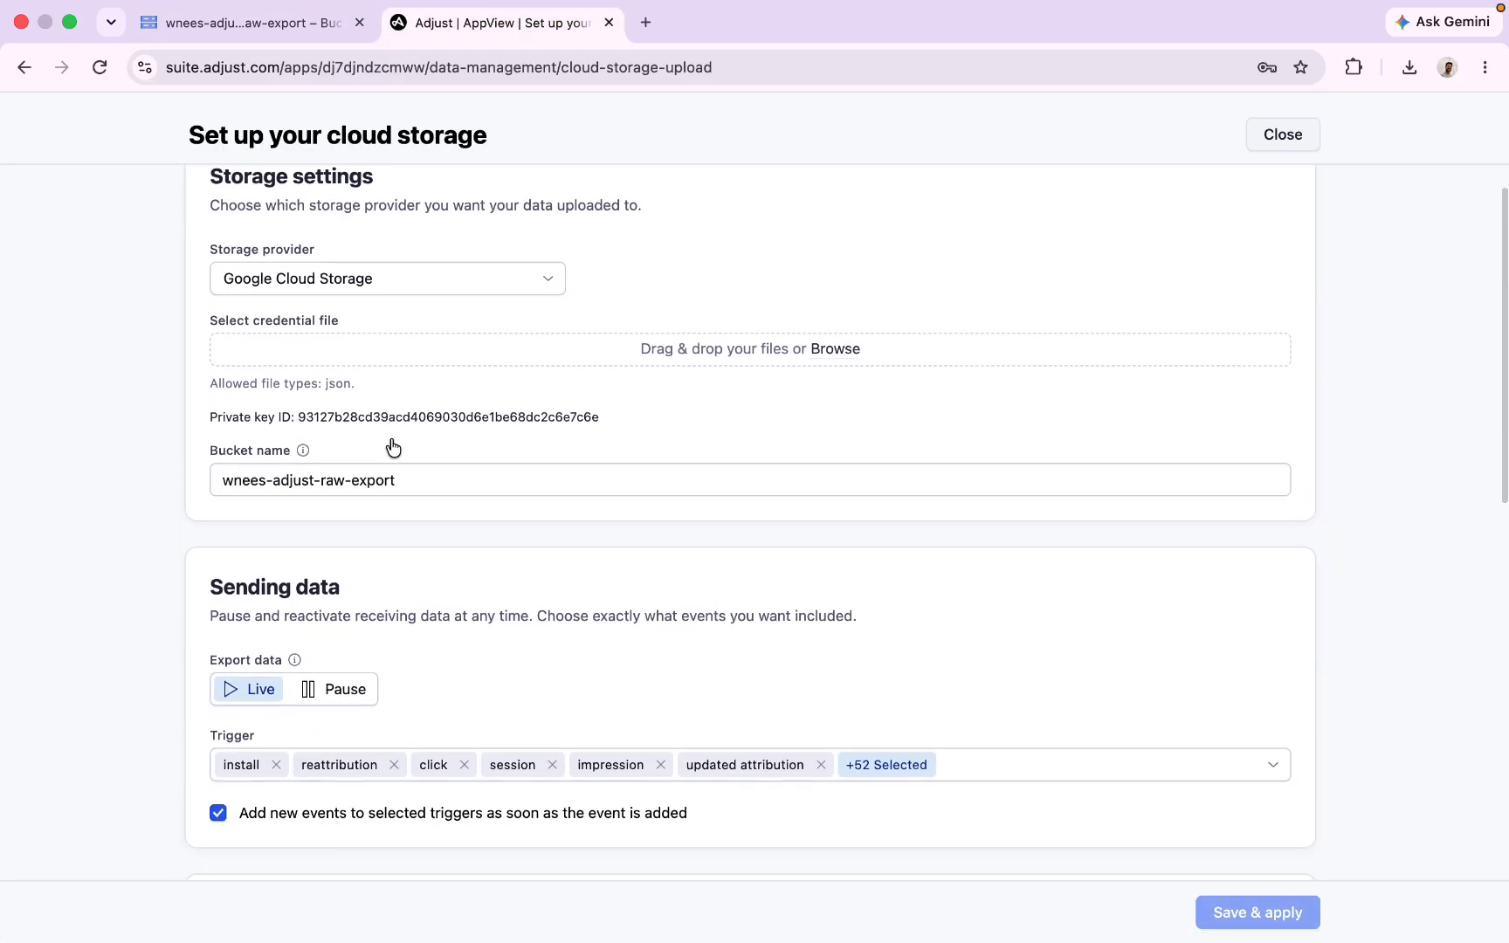
{"action": "left_click", "coordinate": [298, 25]}
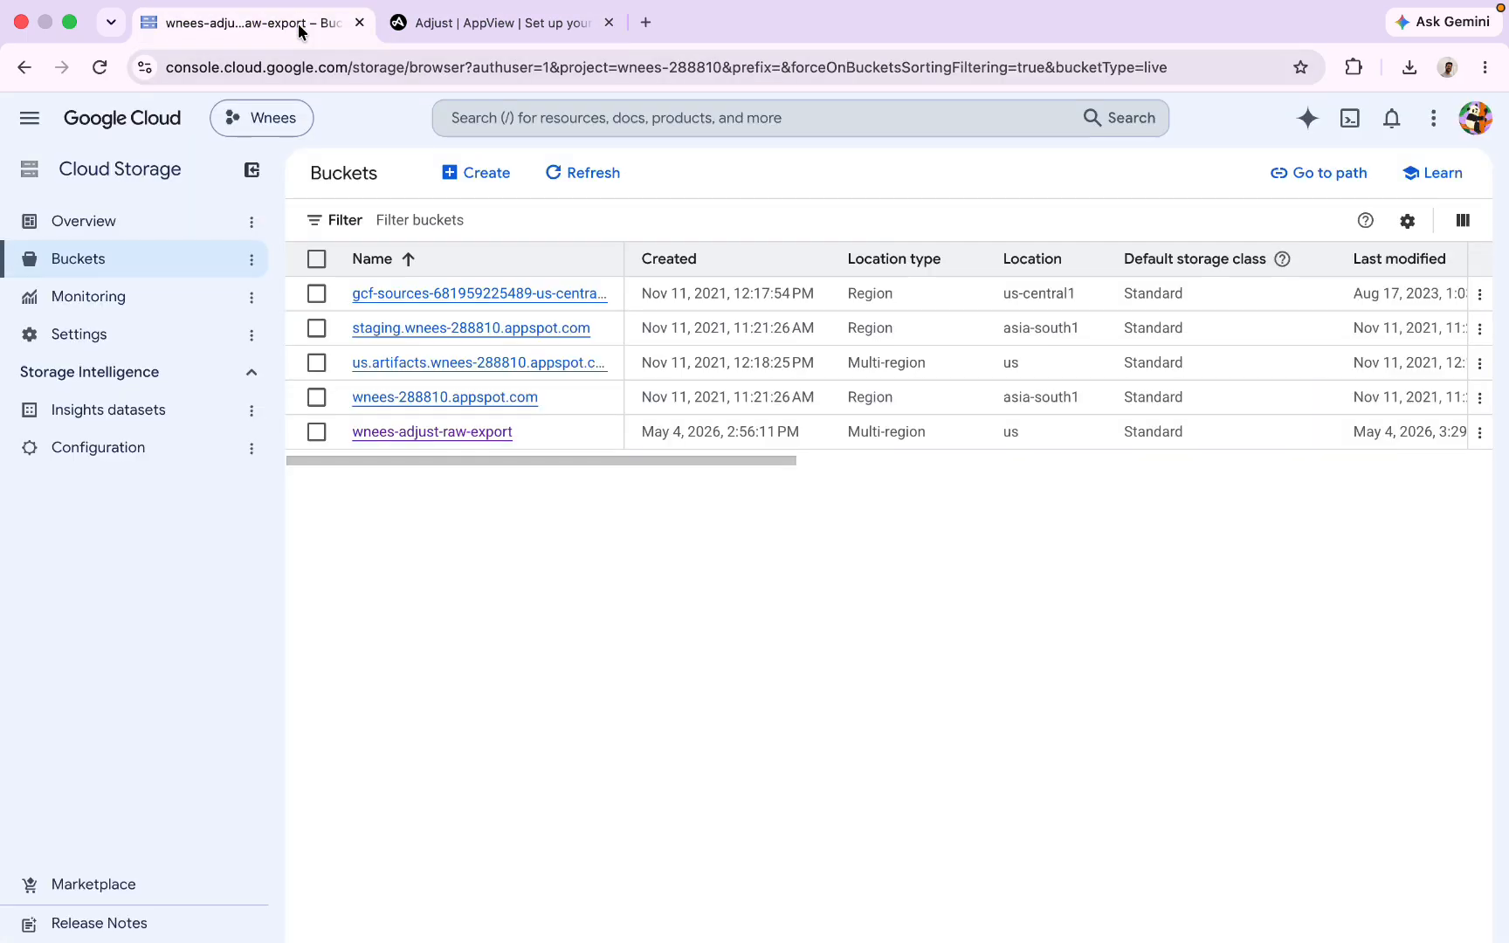
{"action": "left_click", "coordinate": [500, 24]}
{"action": "left_click", "coordinate": [309, 468]}
{"action": "triple_click", "coordinate": [309, 467]}
{"action": "left_click", "coordinate": [373, 509]}
{"action": "left_click", "coordinate": [240, 24]}
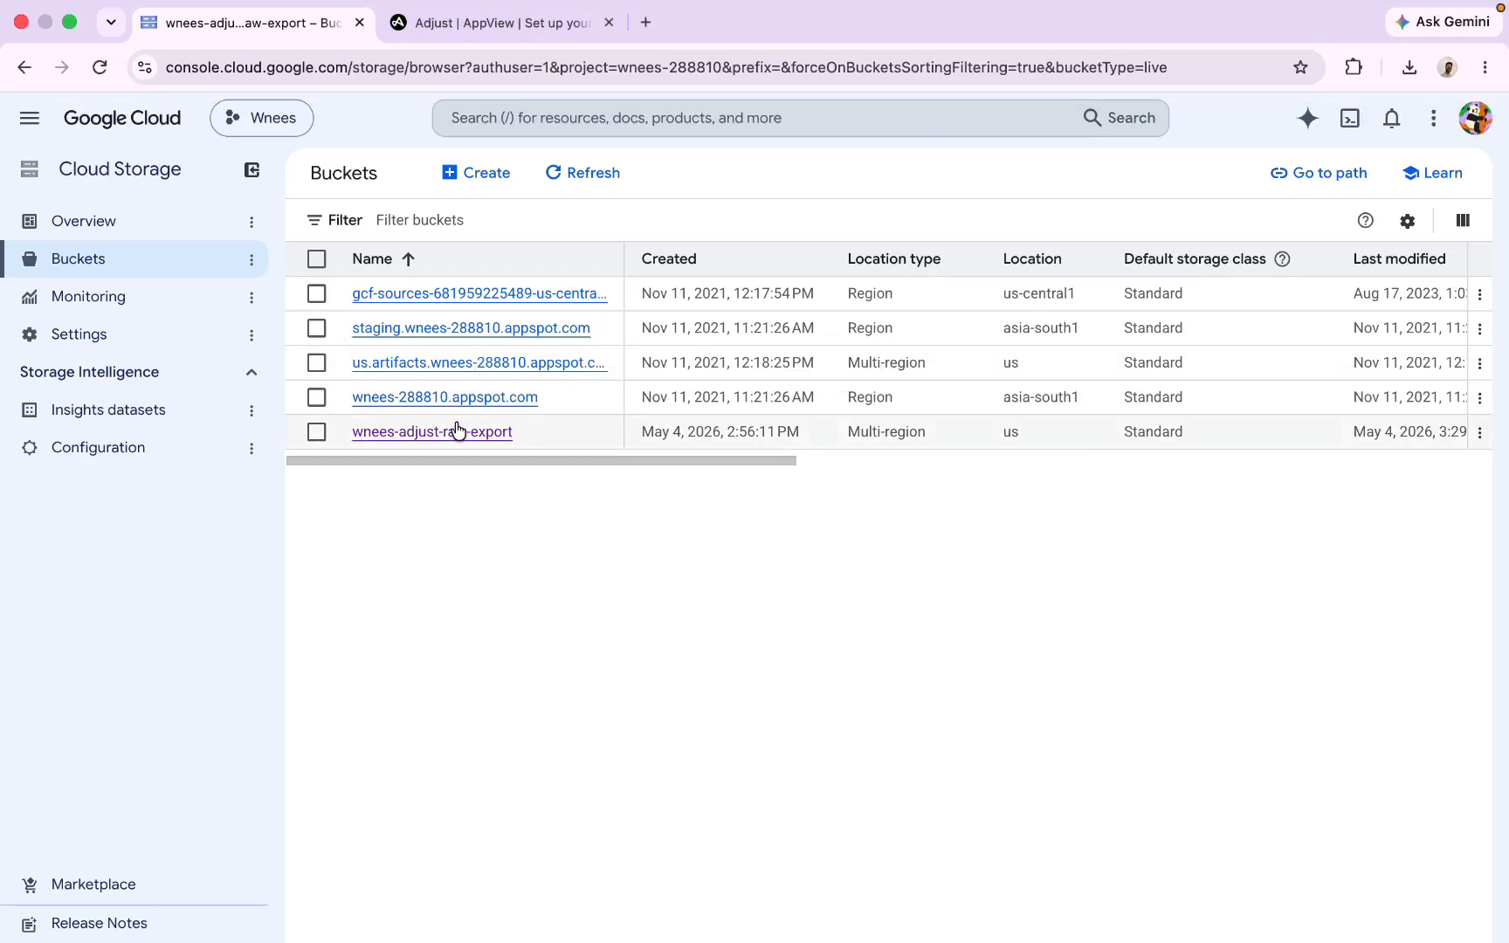
{"action": "left_click", "coordinate": [489, 21]}
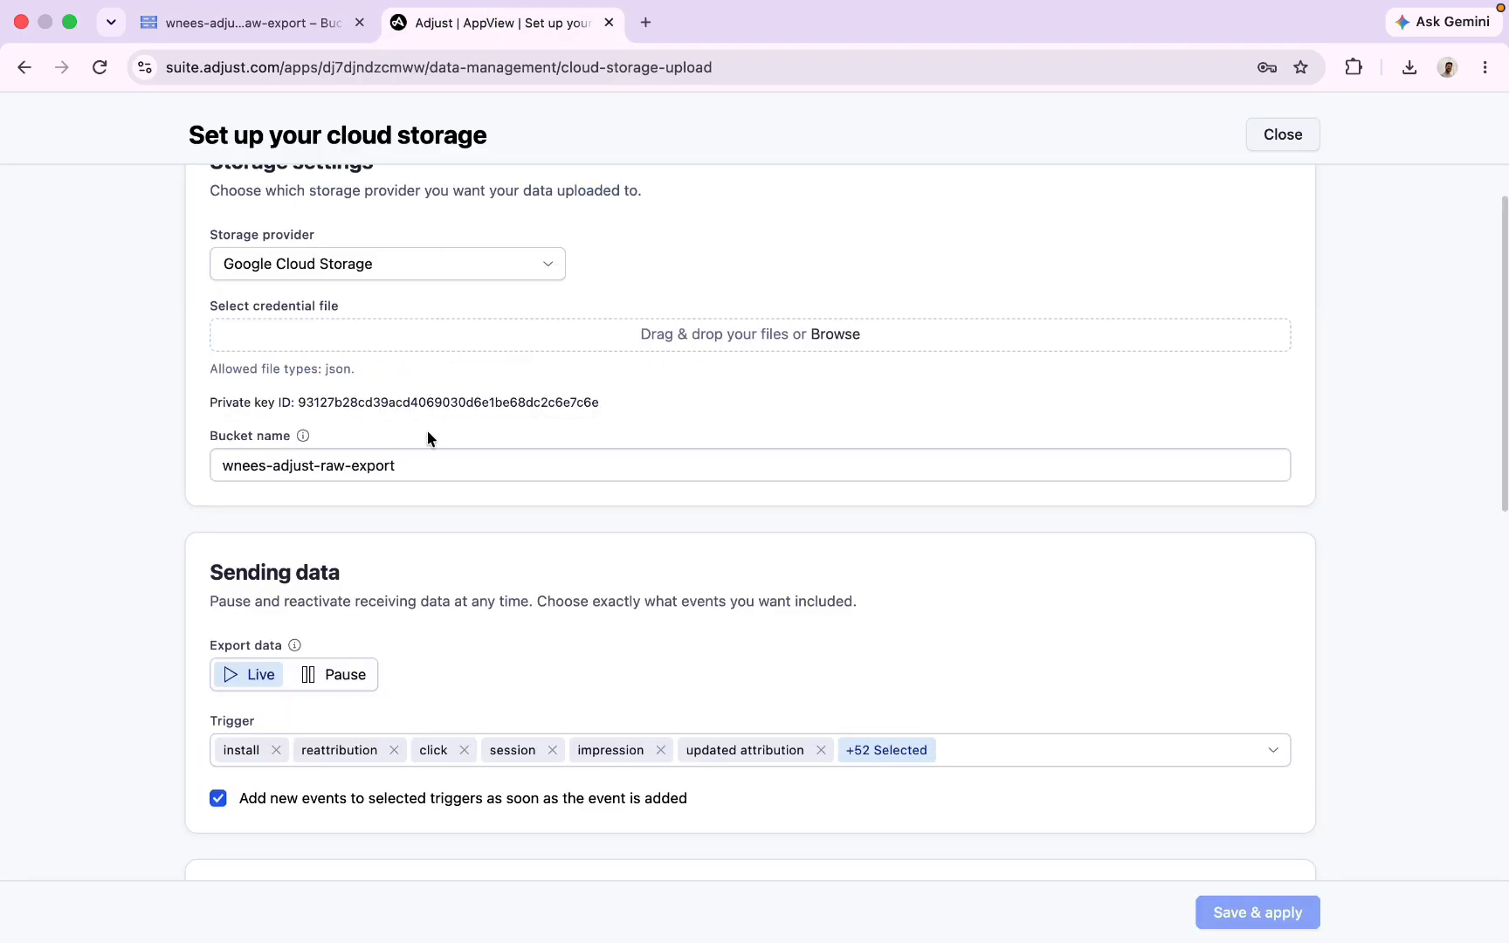
Highlight the bucket name in Adjust's storage settings, switch to Google Cloud and view the Cloud Storage overview
{"action": "triple_click", "coordinate": [427, 463]}
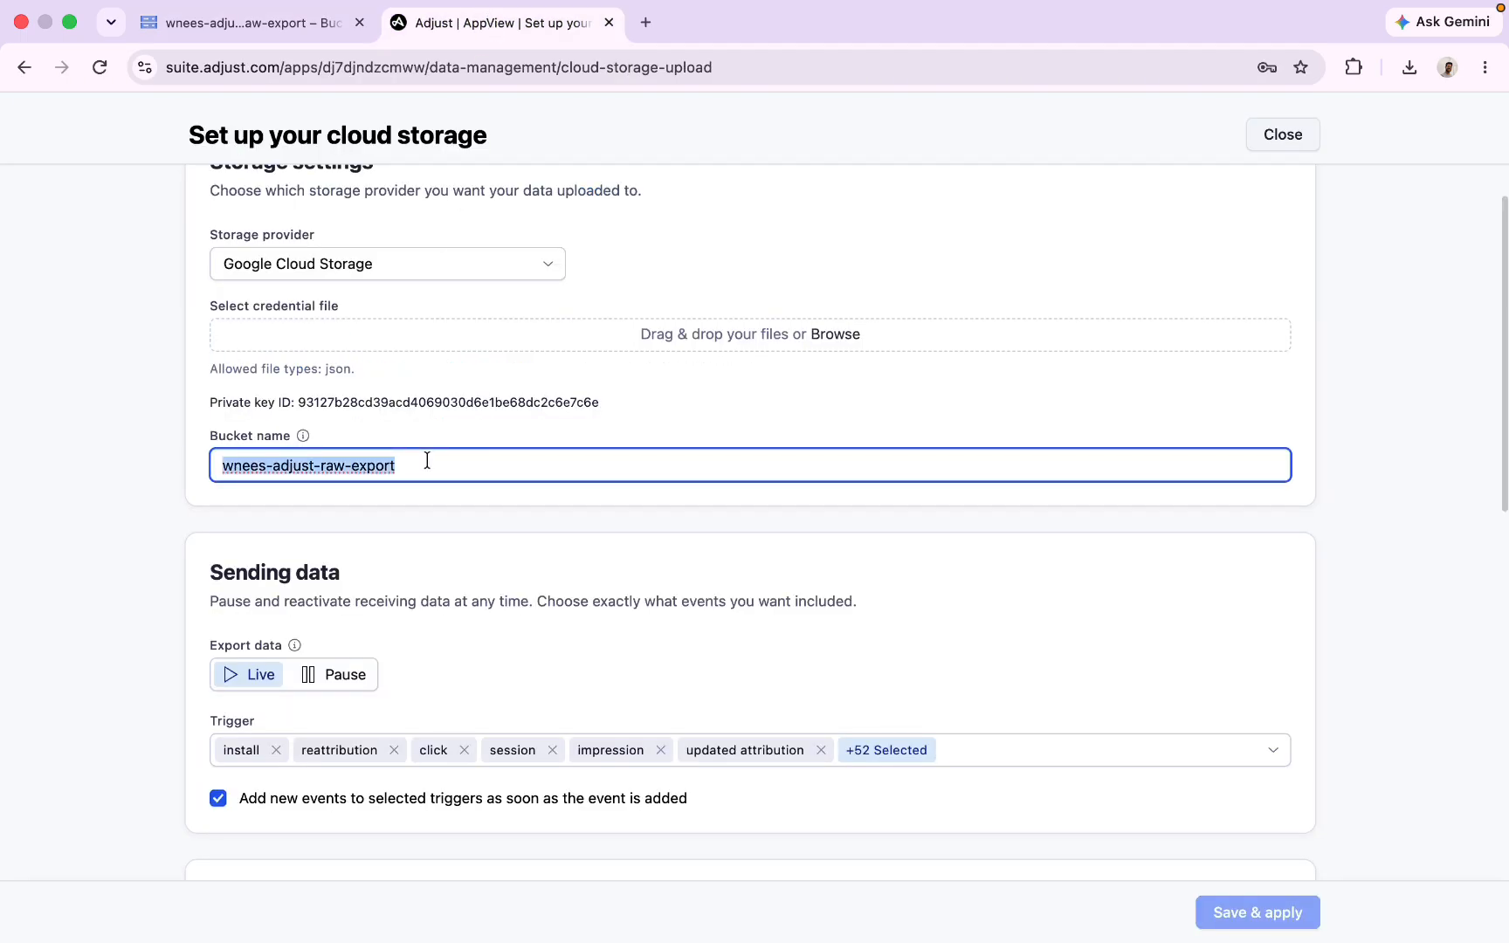
{"action": "left_click", "coordinate": [267, 52]}
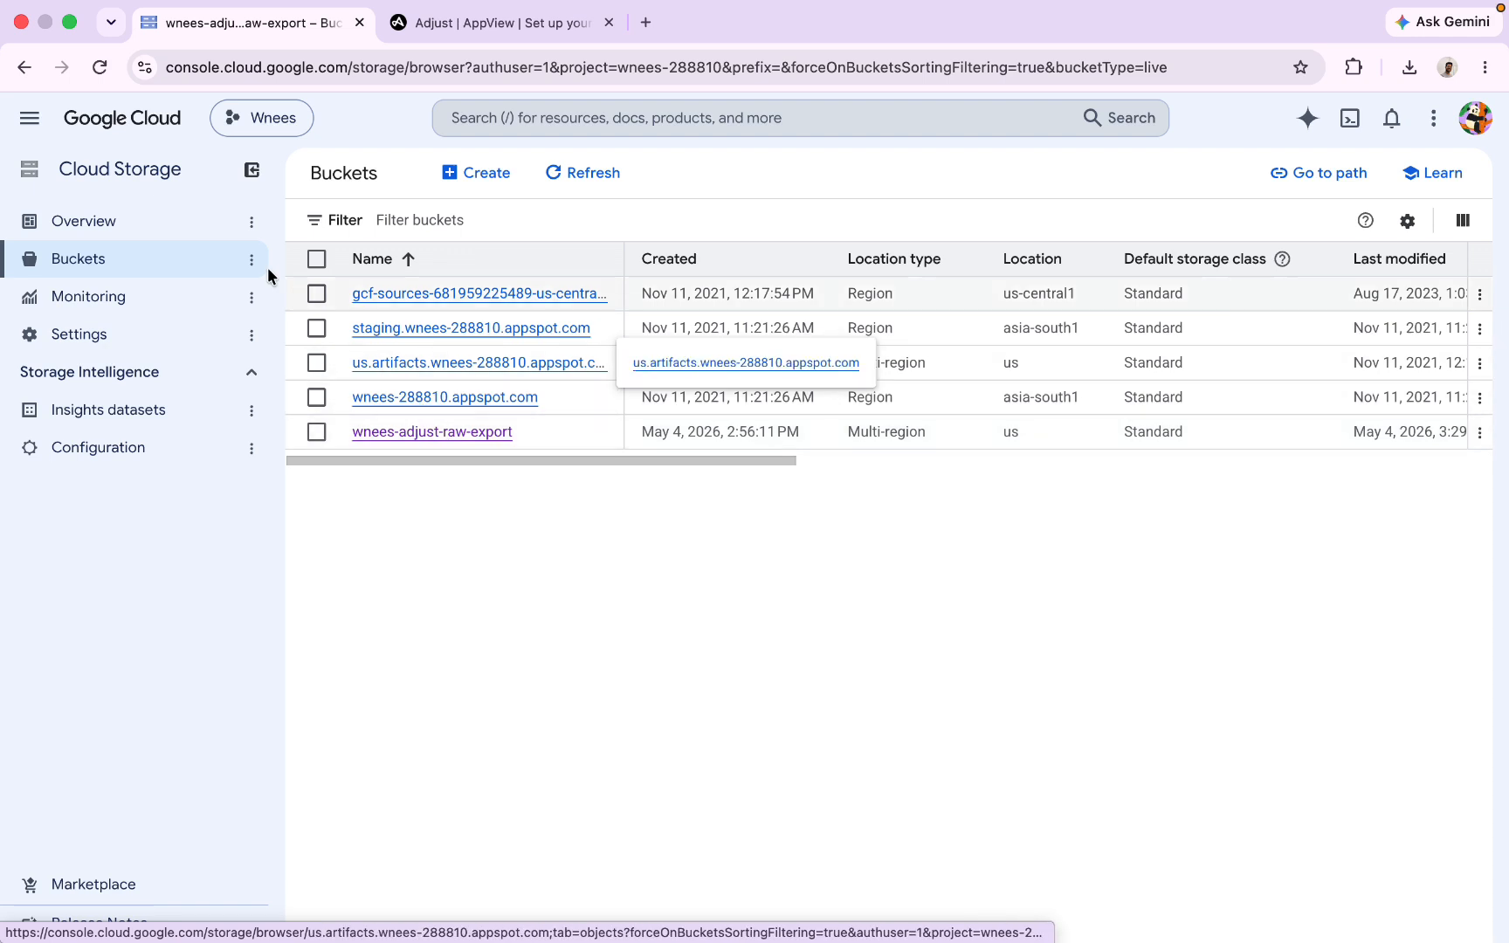
{"action": "left_click", "coordinate": [171, 223]}
{"action": "scroll", "coordinate": [527, 354], "scroll_direction": "down", "scroll_amount": 2}
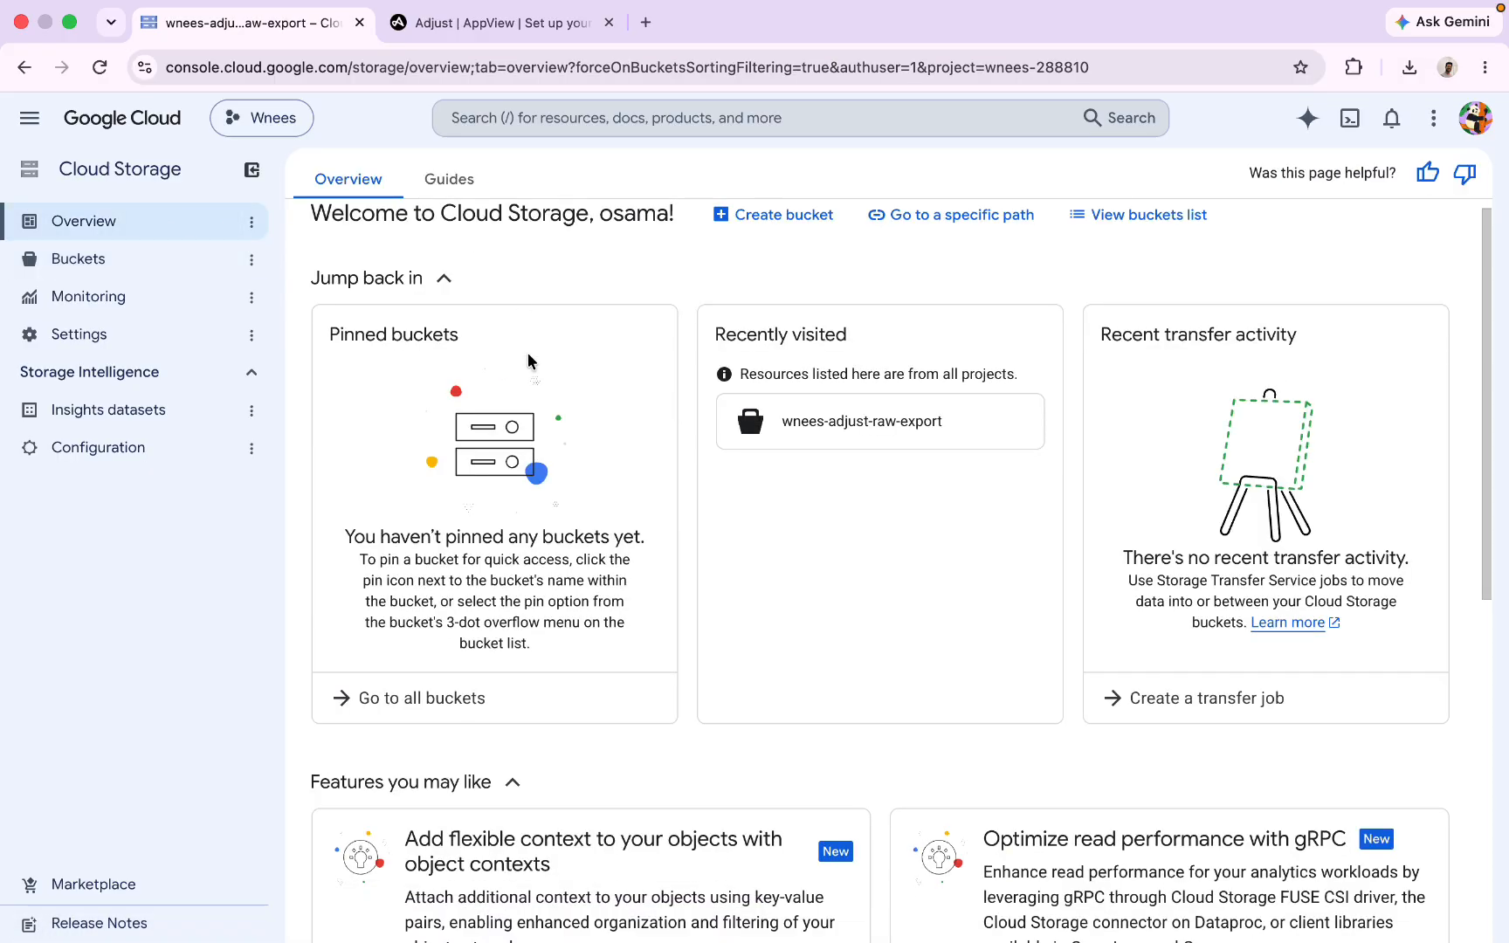
{"action": "scroll", "coordinate": [528, 353], "scroll_direction": "up", "scroll_amount": 2}
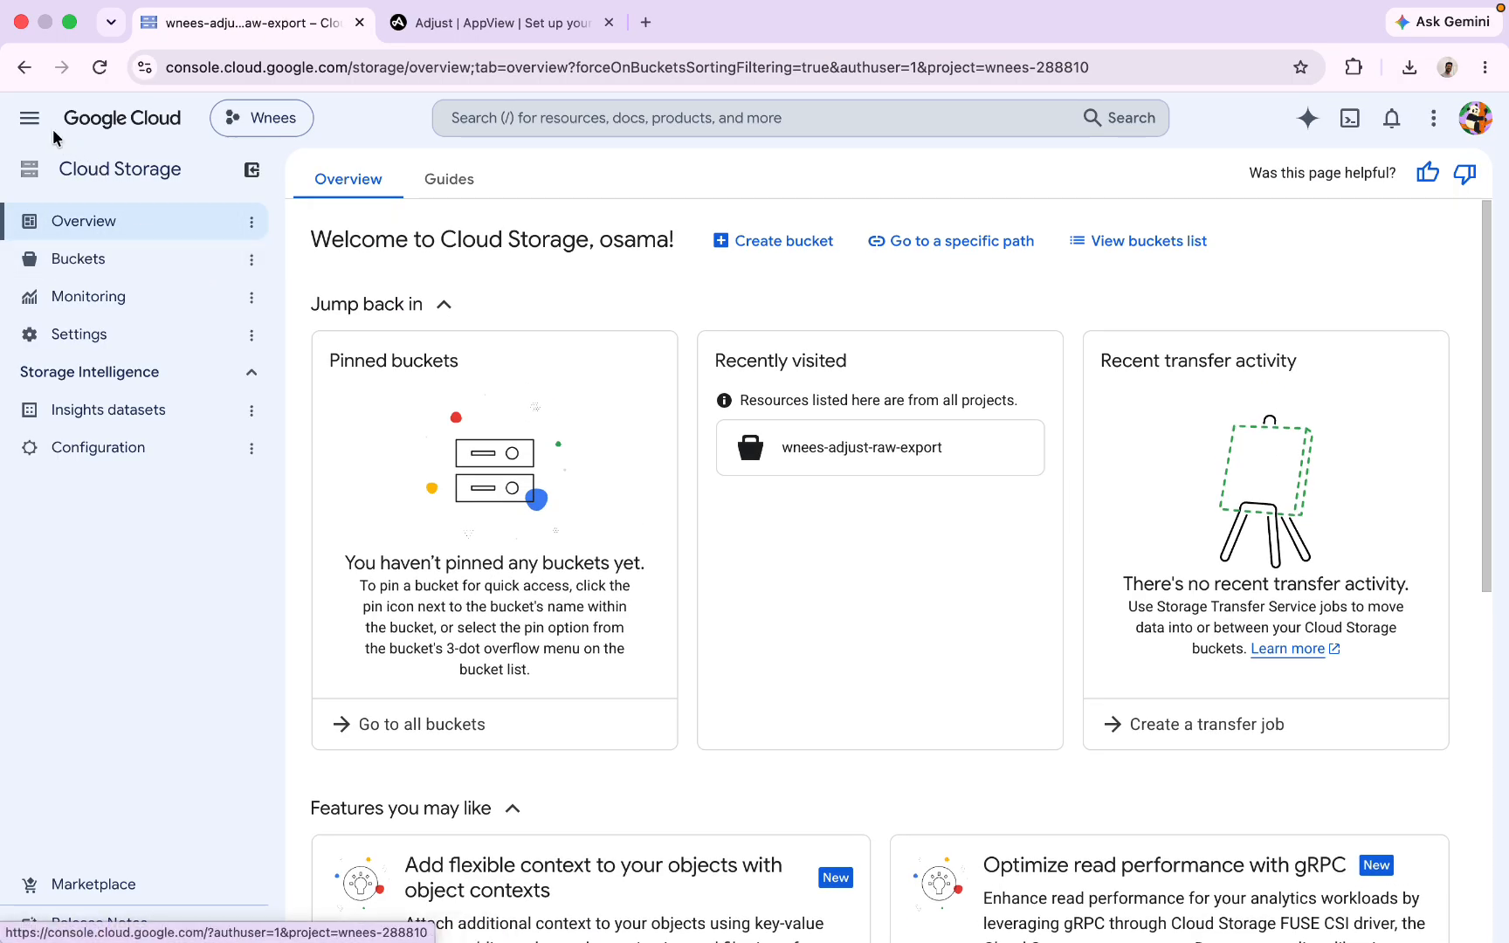
Open the Buckets list under the Cloud Storage product and open the wnees-adjust-raw-export bucket
{"action": "left_click", "coordinate": [30, 118]}
{"action": "scroll", "coordinate": [163, 463], "scroll_direction": "down", "scroll_amount": 3}
{"action": "mouse_move", "coordinate": [175, 526]}
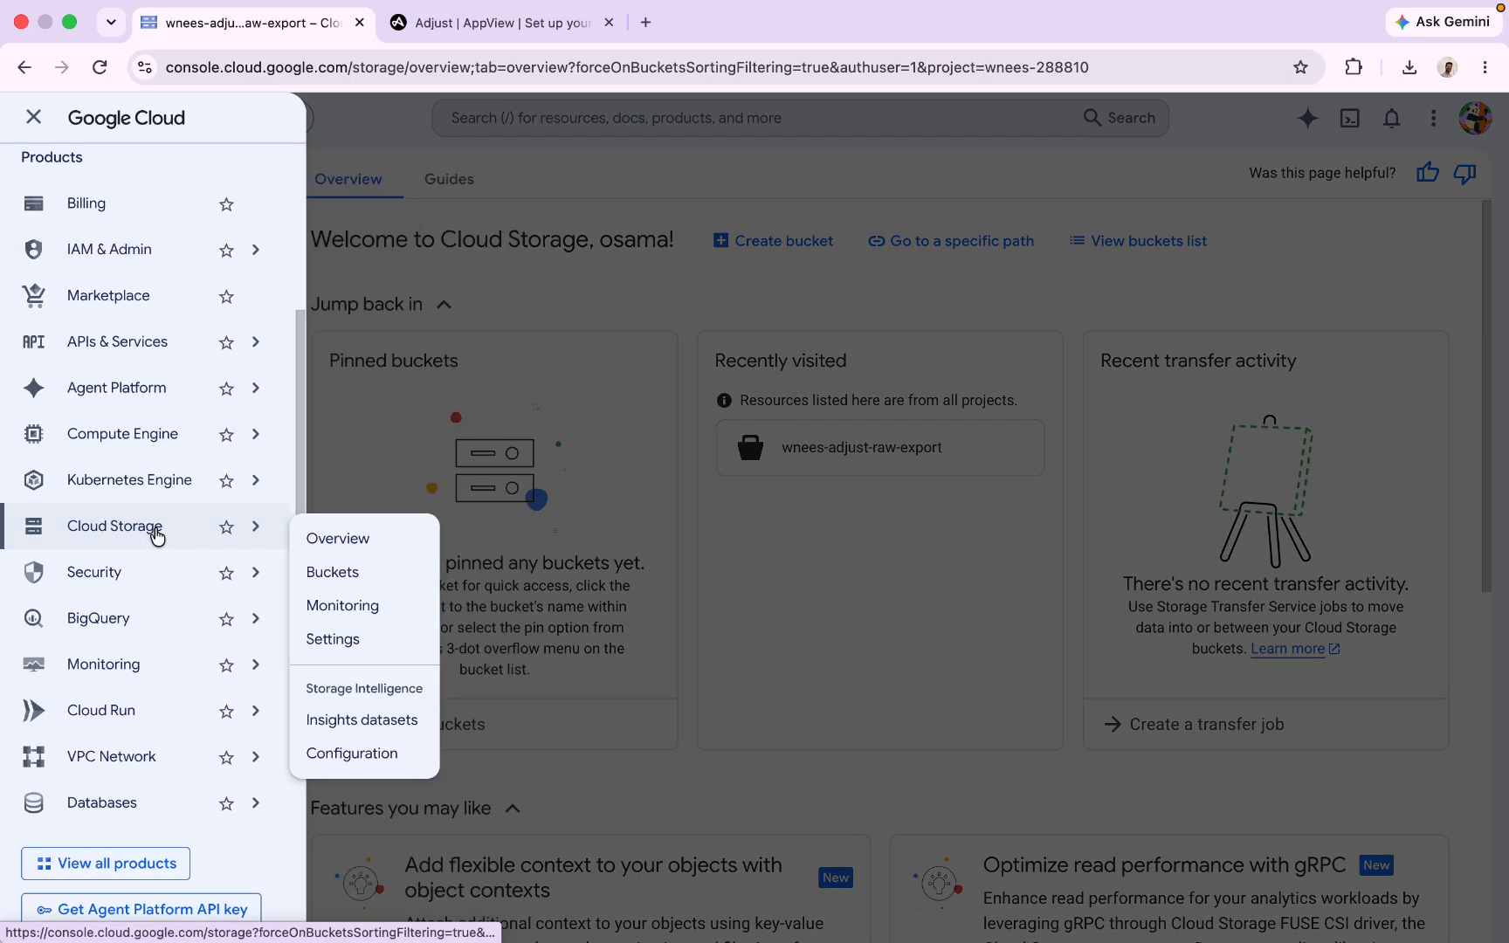
{"action": "left_click", "coordinate": [337, 574]}
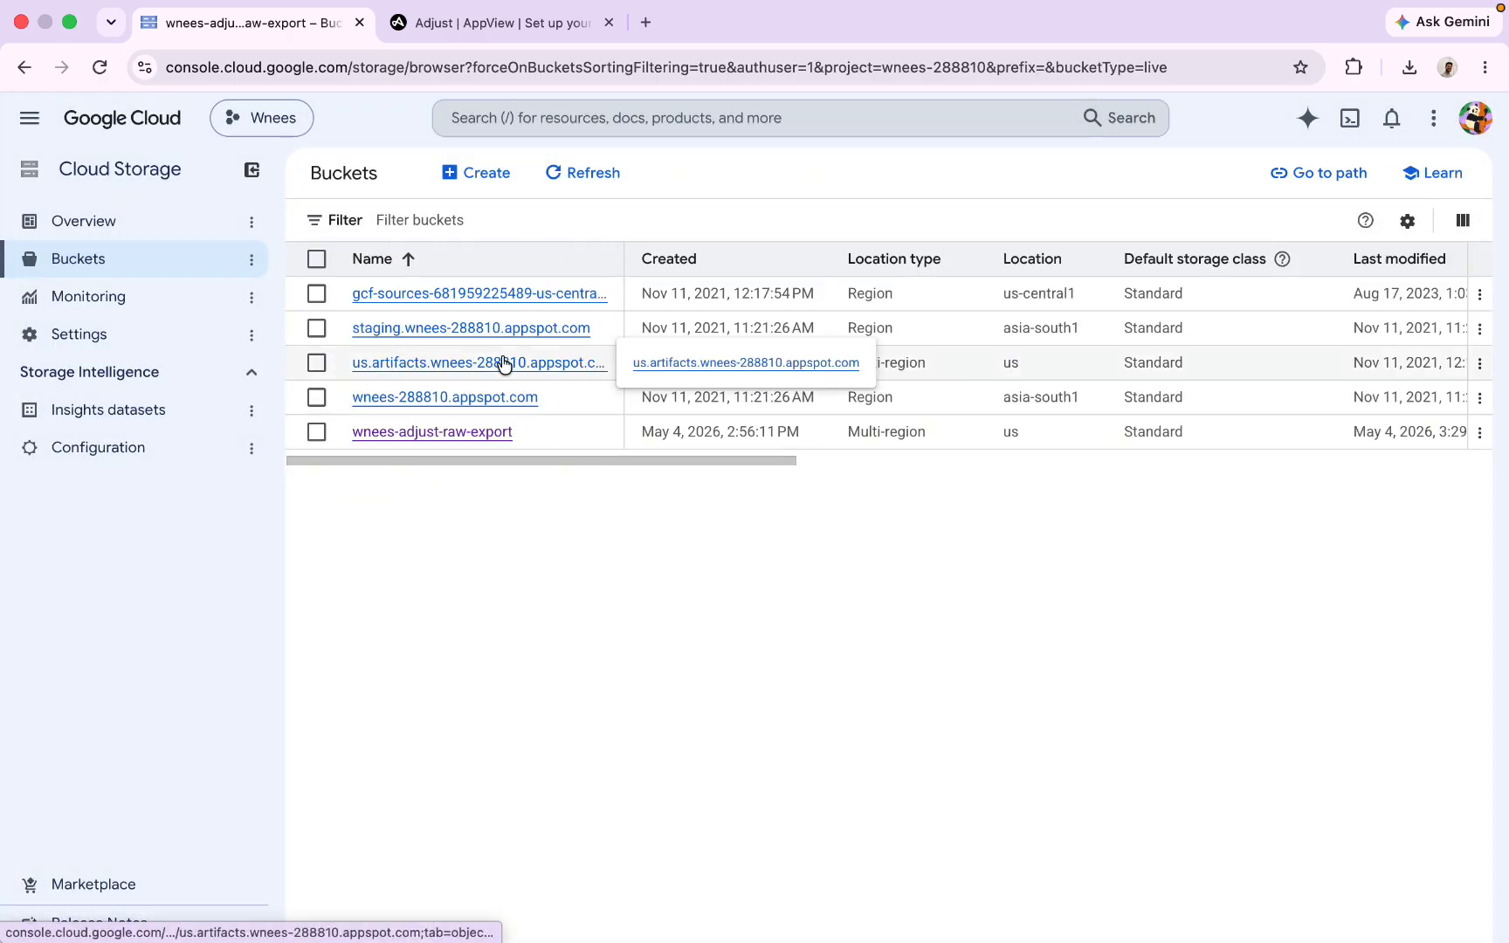
{"action": "left_click", "coordinate": [431, 431]}
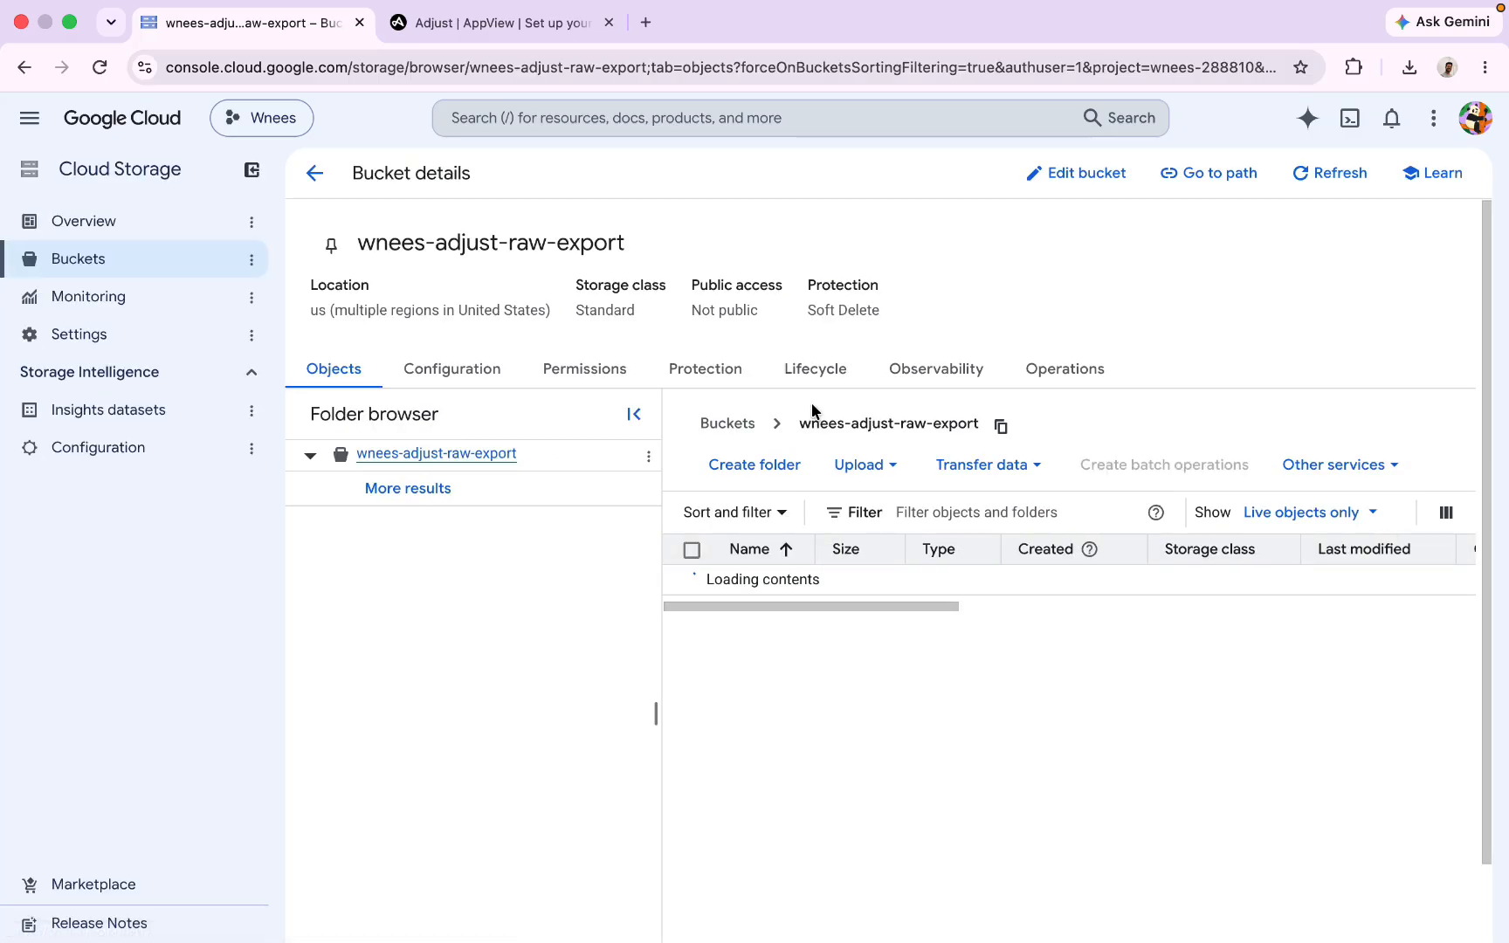
Sort the bucket's objects by creation date, newest first, and look through the latest CSV exports
{"action": "scroll", "coordinate": [1047, 650], "scroll_direction": "right", "scroll_amount": 3}
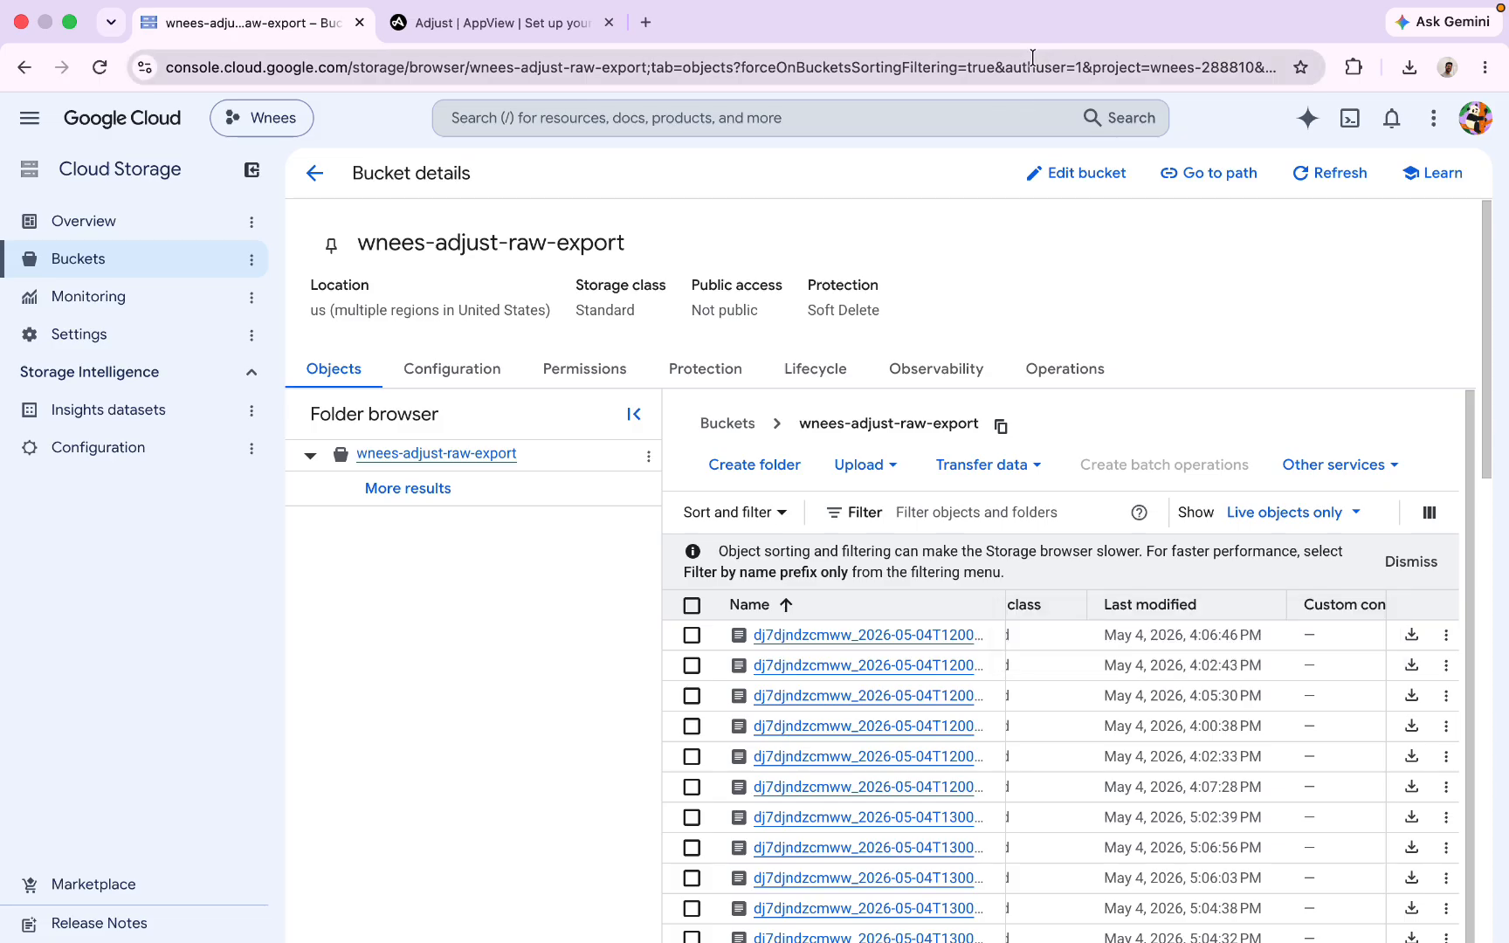
{"action": "scroll", "coordinate": [1126, 646], "scroll_direction": "left", "scroll_amount": 5}
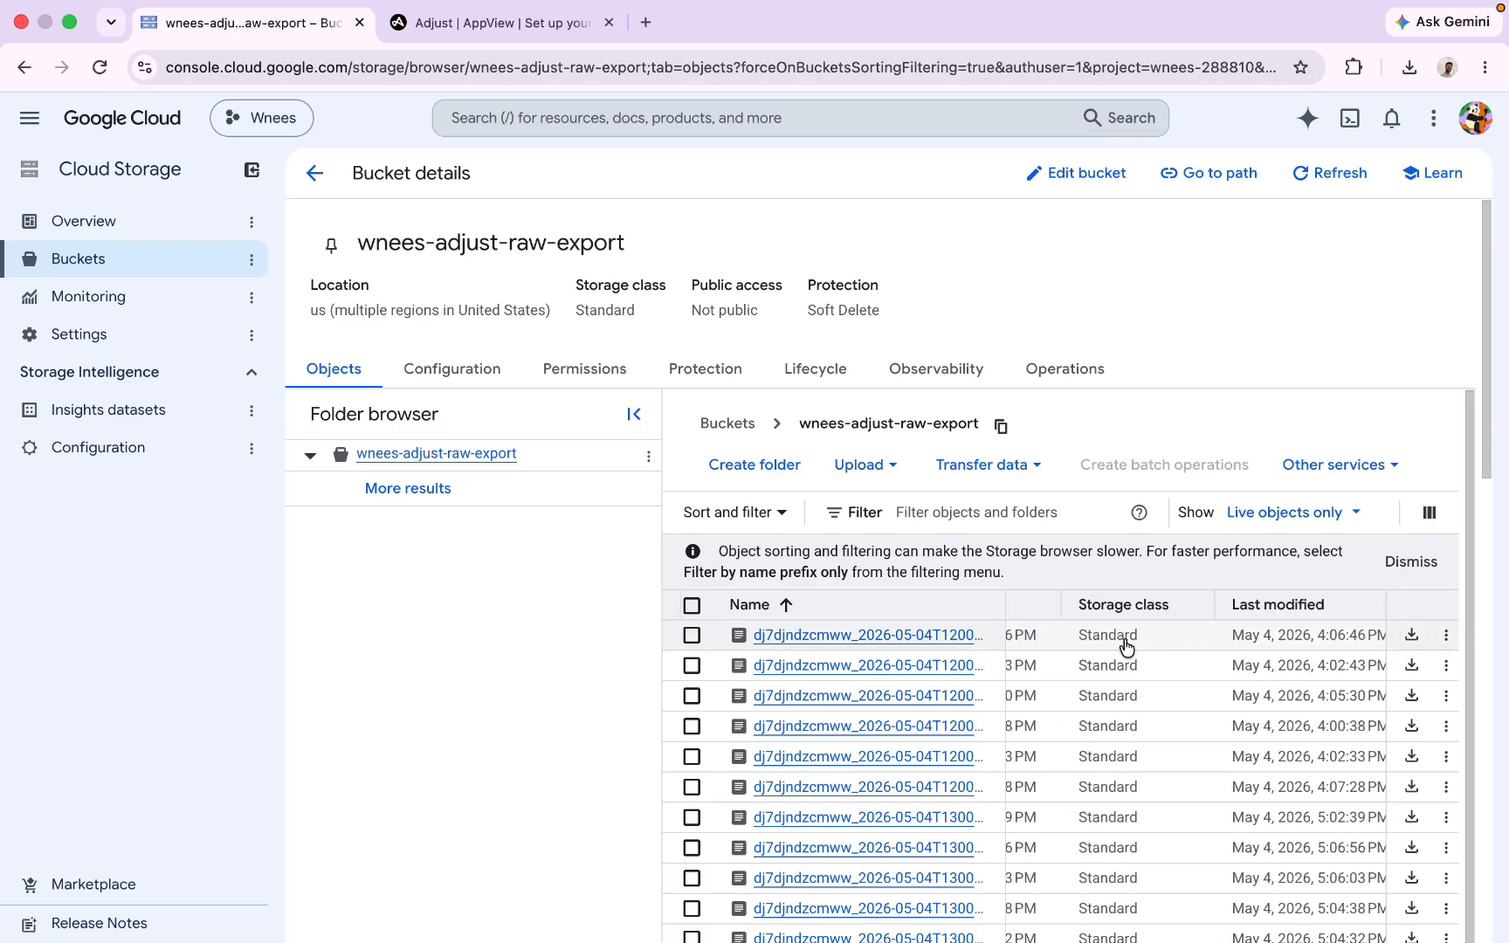
{"action": "left_click", "coordinate": [1231, 605]}
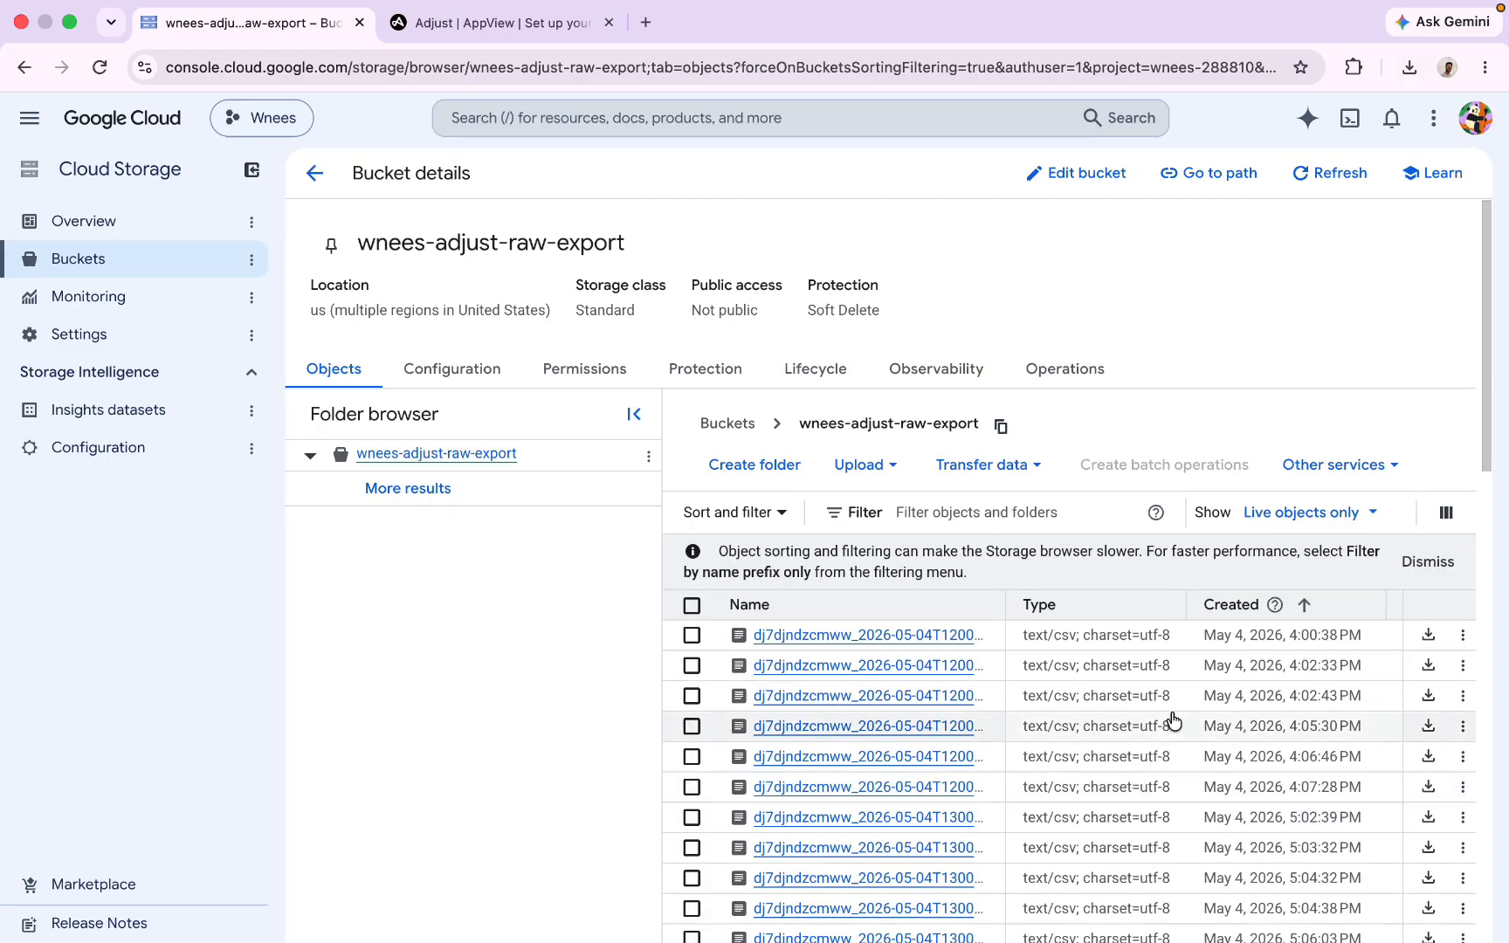
{"action": "left_click", "coordinate": [1241, 608]}
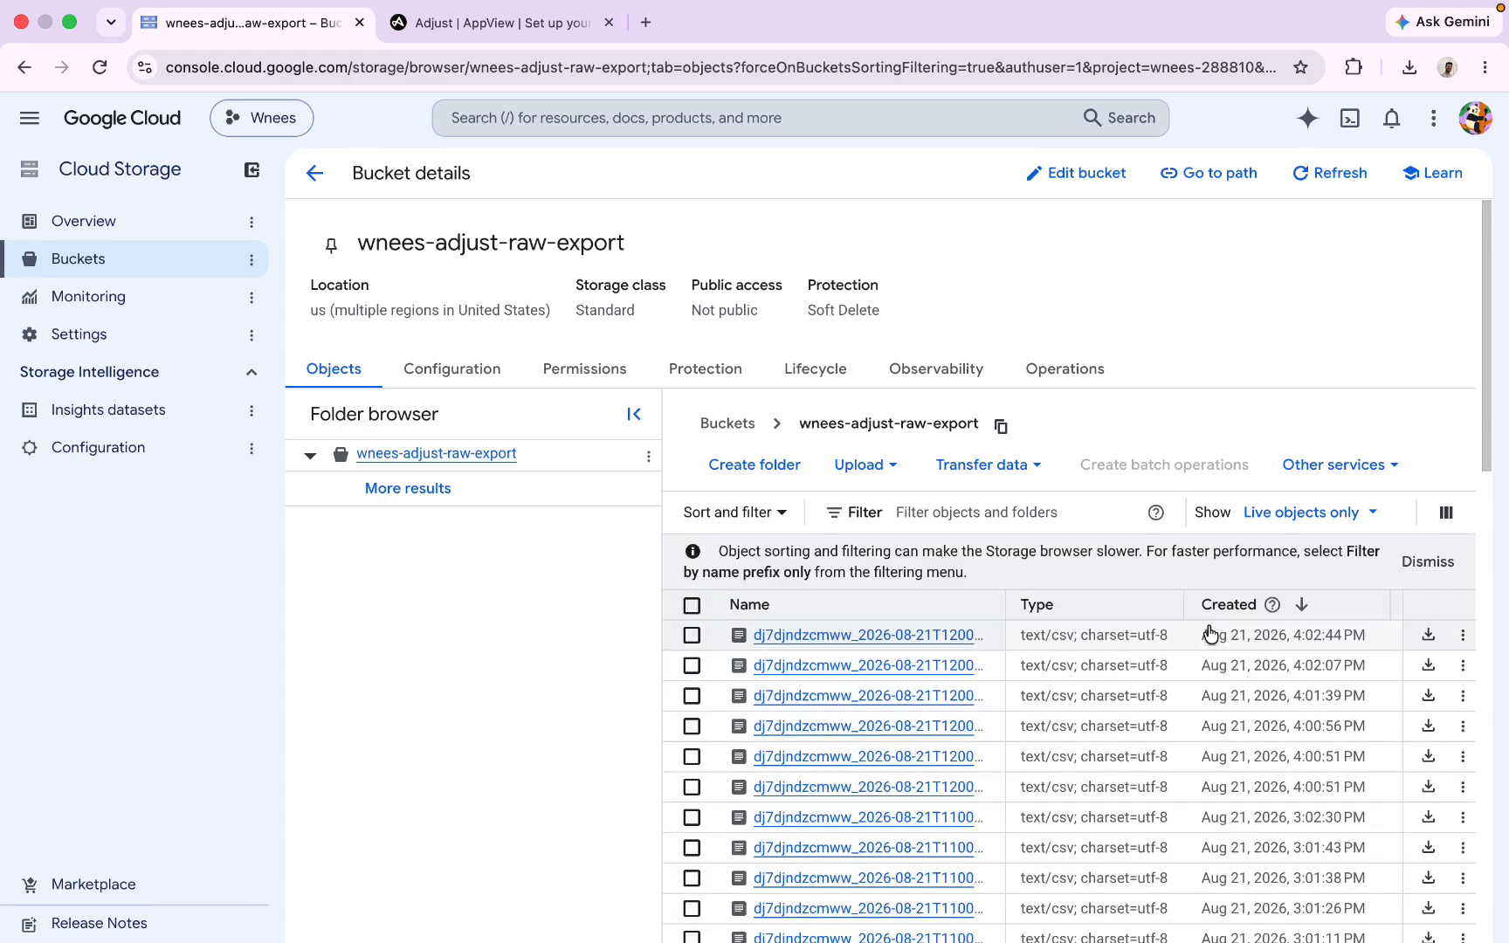
{"action": "scroll", "coordinate": [1203, 615], "scroll_direction": "down", "scroll_amount": 1}
{"action": "scroll", "coordinate": [1203, 617], "scroll_direction": "down", "scroll_amount": 1}
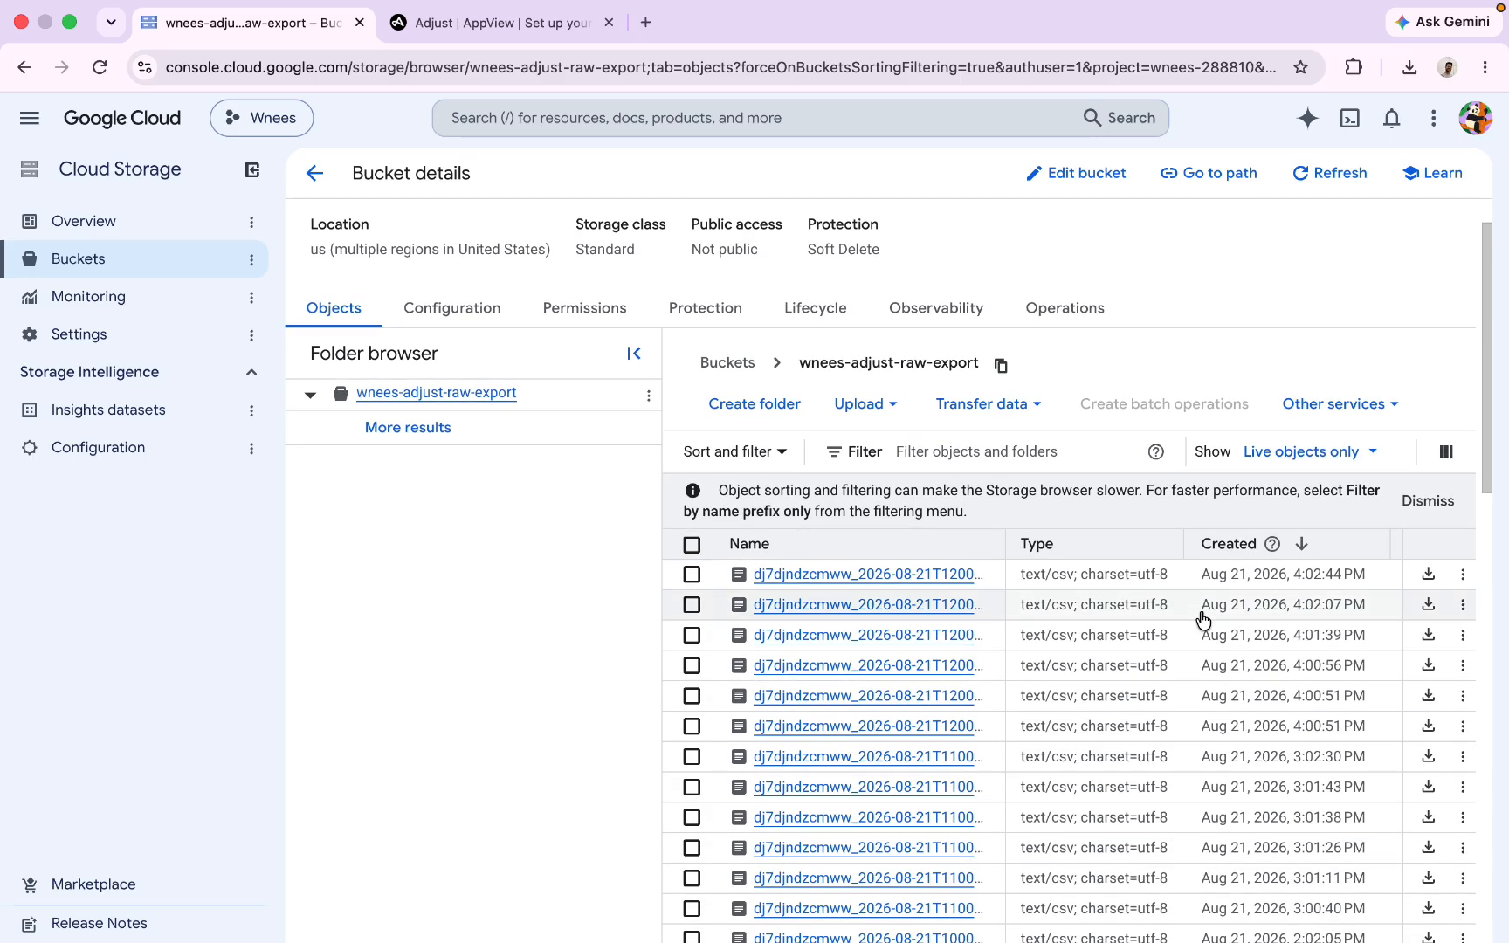
{"action": "scroll", "coordinate": [1203, 617], "scroll_direction": "down", "scroll_amount": 3}
{"action": "scroll", "coordinate": [1203, 617], "scroll_direction": "up", "scroll_amount": 1}
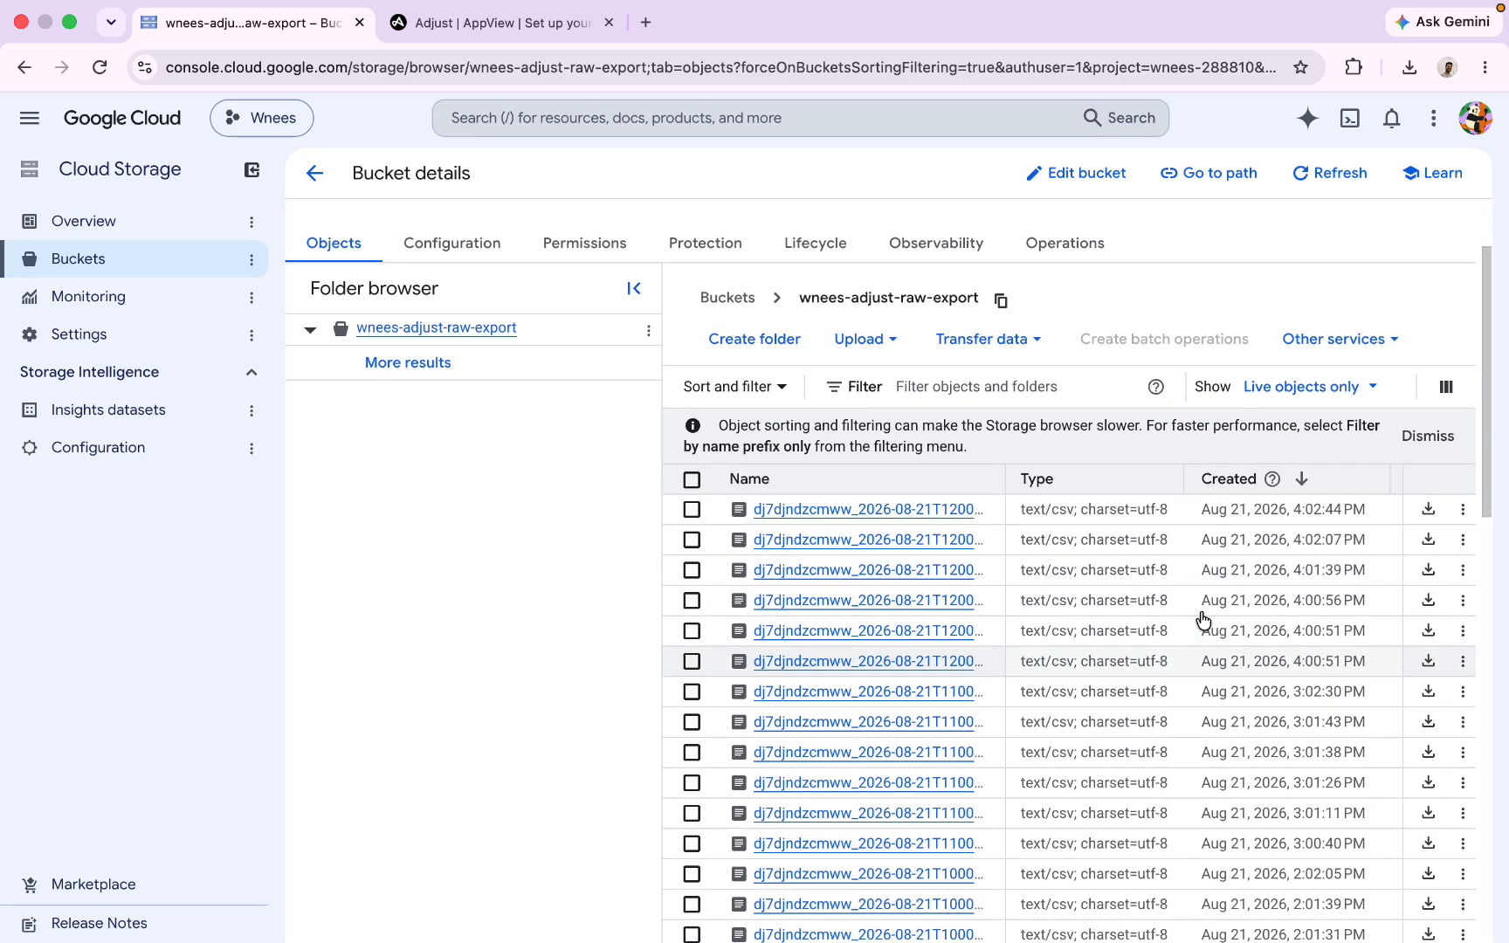
{"action": "scroll", "coordinate": [1203, 617], "scroll_direction": "up", "scroll_amount": 1}
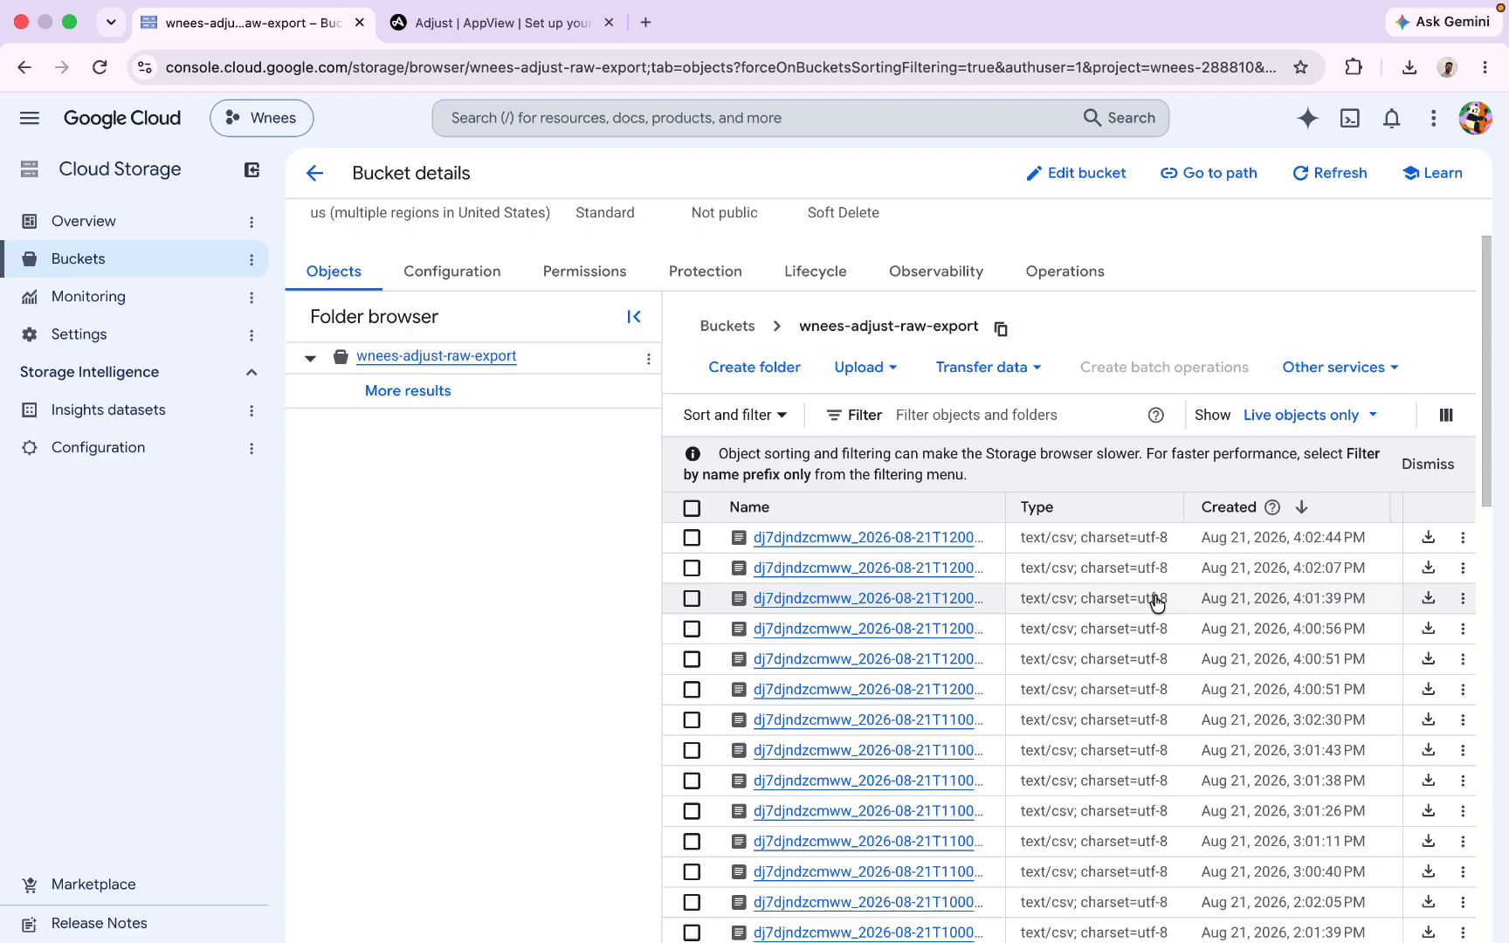
Open the newest export's object details and look over the columns of the downloaded CSV in Excel
{"action": "left_click", "coordinate": [914, 539]}
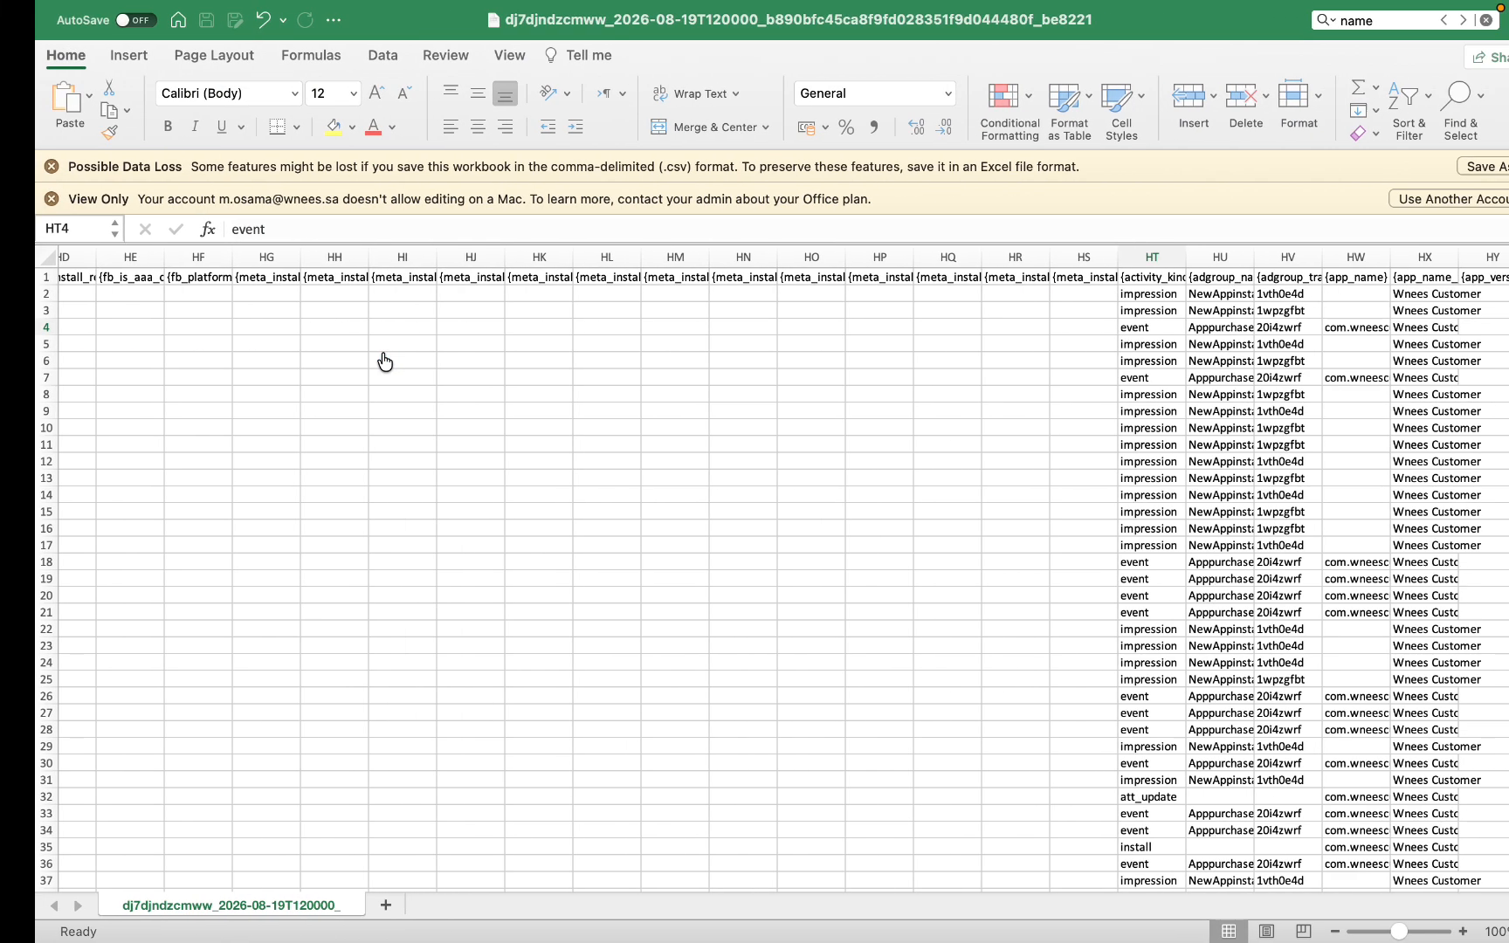
{"action": "scroll", "coordinate": [478, 367], "scroll_direction": "right", "scroll_amount": 1}
{"action": "scroll", "coordinate": [572, 375], "scroll_direction": "left", "scroll_amount": 10}
{"action": "scroll", "coordinate": [569, 375], "scroll_direction": "left", "scroll_amount": 12}
{"action": "key", "text": "ctrl+Left"}
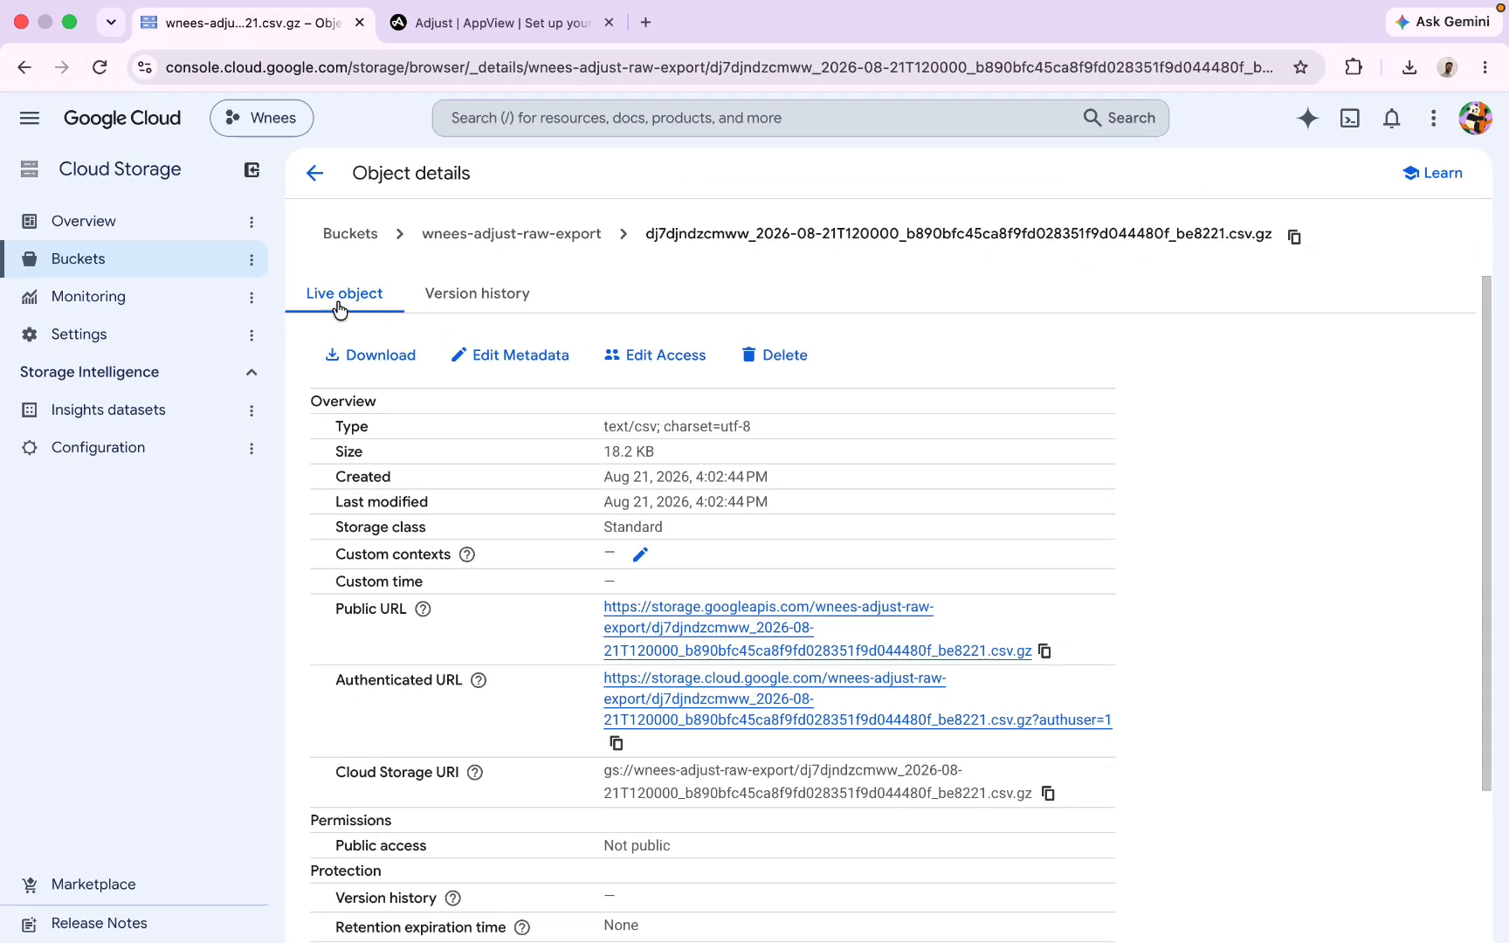
Return to the Buckets list, view BigQuery's entries among the Google Cloud products and close the product list
{"action": "left_click", "coordinate": [131, 259]}
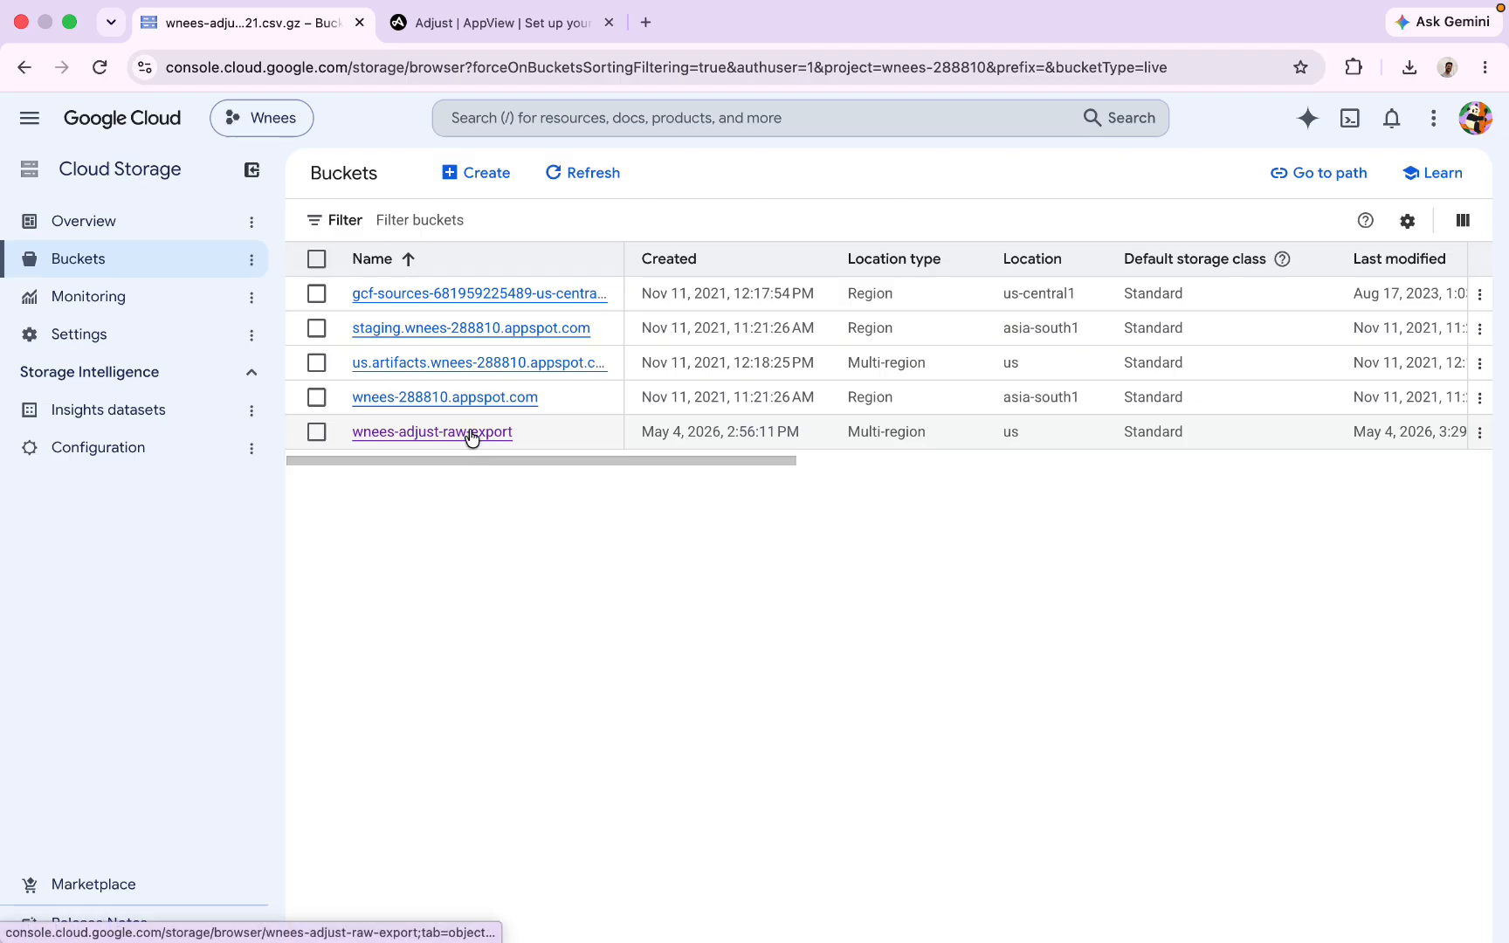
{"action": "left_click", "coordinate": [29, 118]}
{"action": "scroll", "coordinate": [122, 611], "scroll_direction": "down", "scroll_amount": 3}
{"action": "mouse_move", "coordinate": [139, 642]}
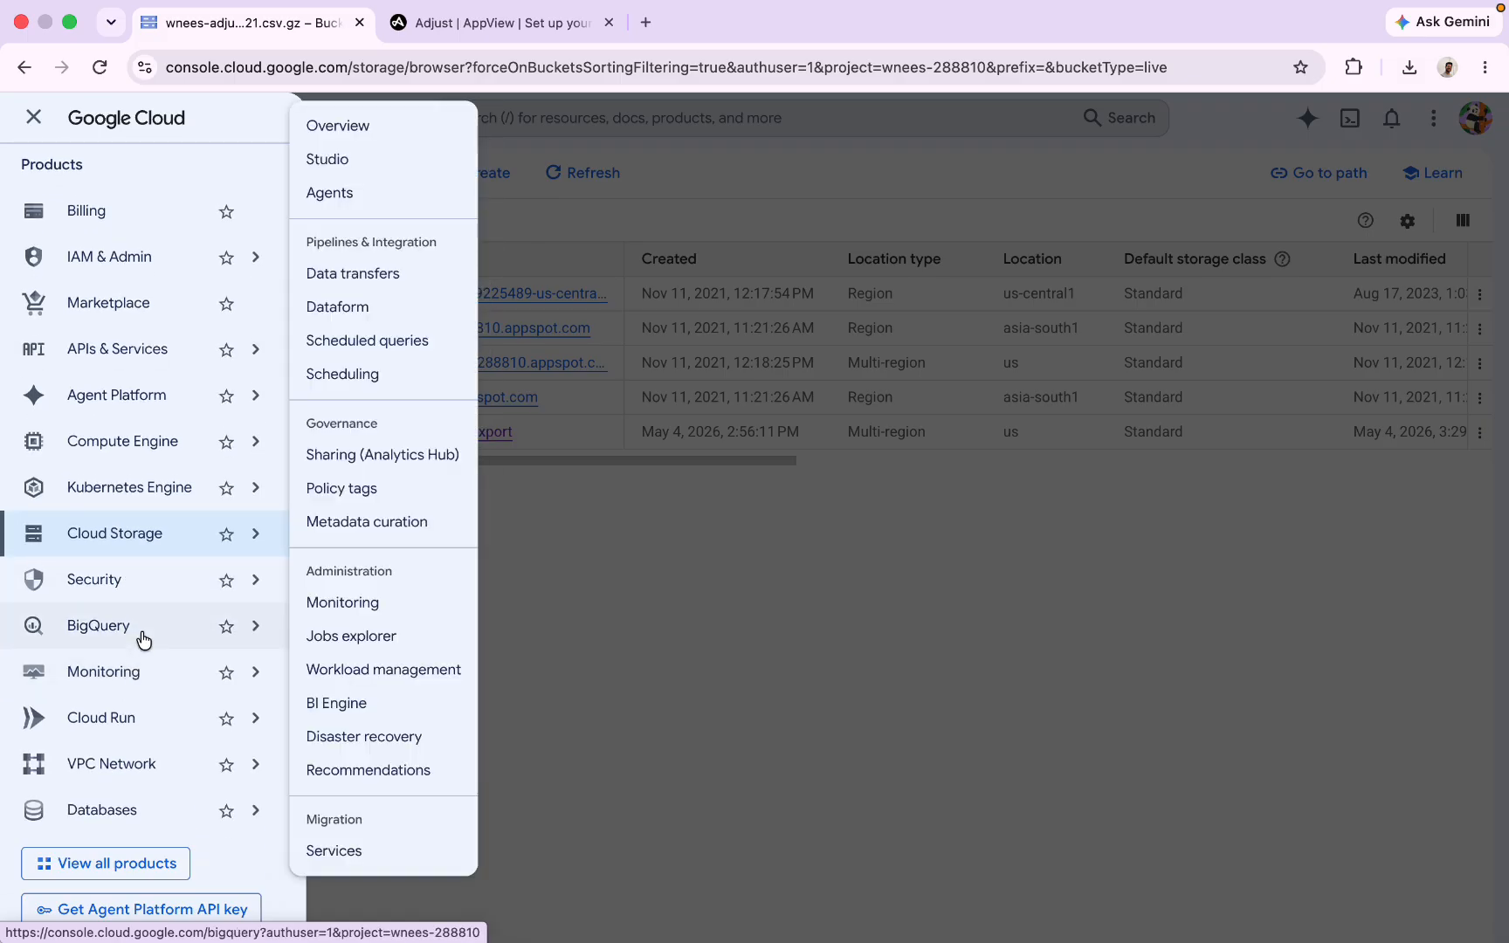
{"action": "left_click", "coordinate": [752, 634]}
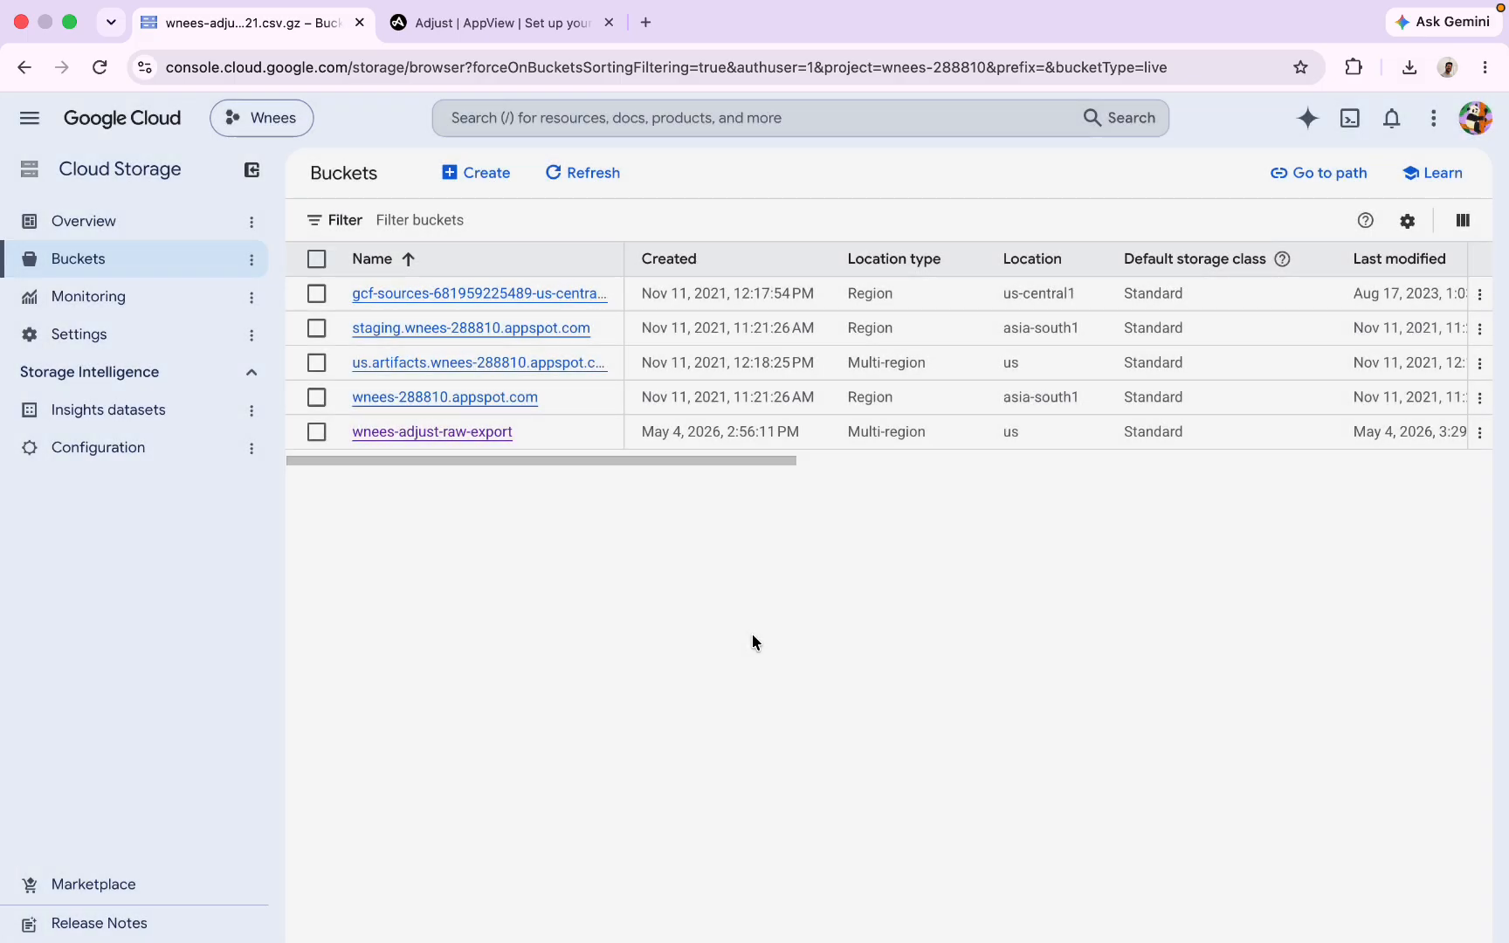
Reopen the wnees-adjust-raw-export bucket and look through its exported CSV files
{"action": "left_click", "coordinate": [488, 440]}
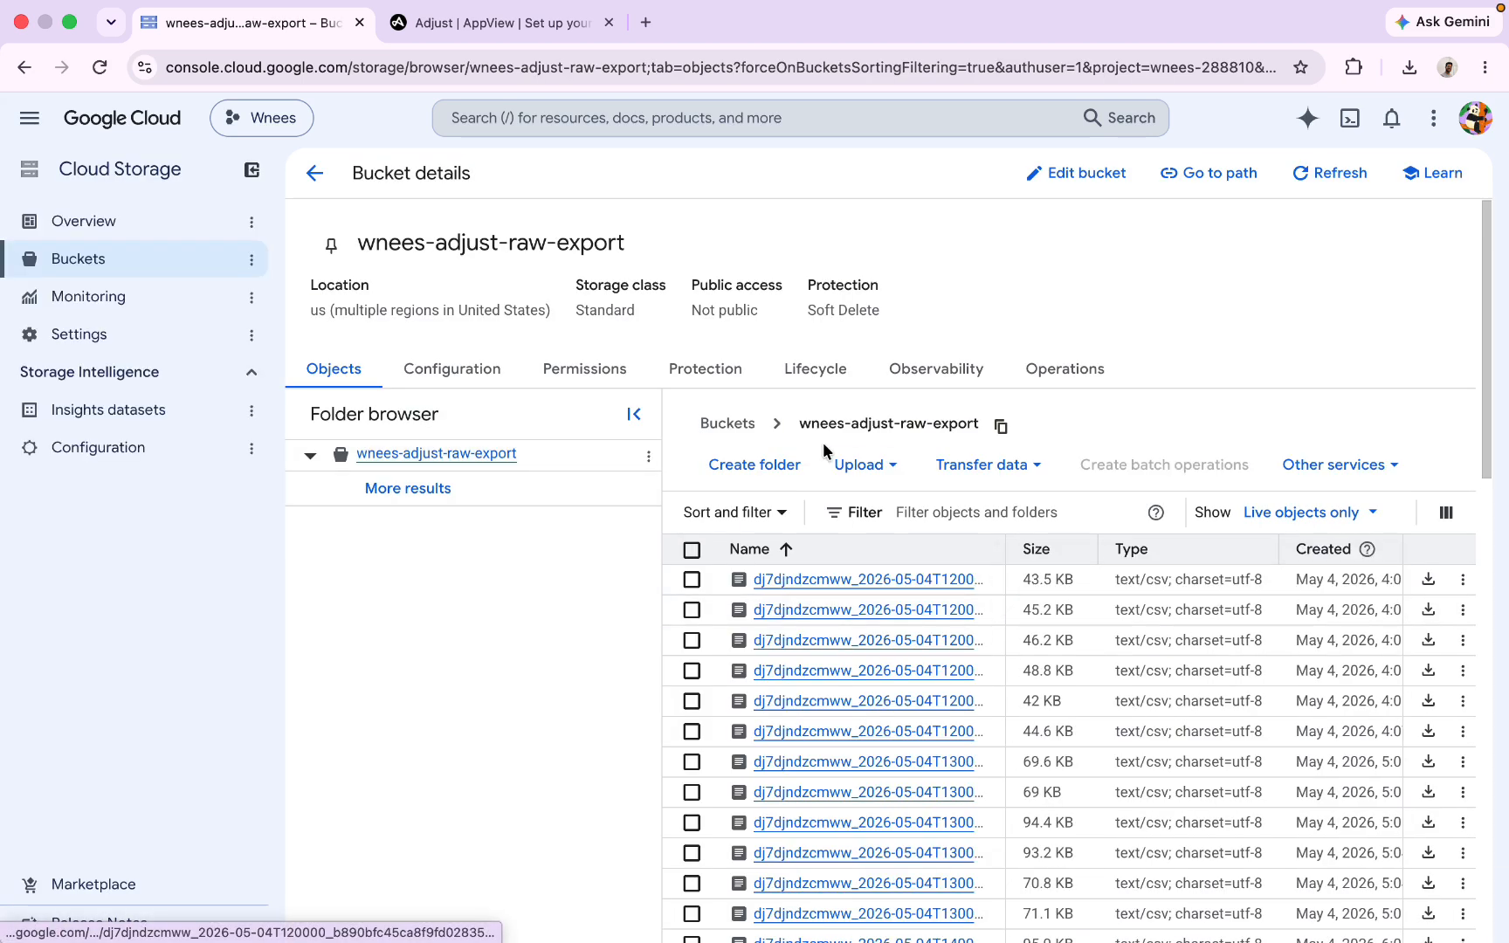
{"action": "scroll", "coordinate": [1005, 528], "scroll_direction": "down", "scroll_amount": 3}
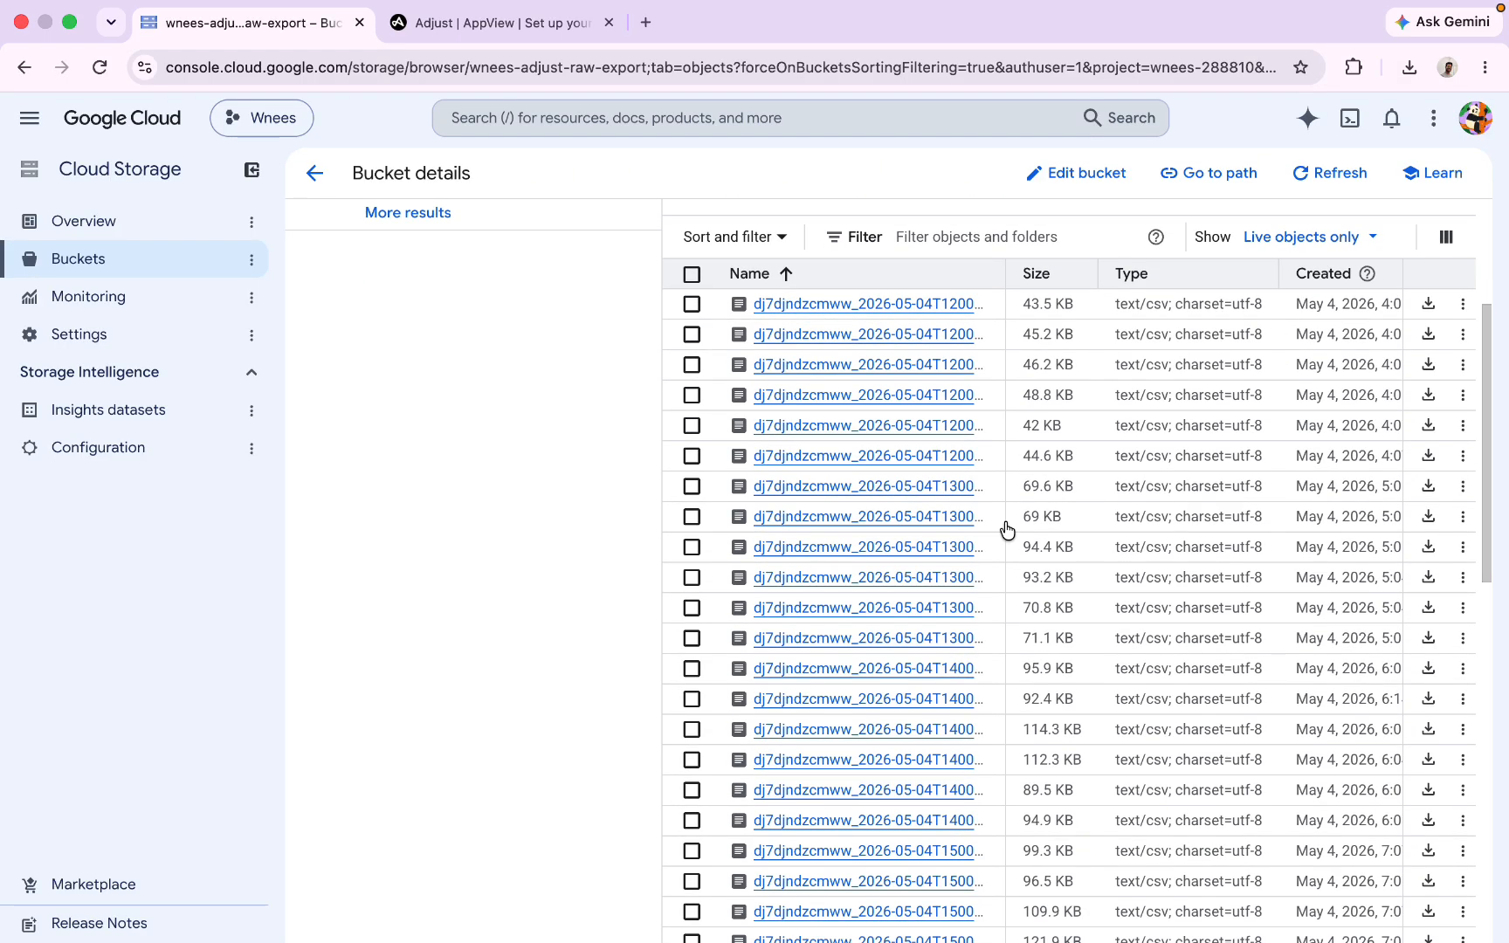
{"action": "scroll", "coordinate": [848, 523], "scroll_direction": "up", "scroll_amount": 3}
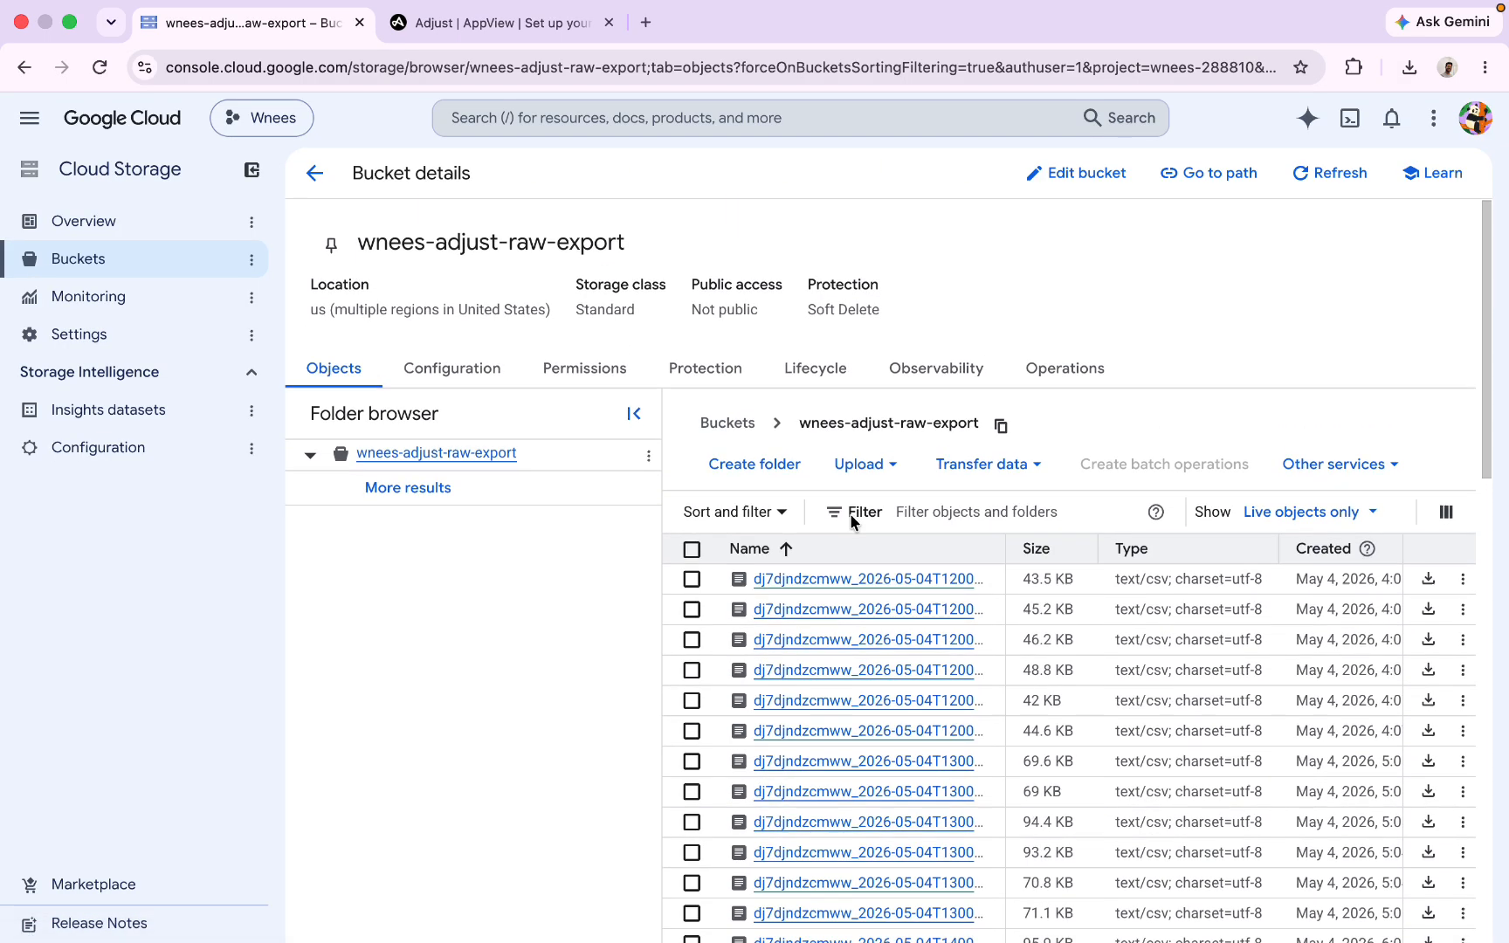
{"action": "scroll", "coordinate": [849, 514], "scroll_direction": "down", "scroll_amount": 2}
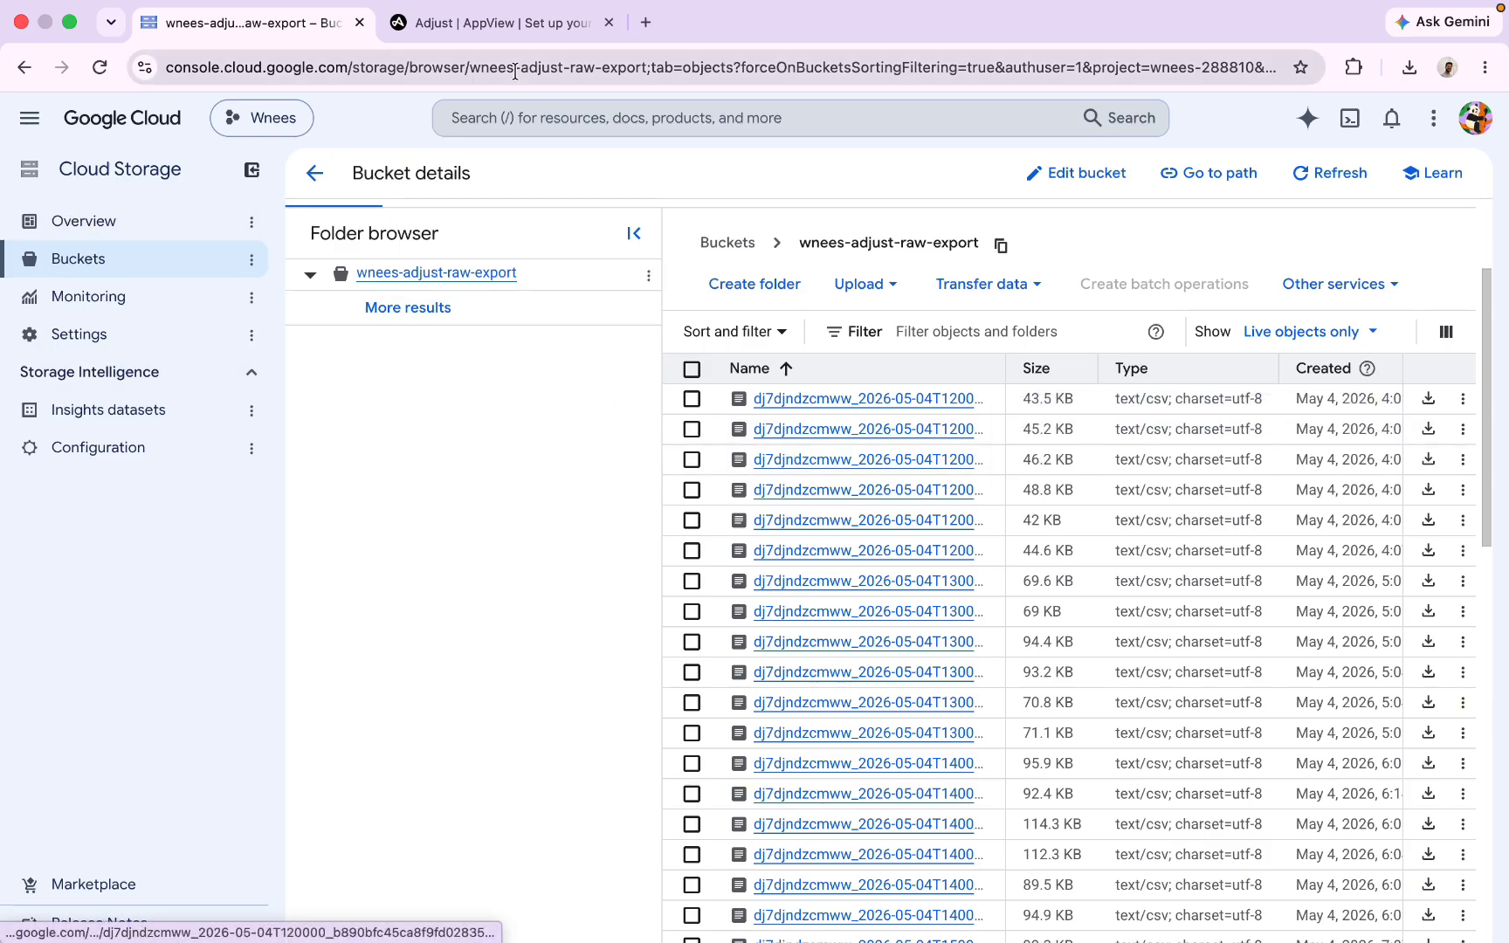
Examine the activity, ad group and campaign columns of the downloaded CSV in Excel and return to the bucket's file list
{"action": "key", "text": "ctrl+Left"}
{"action": "key", "text": "ctrl+Right"}
{"action": "key", "text": "ctrl+Right"}
{"action": "scroll", "coordinate": [702, 415], "scroll_direction": "right", "scroll_amount": 10}
{"action": "scroll", "coordinate": [702, 416], "scroll_direction": "right", "scroll_amount": 5}
{"action": "scroll", "coordinate": [702, 416], "scroll_direction": "left", "scroll_amount": 8}
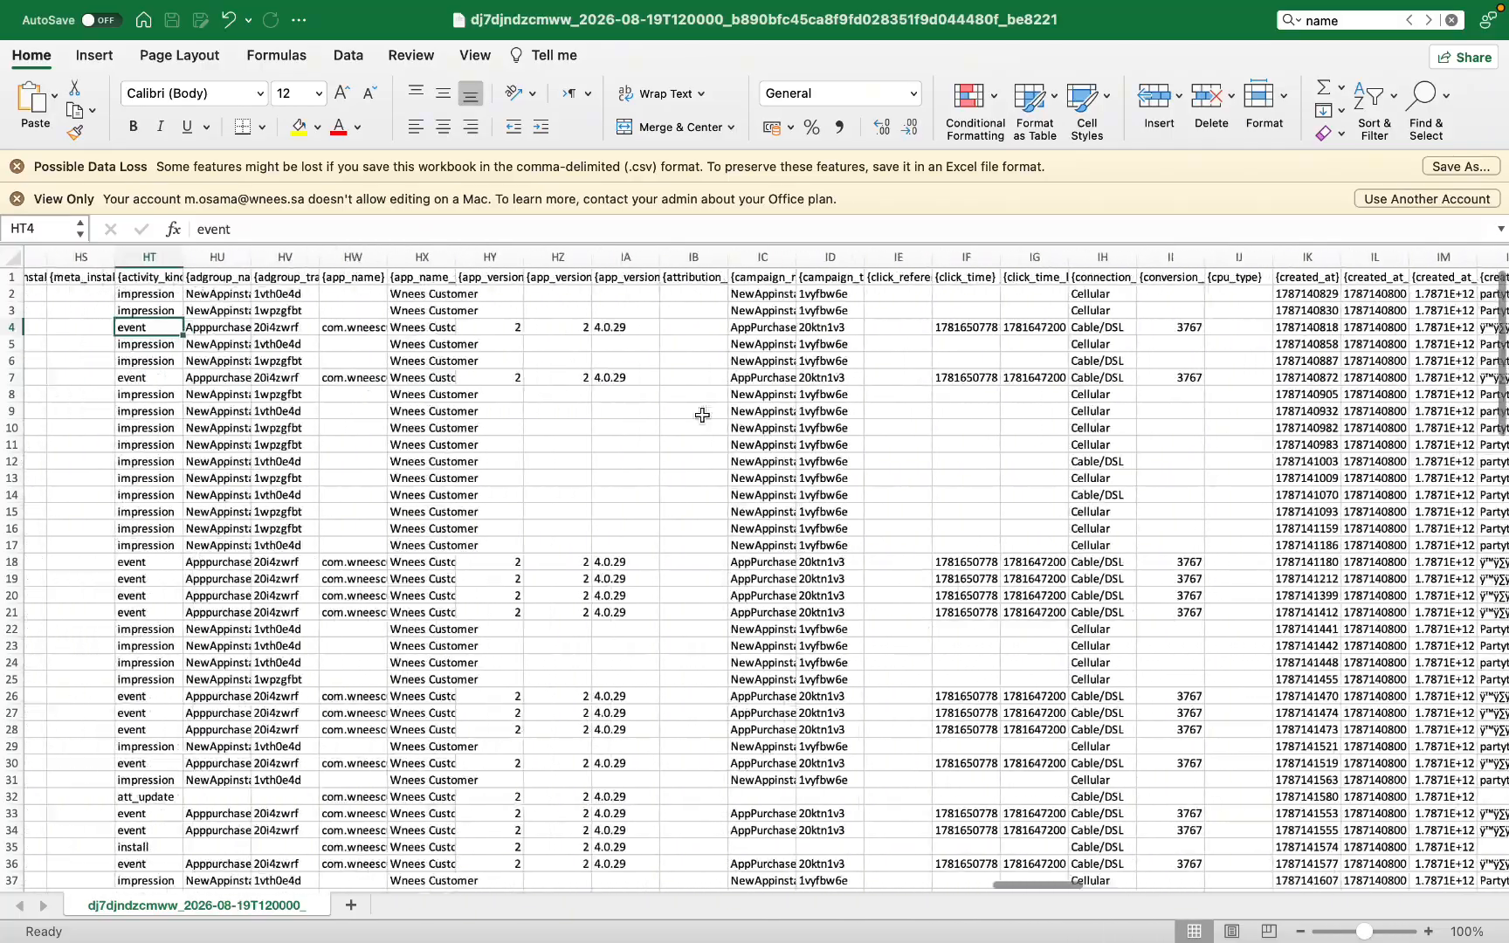
{"action": "scroll", "coordinate": [702, 416], "scroll_direction": "left", "scroll_amount": 2}
{"action": "key", "text": "ctrl+Left"}
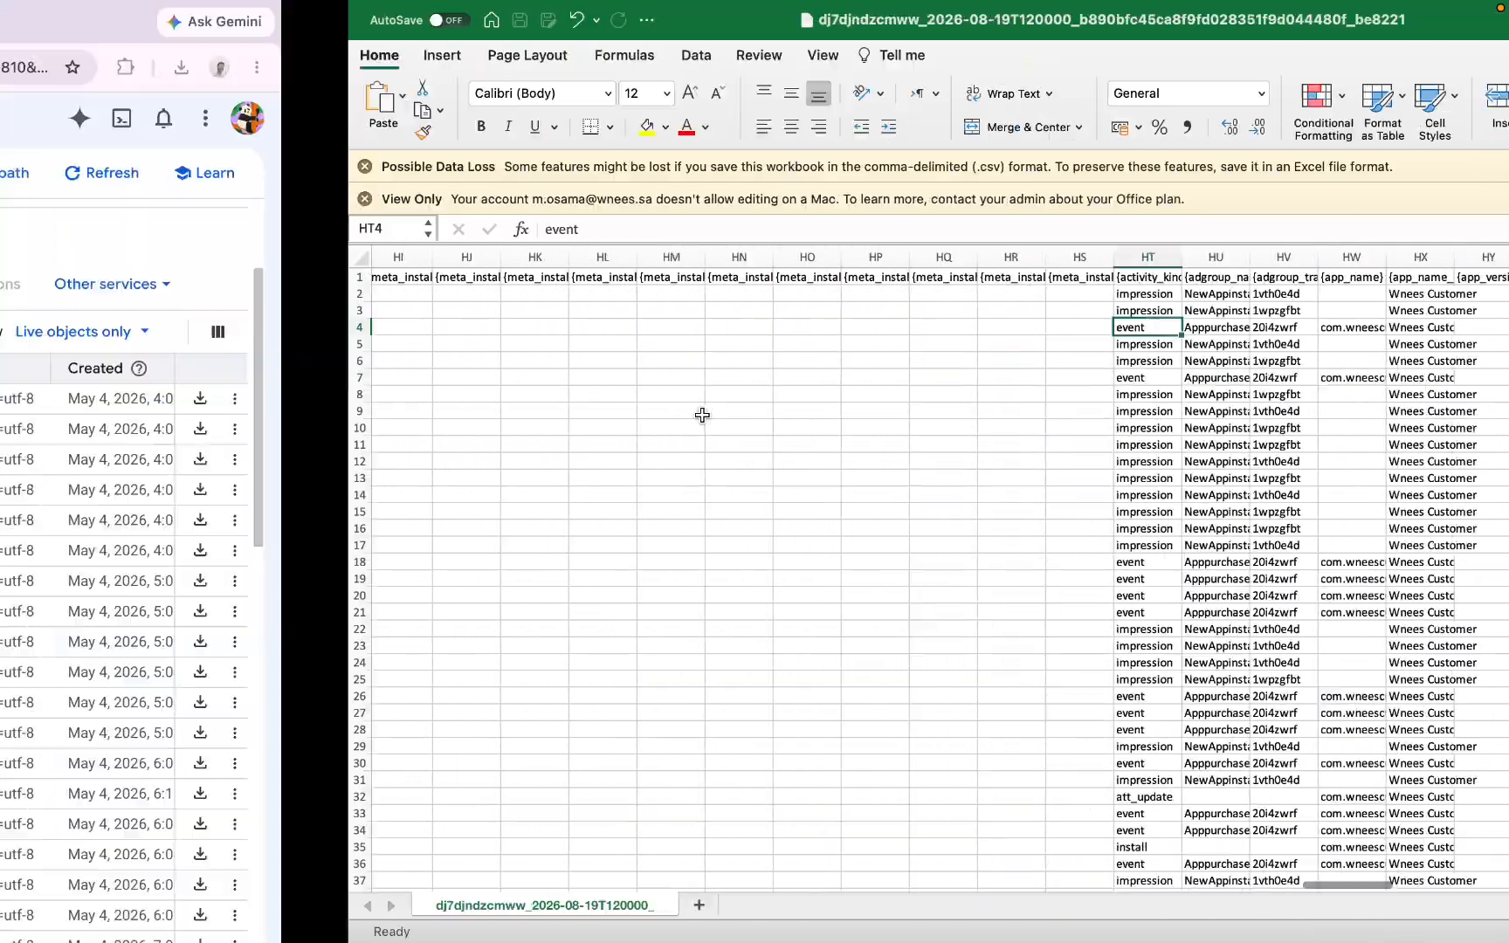
{"action": "key", "text": "ctrl+Right"}
{"action": "key", "text": "ctrl+Left"}
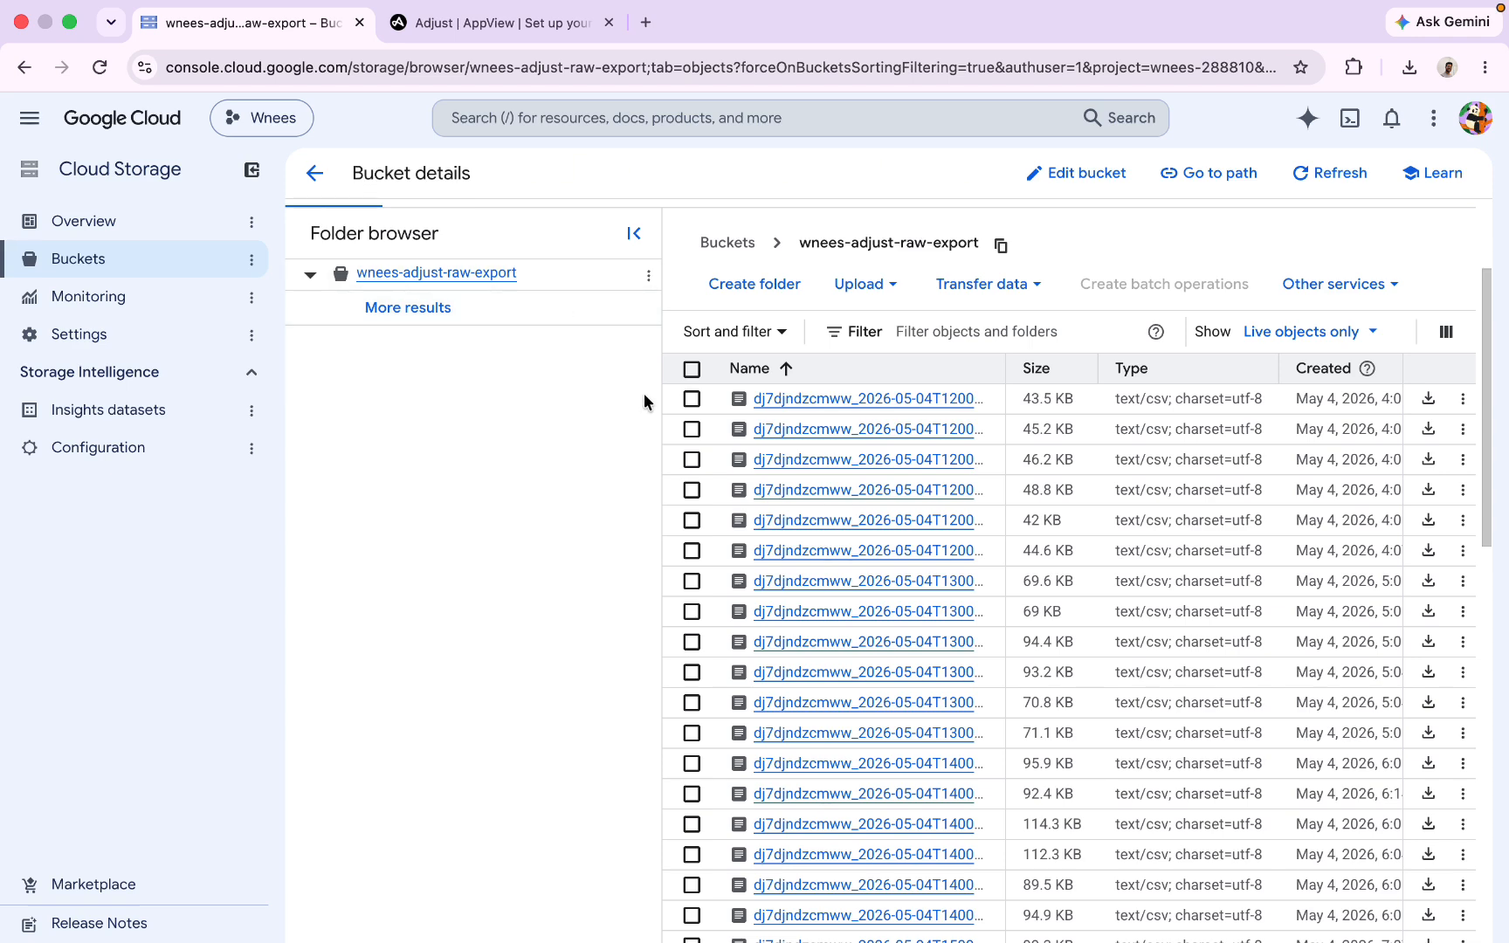
Switch to Word and skim the Google_Cloud_Setup_for_Adjust_Raw_Data_AR guide from its introduction through the billing and later sections
{"action": "key", "text": "ctrl+Left"}
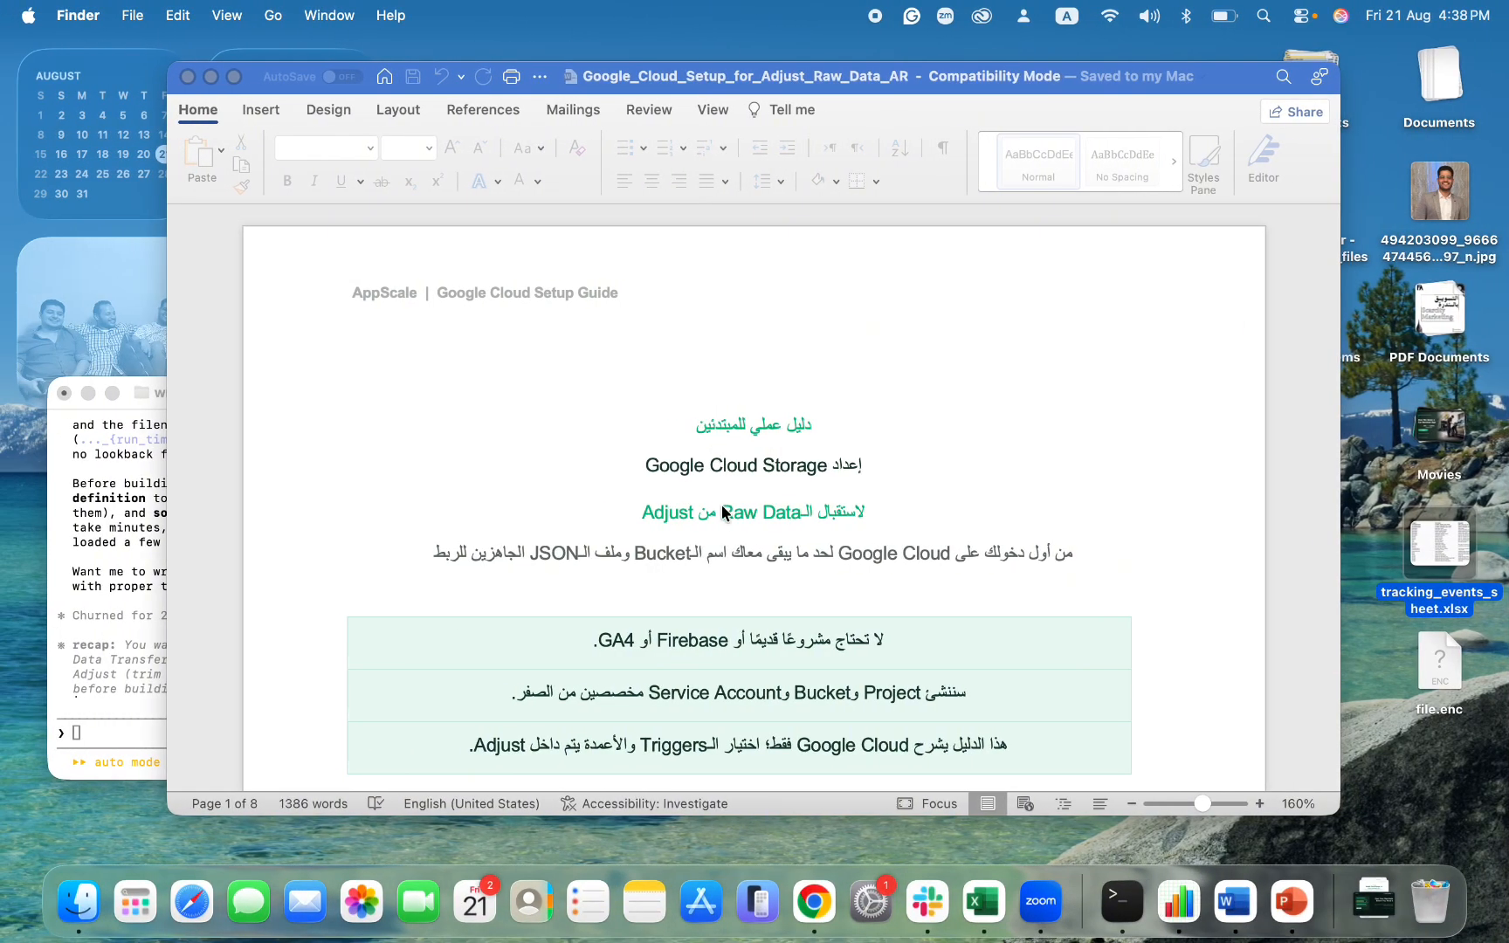
{"action": "scroll", "coordinate": [721, 454], "scroll_direction": "down", "scroll_amount": 15}
{"action": "scroll", "coordinate": [725, 428], "scroll_direction": "down", "scroll_amount": 8}
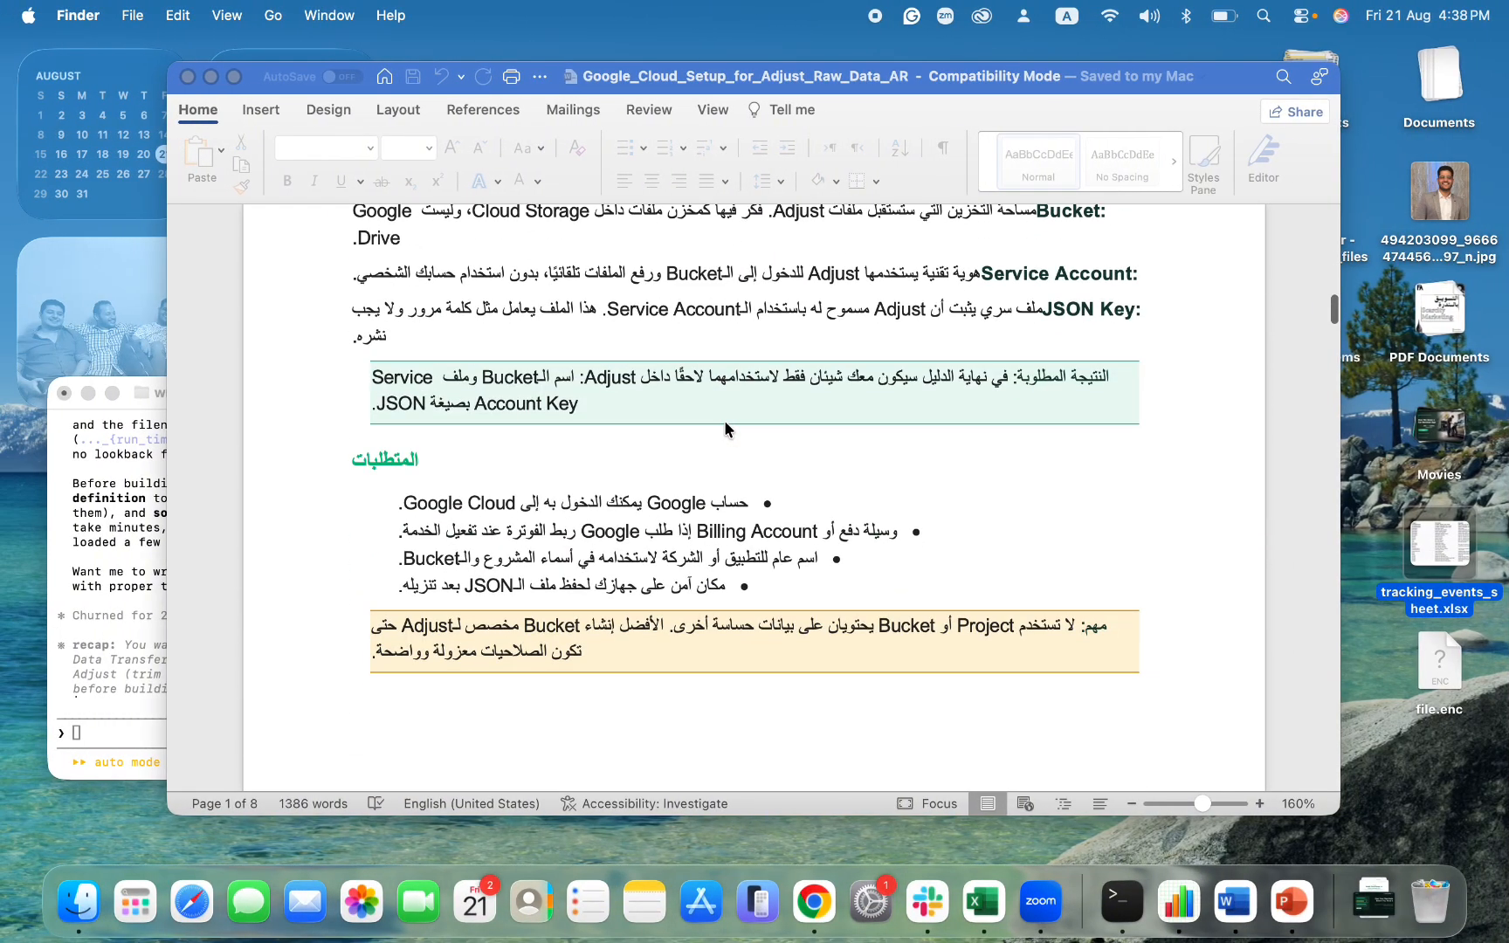
{"action": "scroll", "coordinate": [724, 428], "scroll_direction": "up", "scroll_amount": 8}
{"action": "scroll", "coordinate": [724, 428], "scroll_direction": "down", "scroll_amount": 10}
{"action": "scroll", "coordinate": [725, 428], "scroll_direction": "down", "scroll_amount": 20}
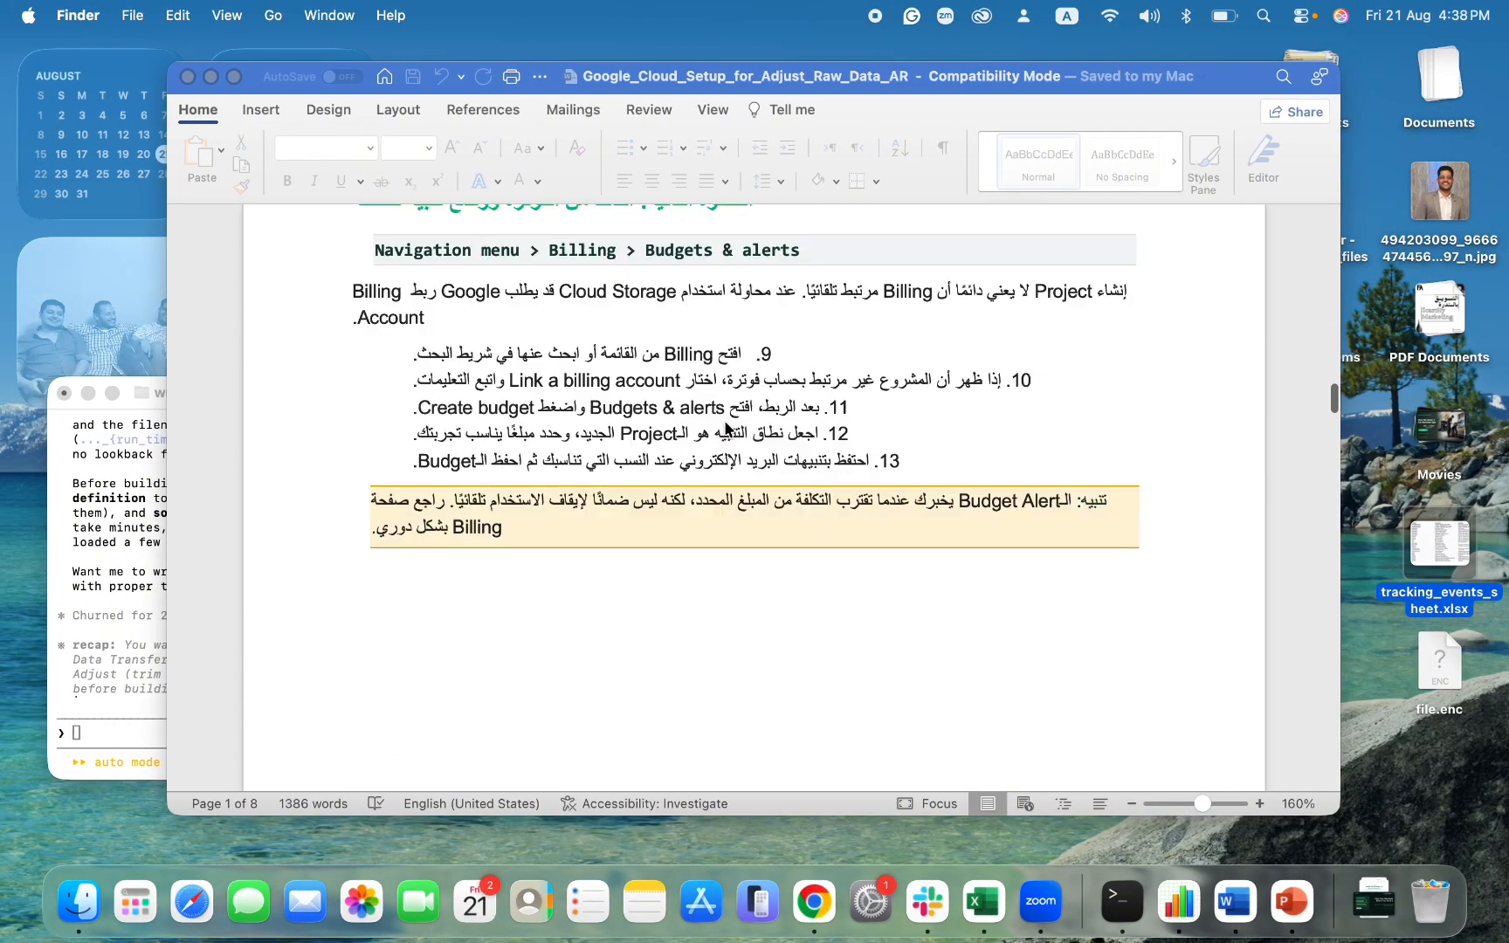
{"action": "scroll", "coordinate": [725, 428], "scroll_direction": "down", "scroll_amount": 3}
{"action": "scroll", "coordinate": [725, 427], "scroll_direction": "up", "scroll_amount": 8}
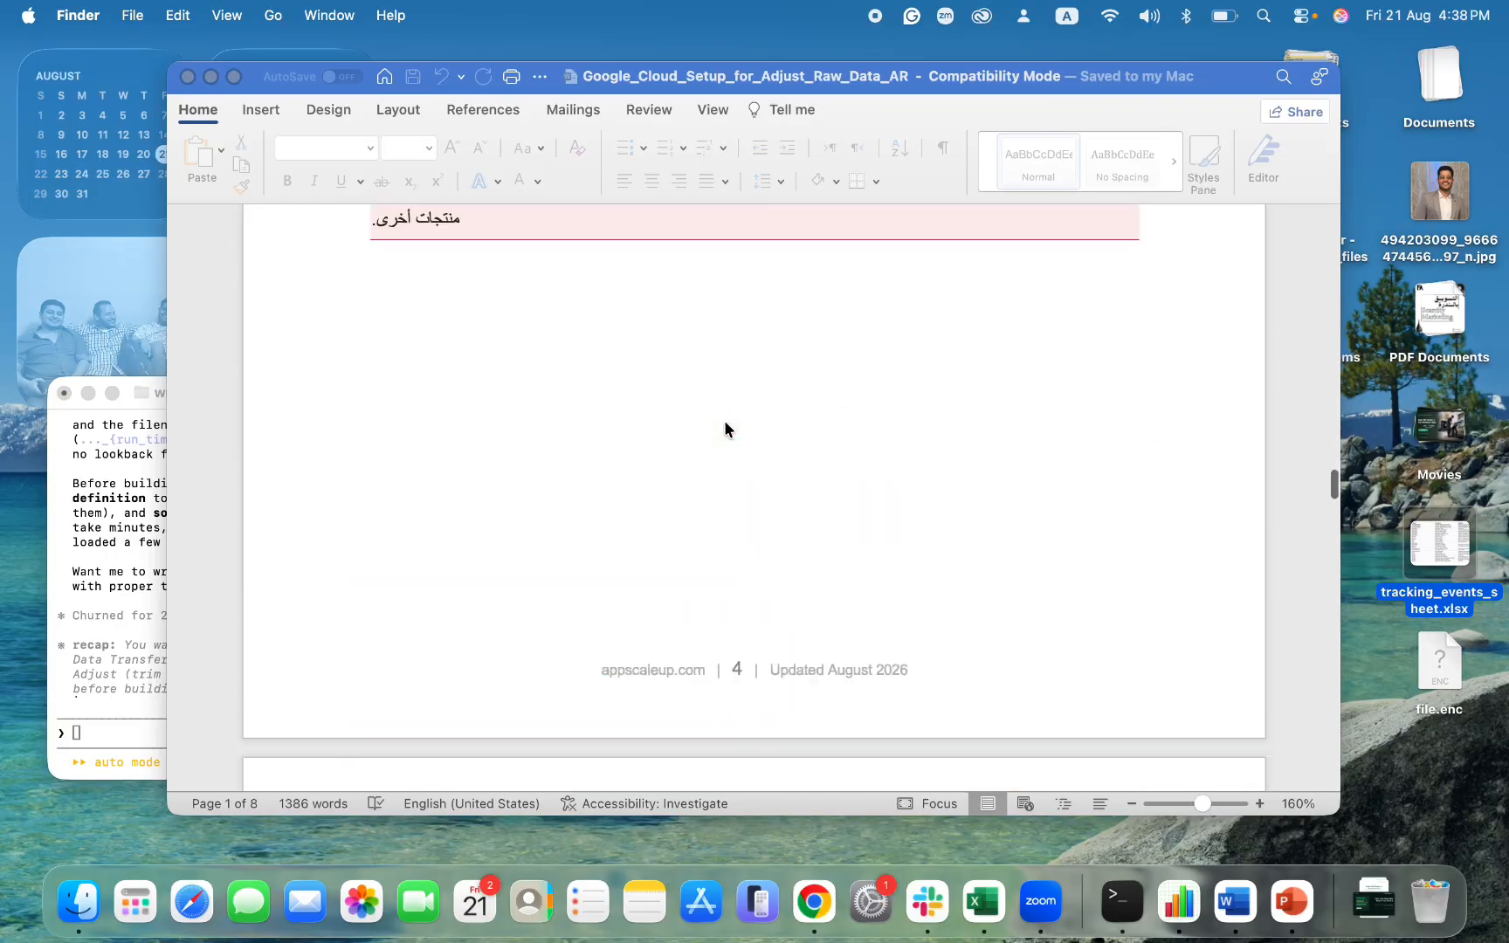
Compare the bucket's file list with the downloaded CSV in Excel and select the activity kind cell in row 8
{"action": "key", "text": "ctrl+Right"}
{"action": "key", "text": "ctrl+Right"}
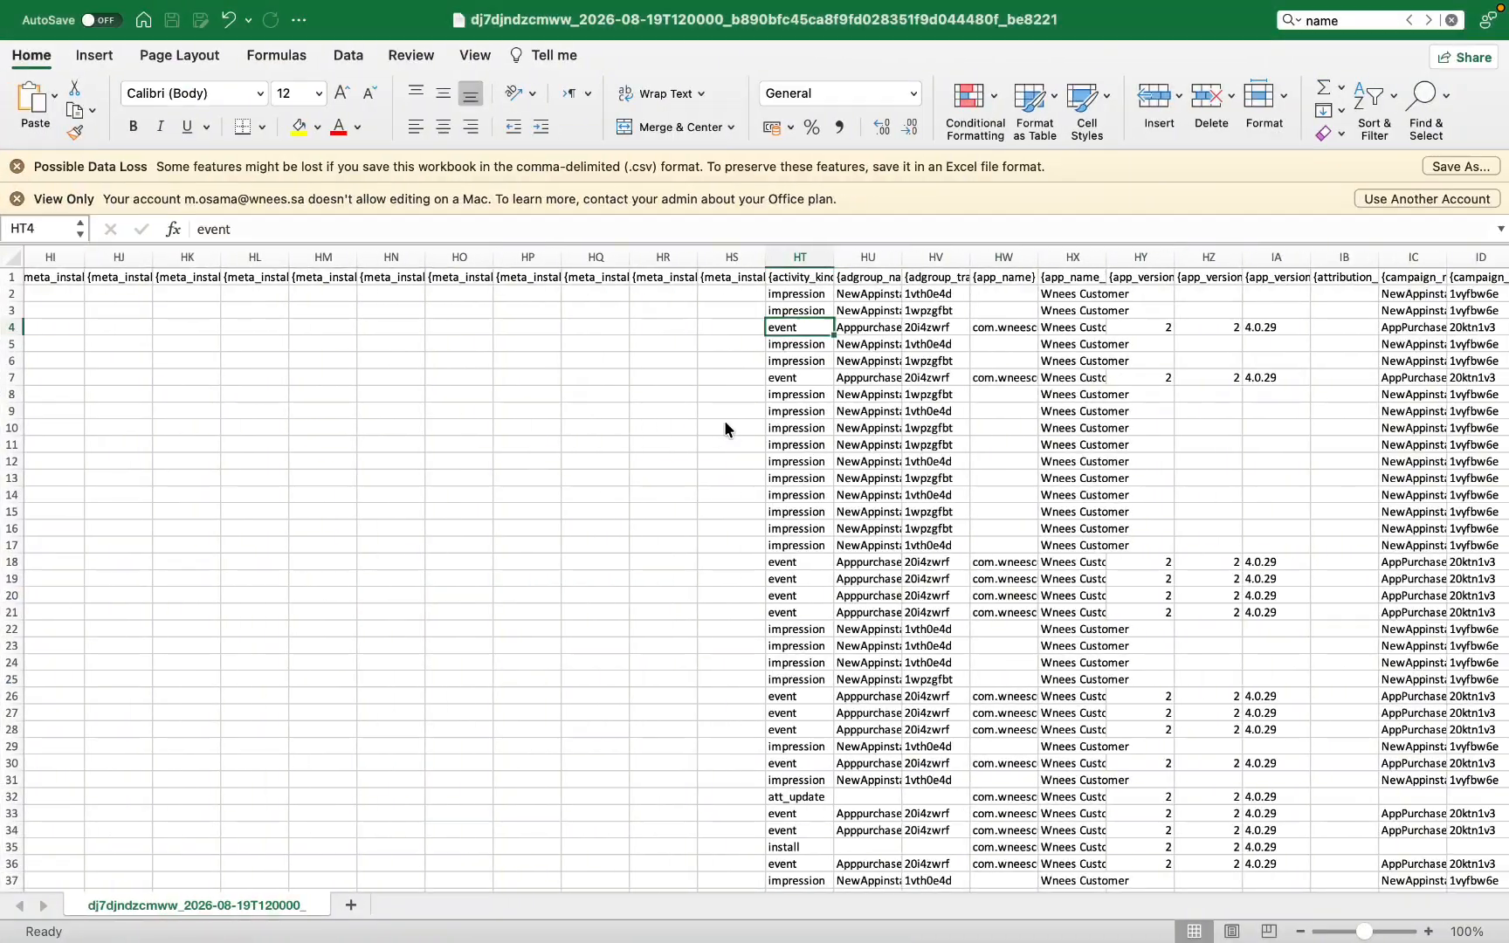
{"action": "key", "text": "ctrl+Left"}
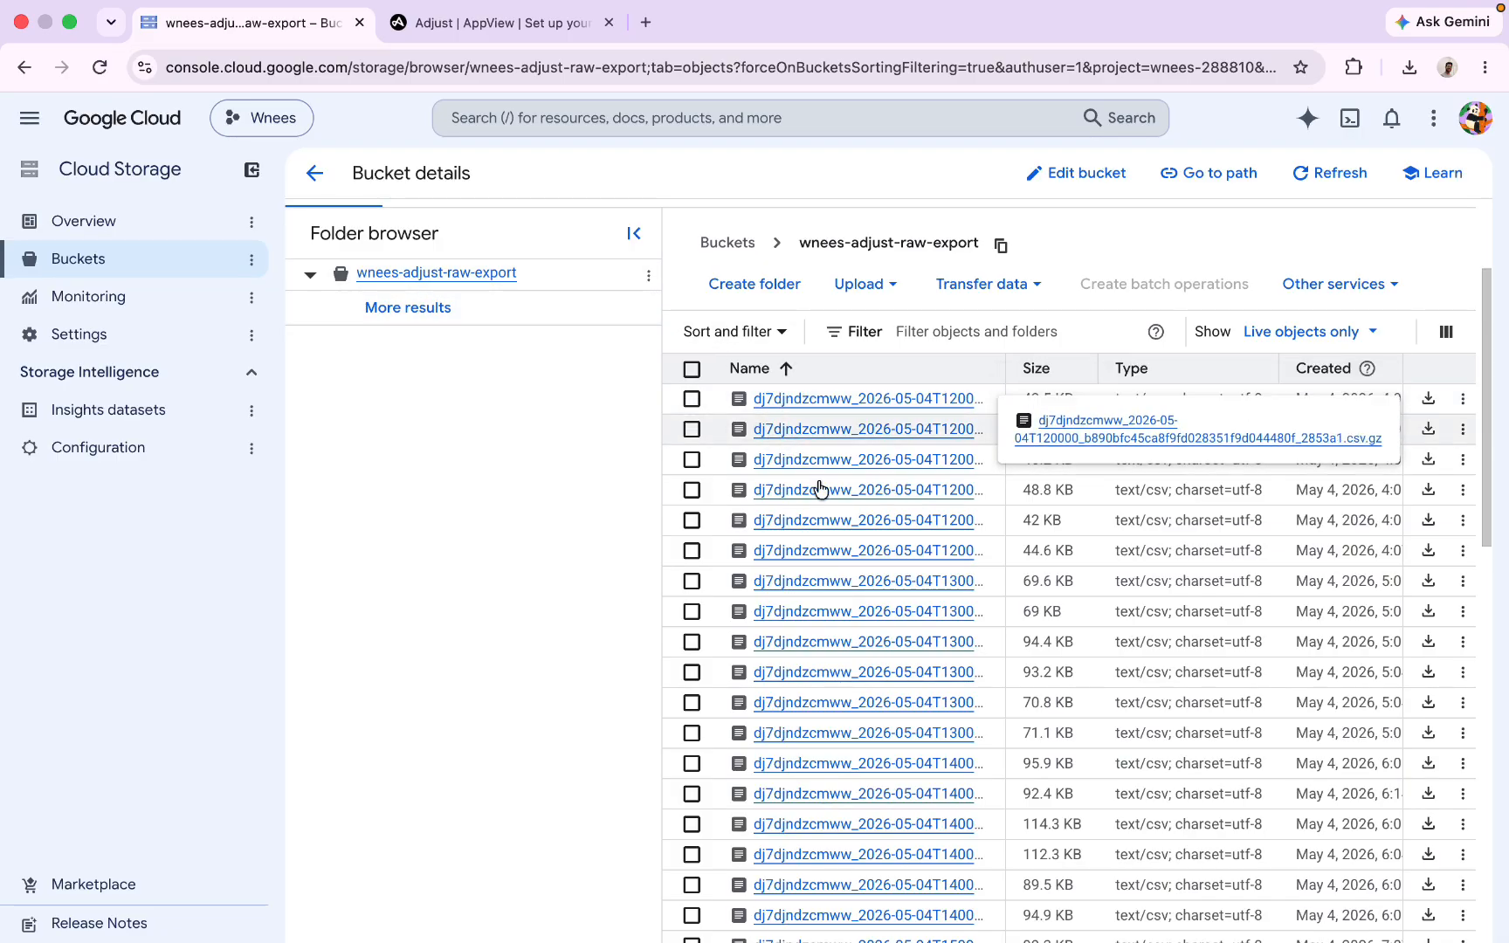
{"action": "key", "text": "ctrl+Right"}
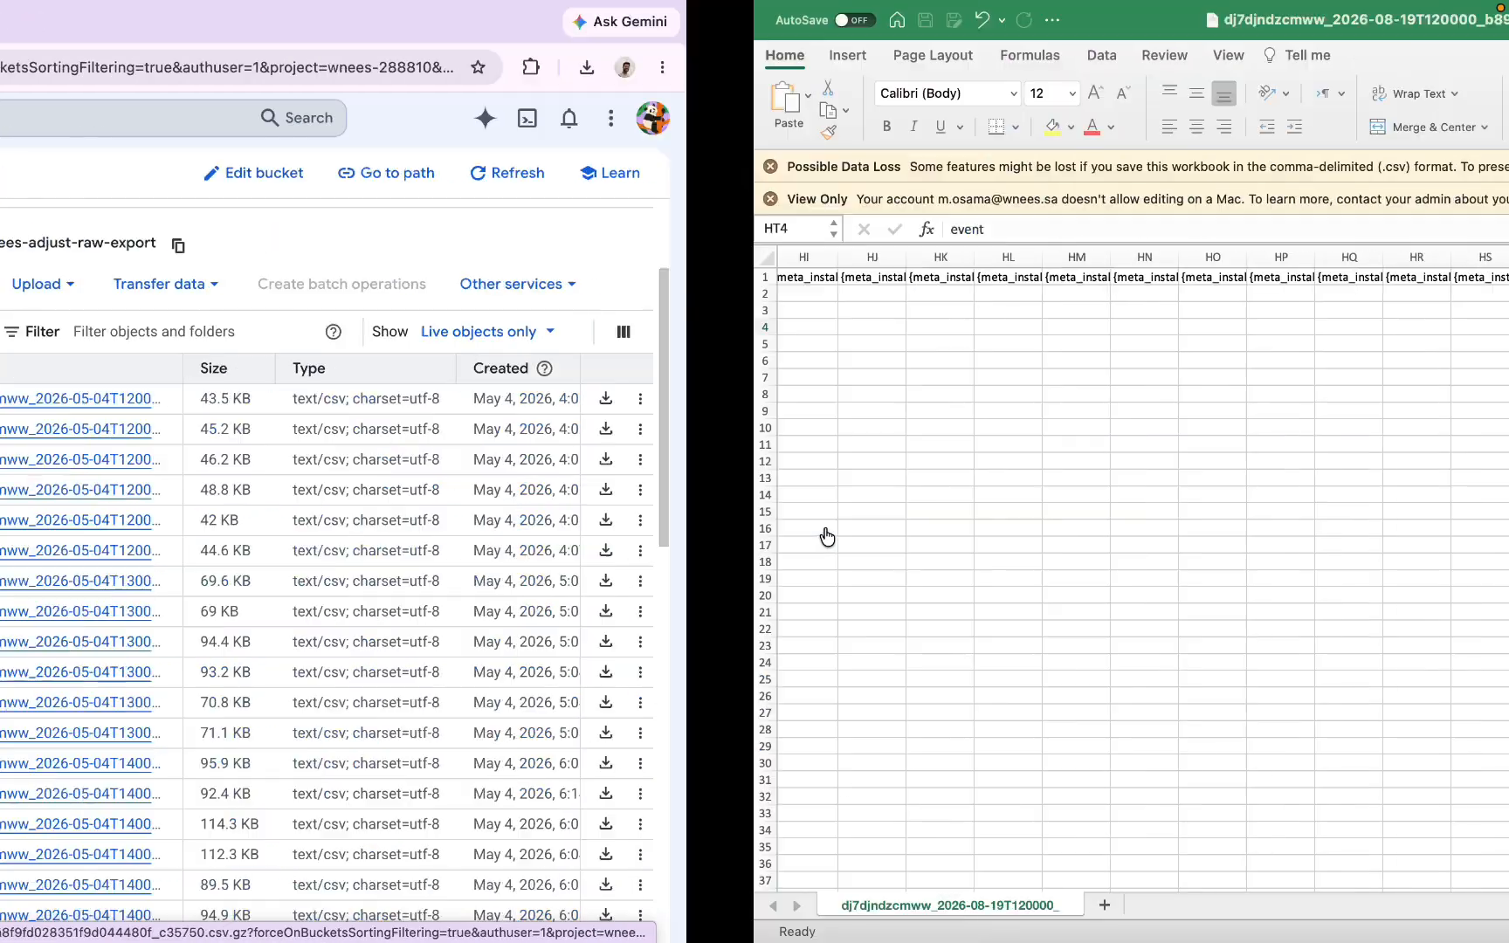
{"action": "left_click", "coordinate": [786, 389]}
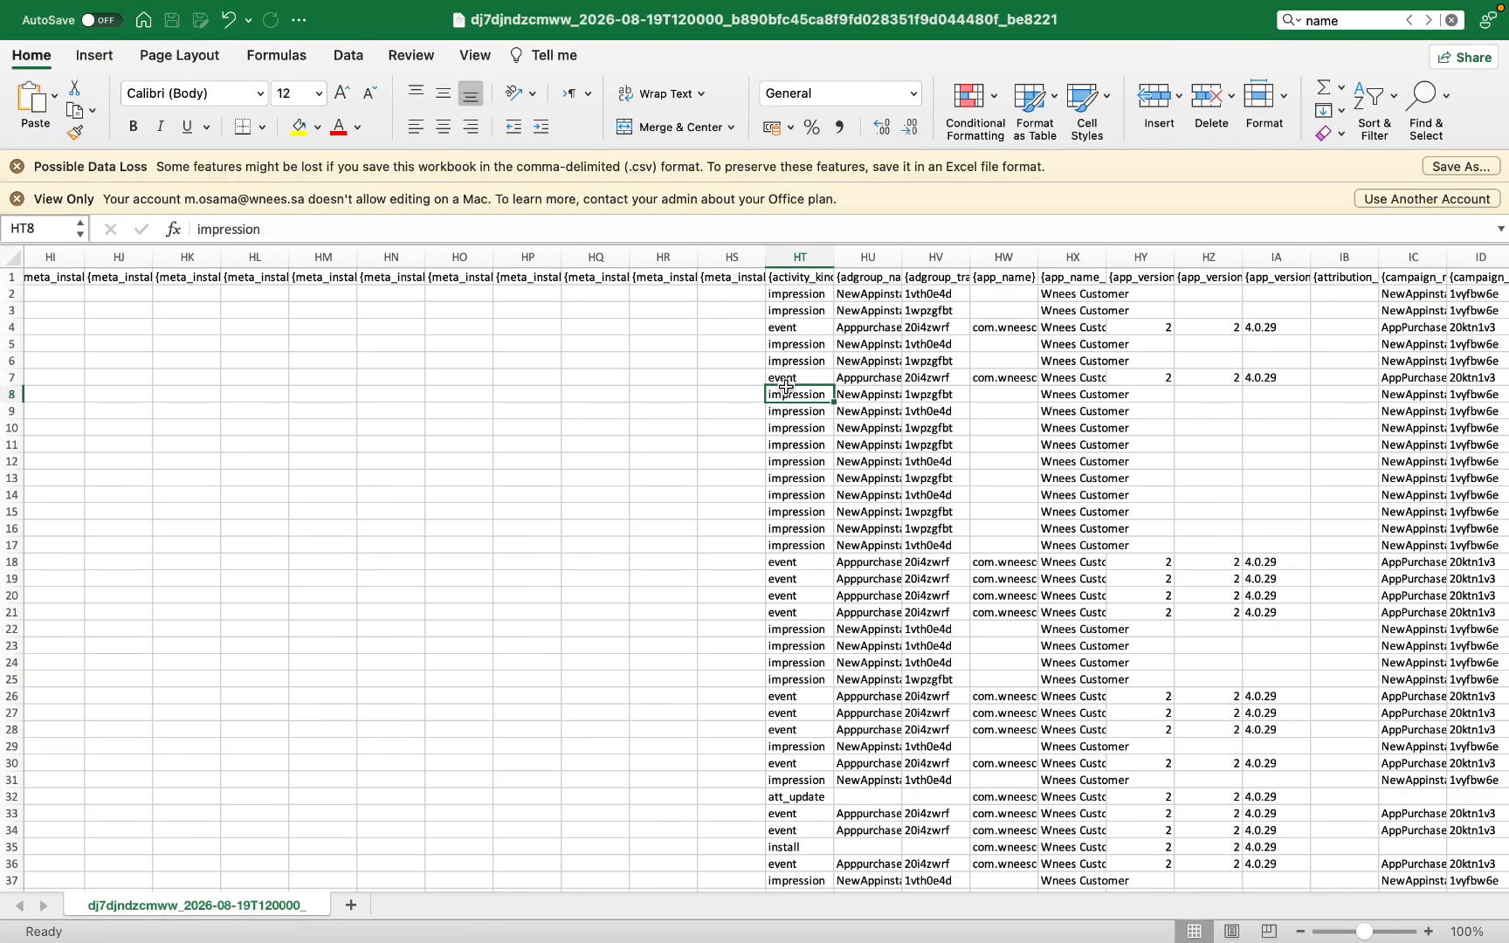
{"action": "key", "text": "ctrl+Left"}
{"action": "key", "text": "ctrl+Right"}
{"action": "key", "text": "ctrl+Right"}
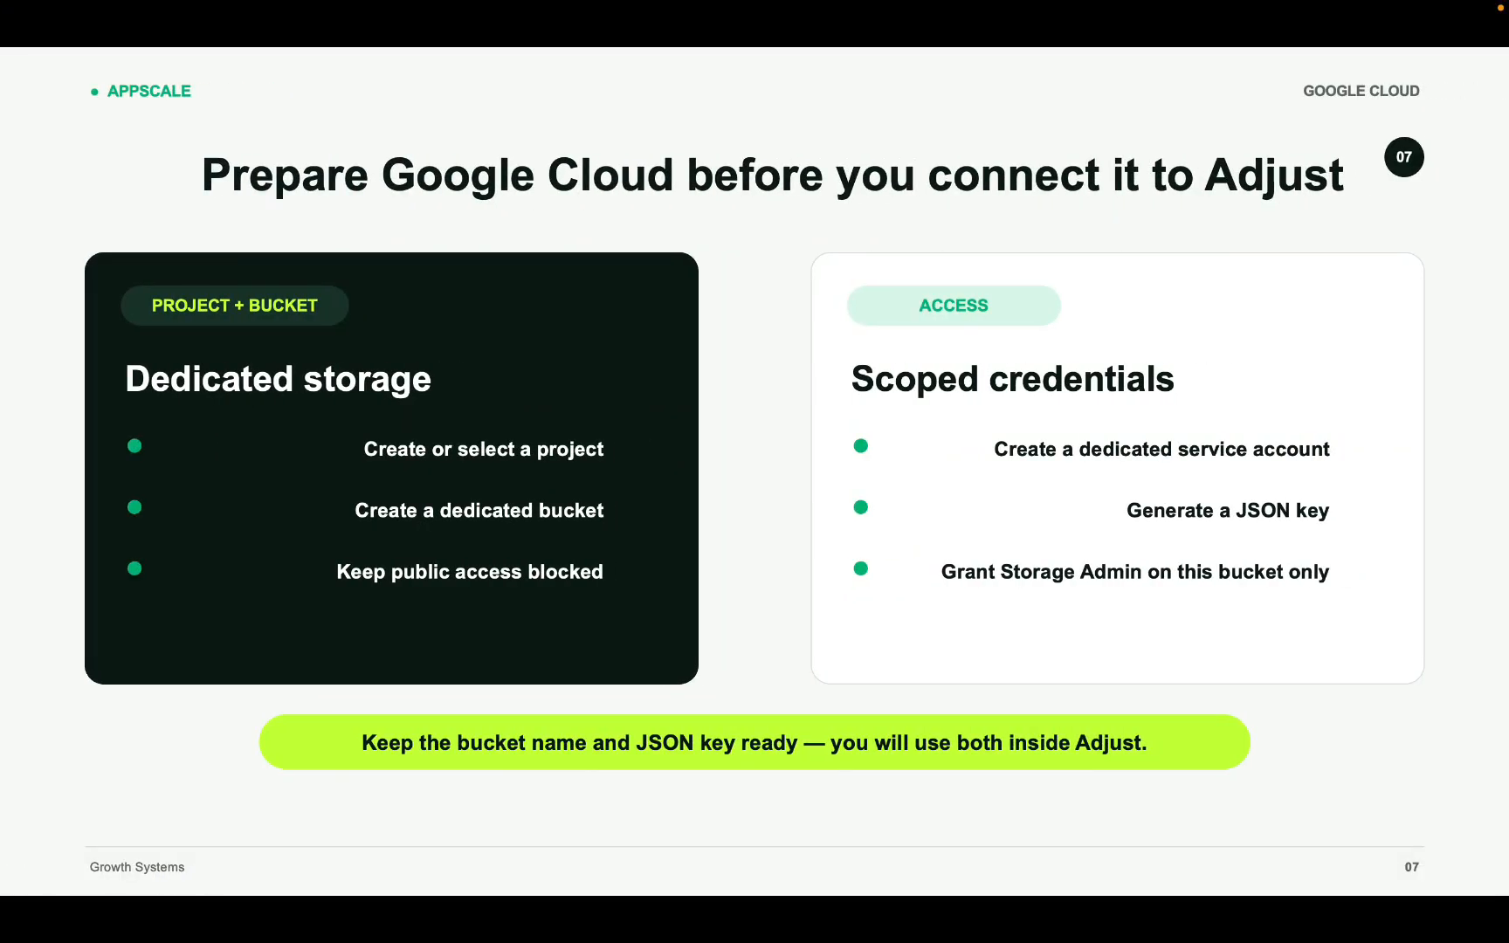
{"action": "key", "text": "Right"}
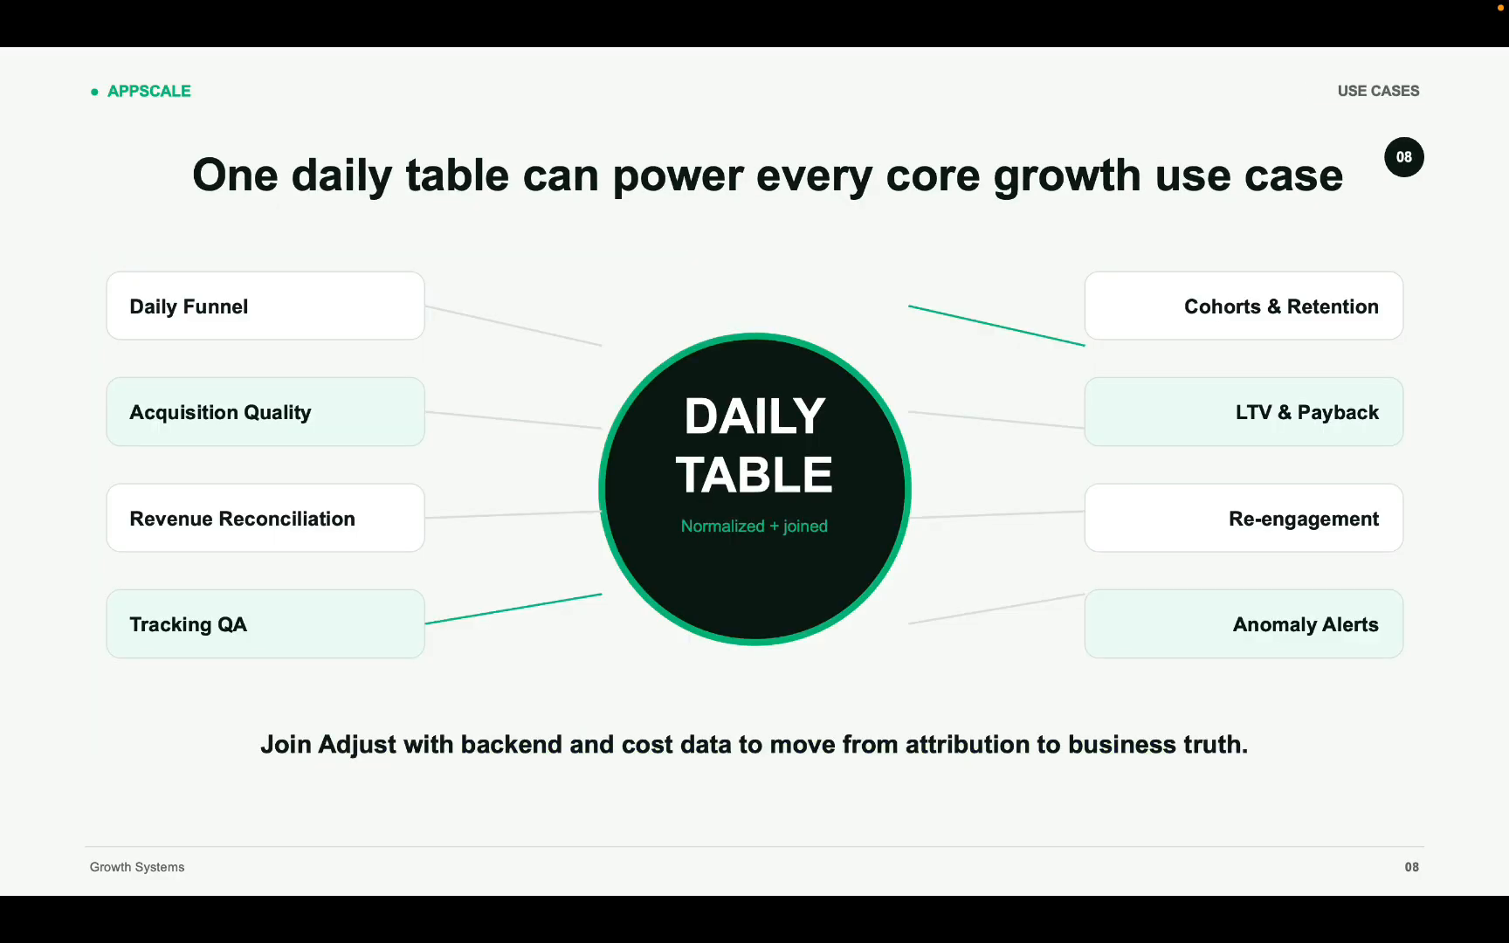